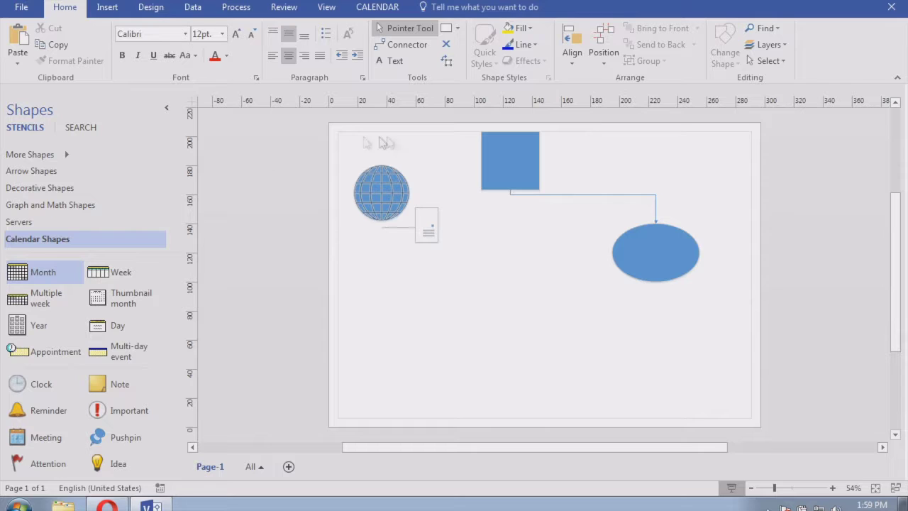
Remove the globe and server shapes from the page, and move the ellipse directly below the square.
drag(332, 151, 469, 276)
right_click(440, 174)
click(465, 186)
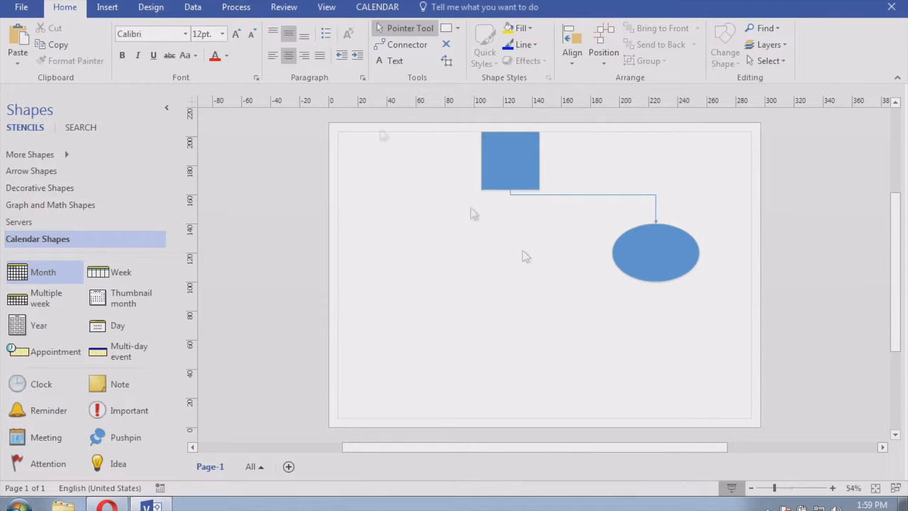
drag(673, 263, 533, 316)
click(788, 226)
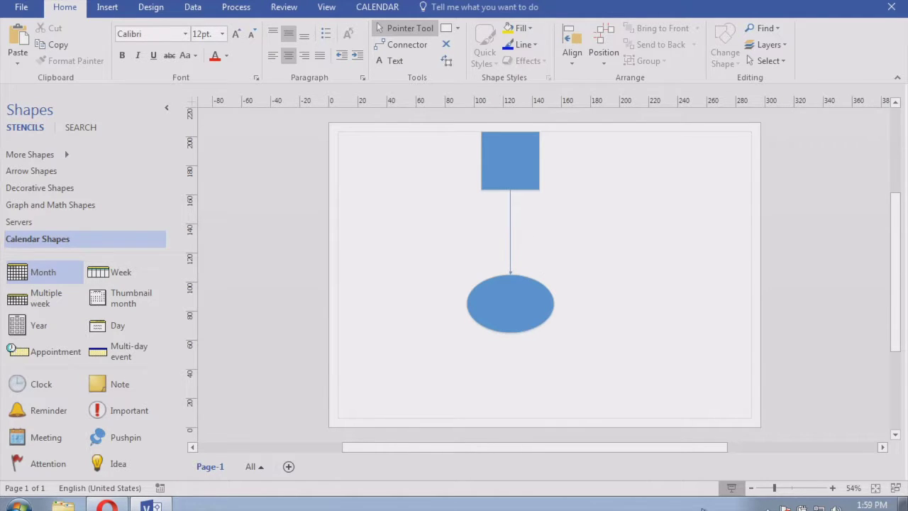
Add the text label "TEST" to the connector between the square and the ellipse.
click(834, 488)
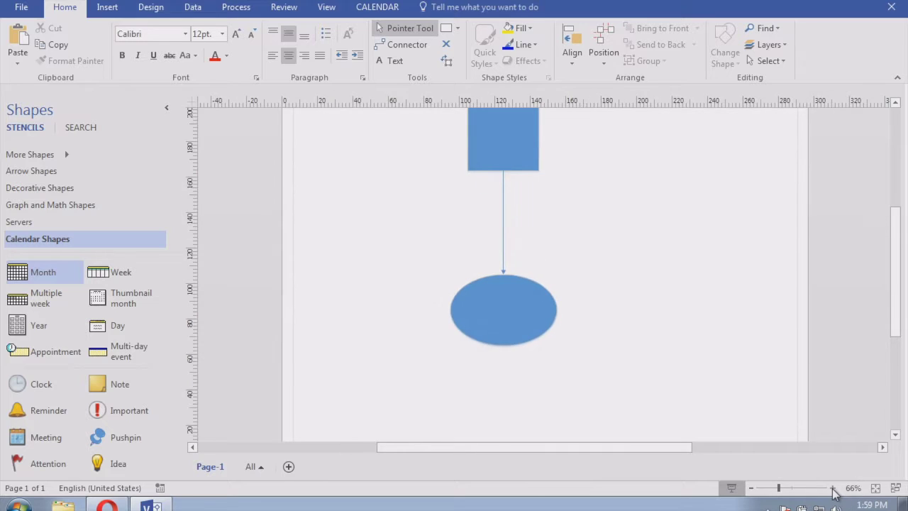
click(833, 487)
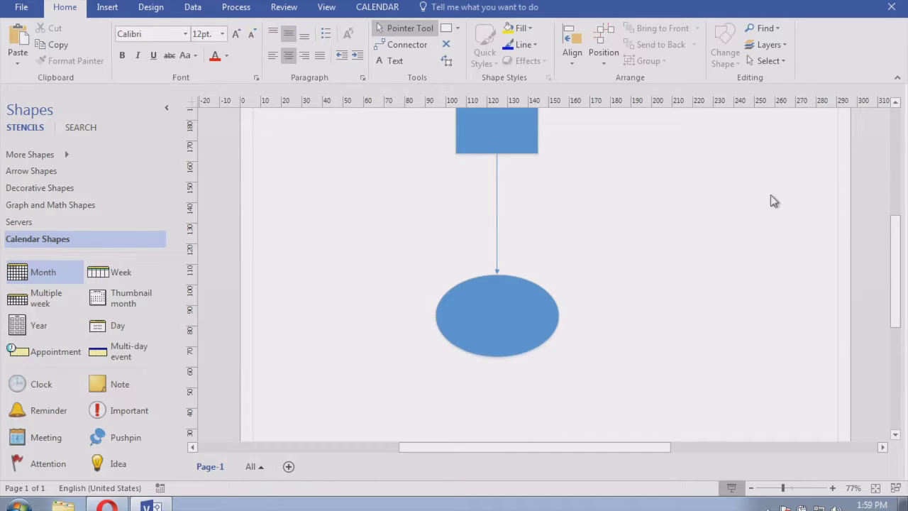
drag(894, 244, 894, 231)
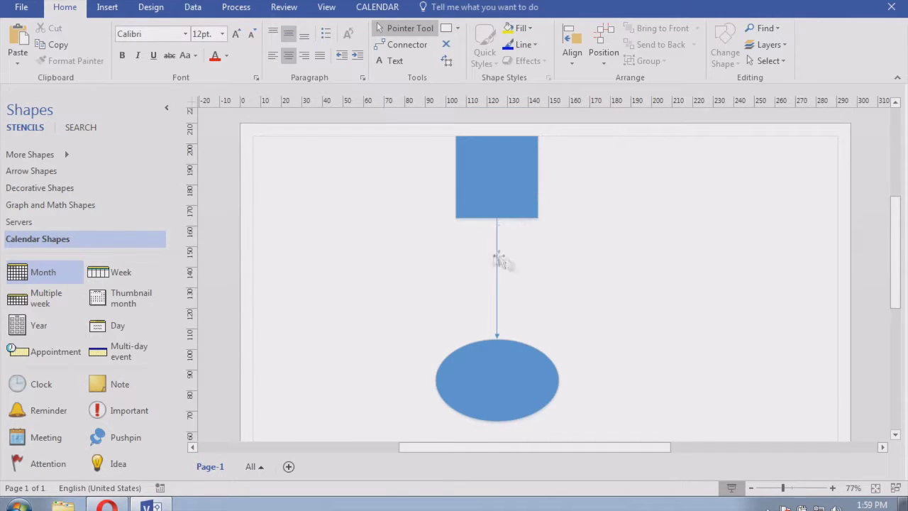
double_click(495, 285)
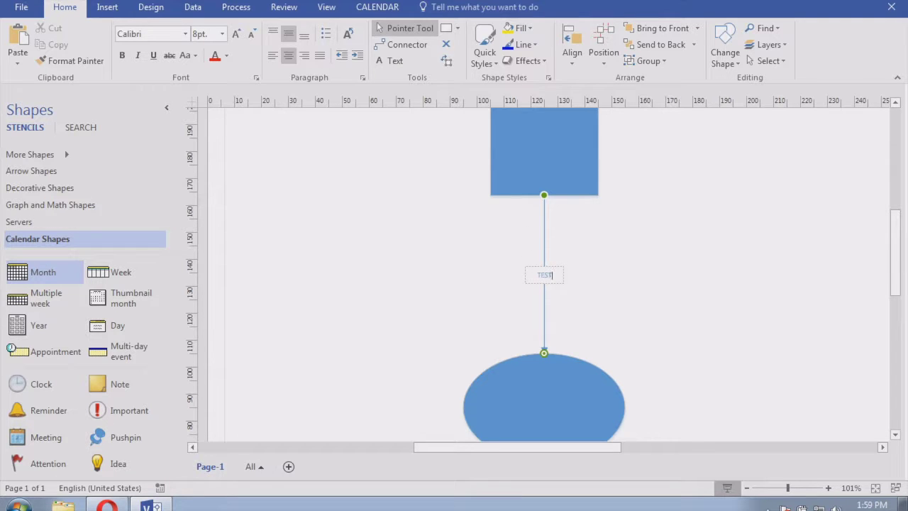
click(688, 307)
scroll(688, 307, down, 2)
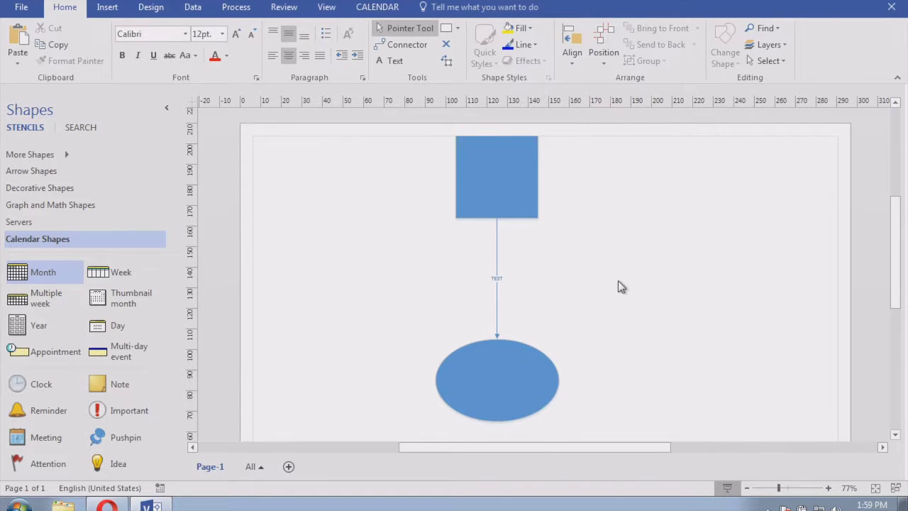
Move the ellipse about 10 mm to the right, keeping it attached to the connector.
drag(894, 213, 895, 216)
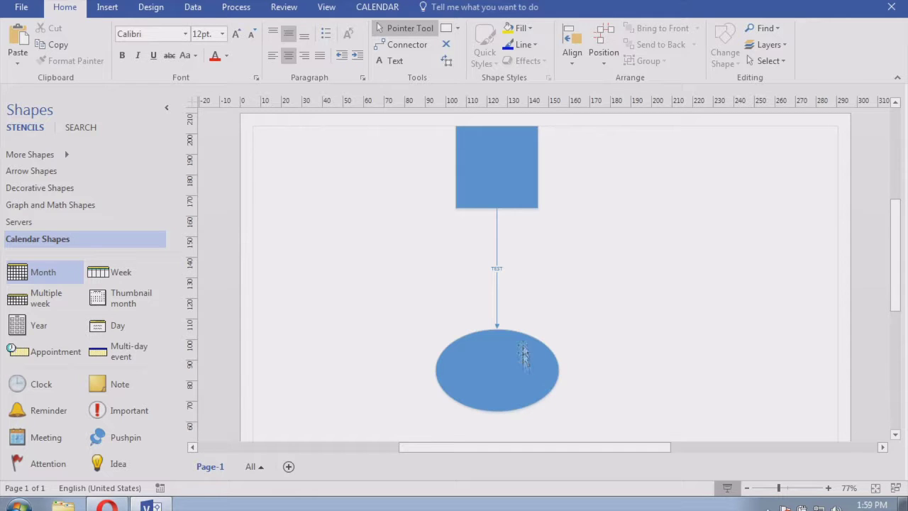
click(514, 371)
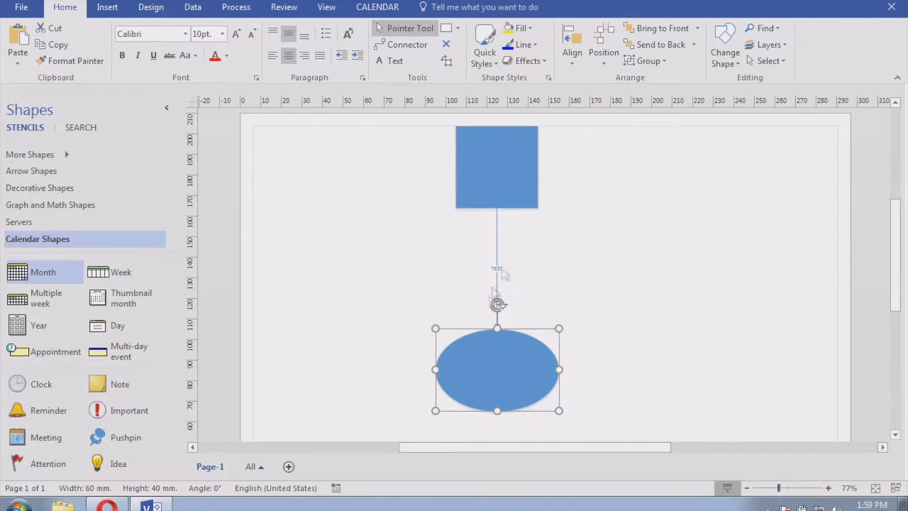
drag(498, 363, 526, 370)
click(308, 272)
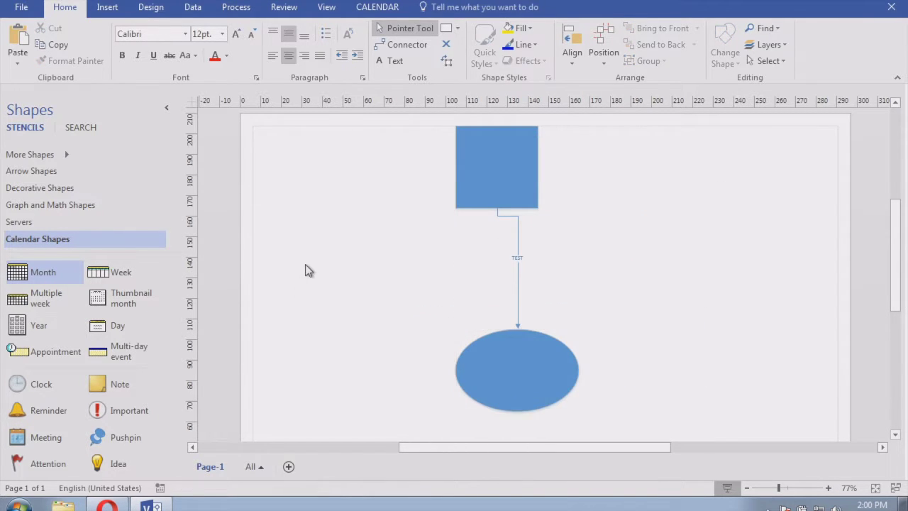
Start saving a copy of the drawing, with the Desktop as the destination folder.
click(21, 7)
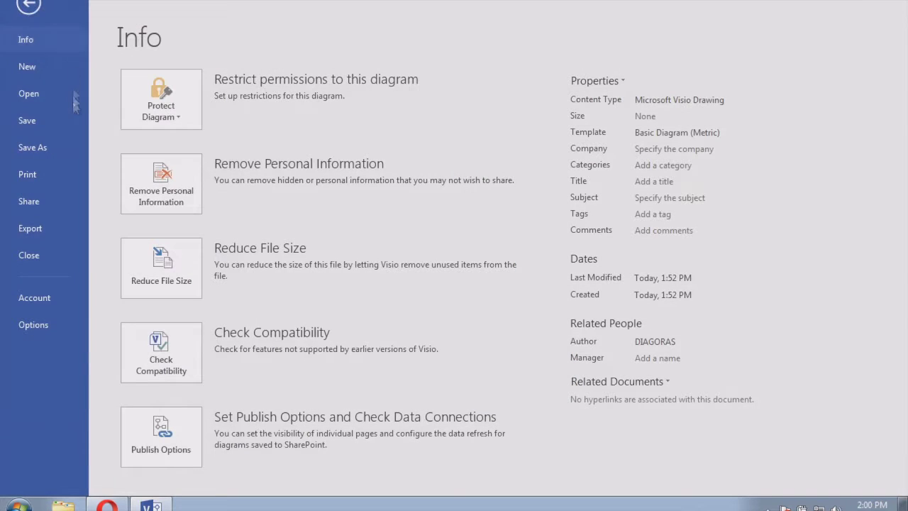
click(60, 148)
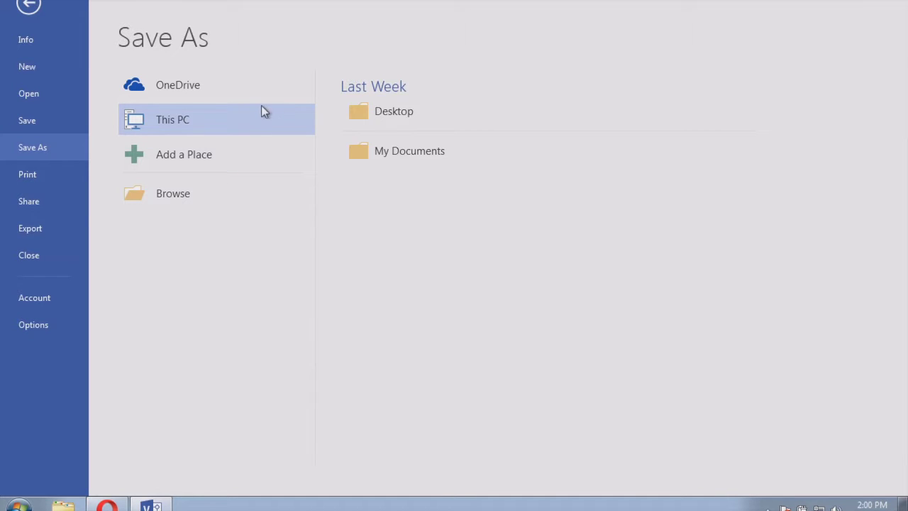
click(454, 108)
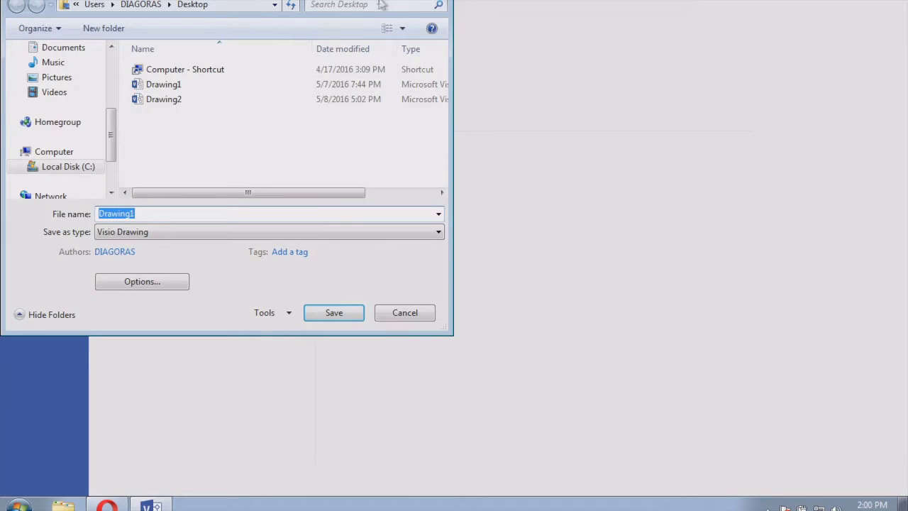
key(Escape)
click(458, 117)
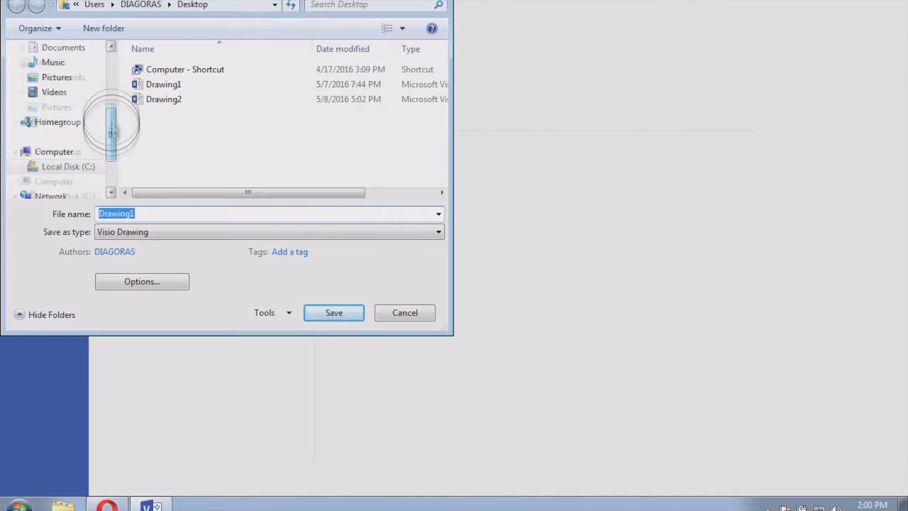
drag(116, 126, 114, 65)
click(77, 99)
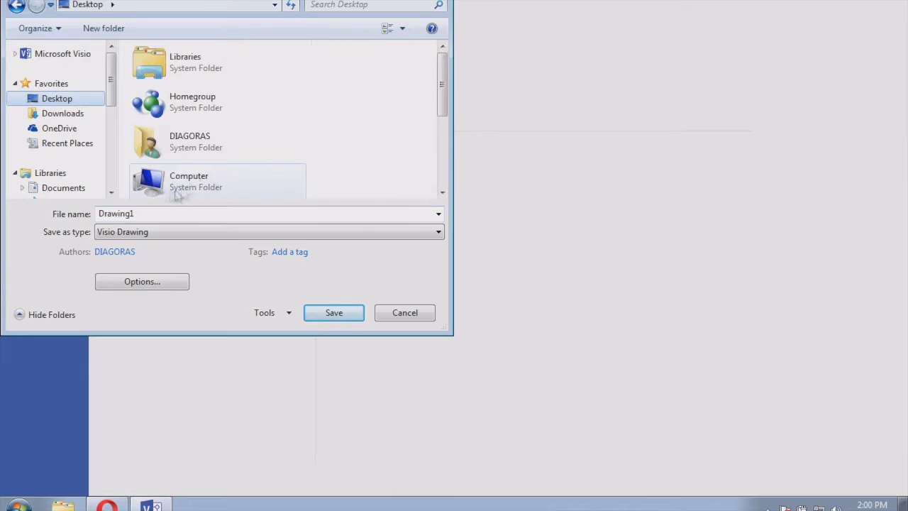
Set the file name of the saved copy to test_visio.
double_click(159, 214)
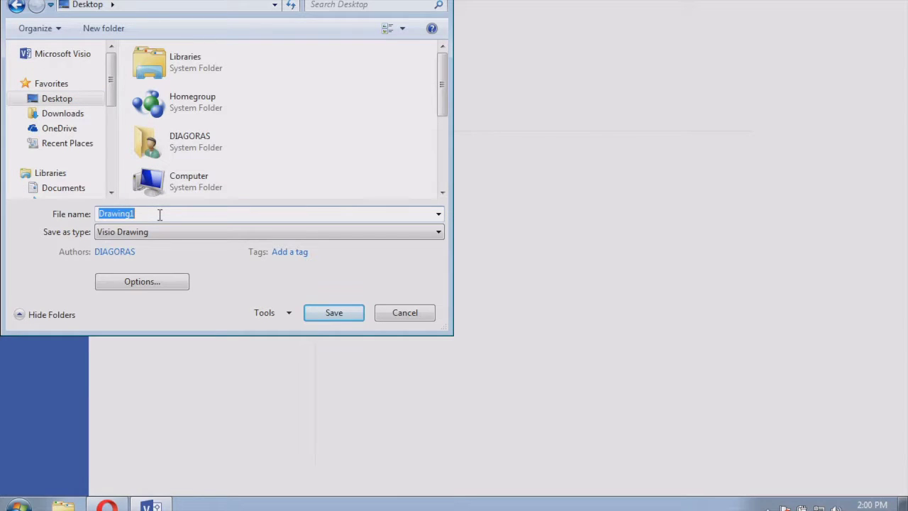
click(201, 214)
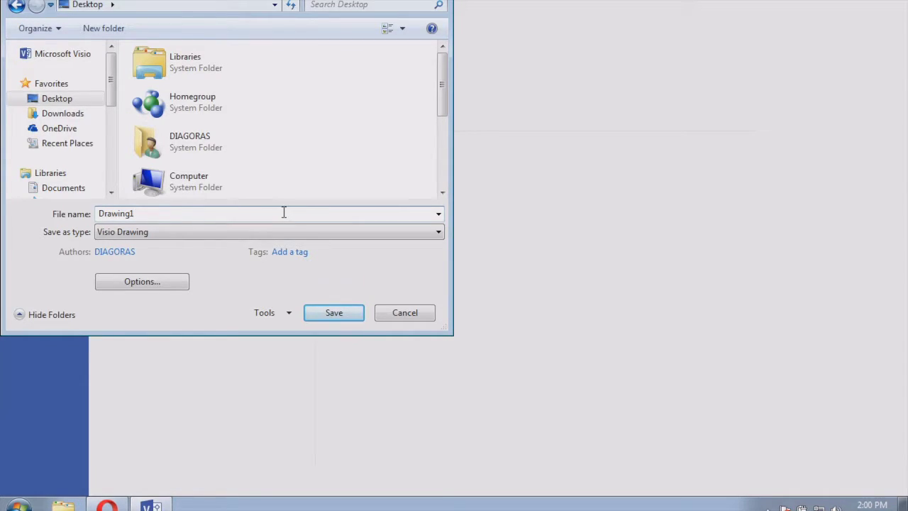
click(339, 237)
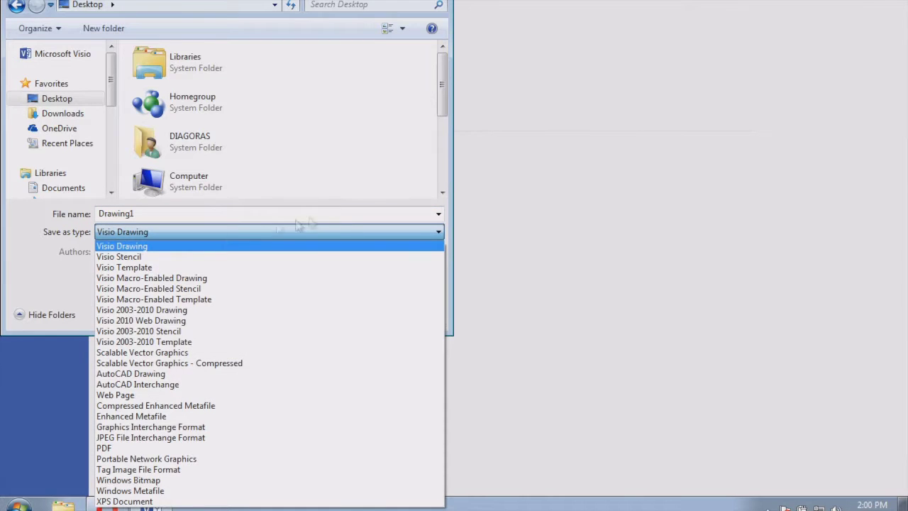
click(430, 210)
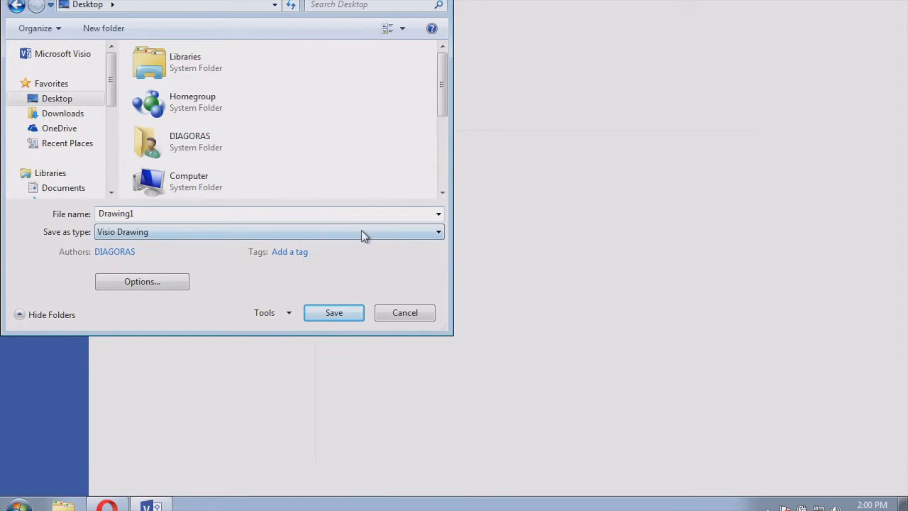
click(310, 209)
text(test_visio)
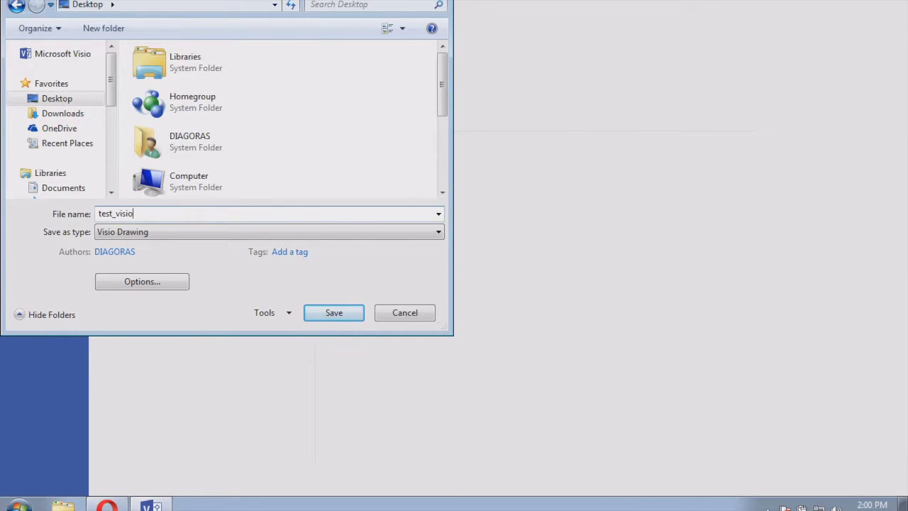
Set the file type to PDF, save with Standard quality, and look over the resulting PDF.
click(203, 231)
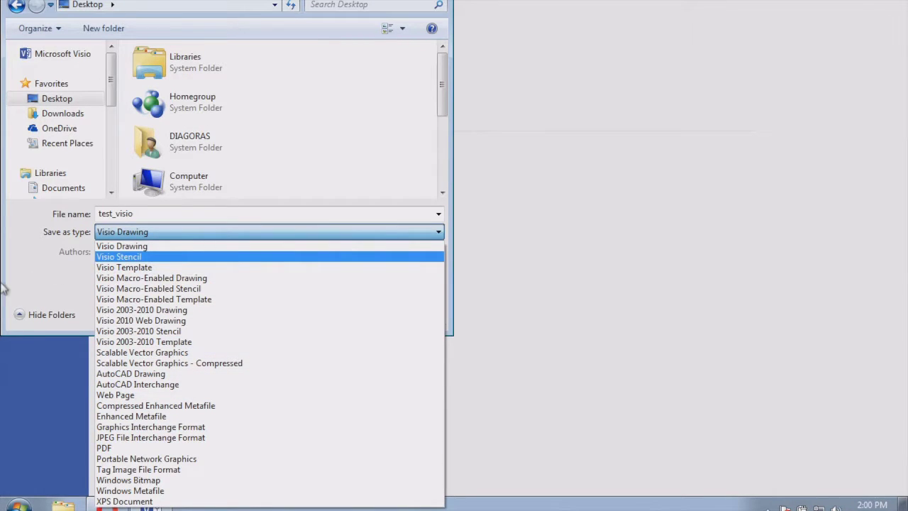
click(32, 284)
click(182, 233)
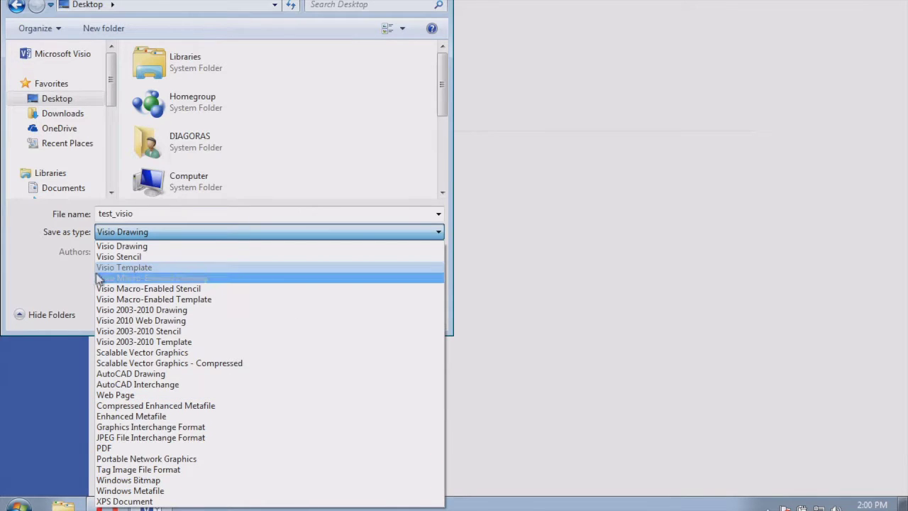
click(149, 449)
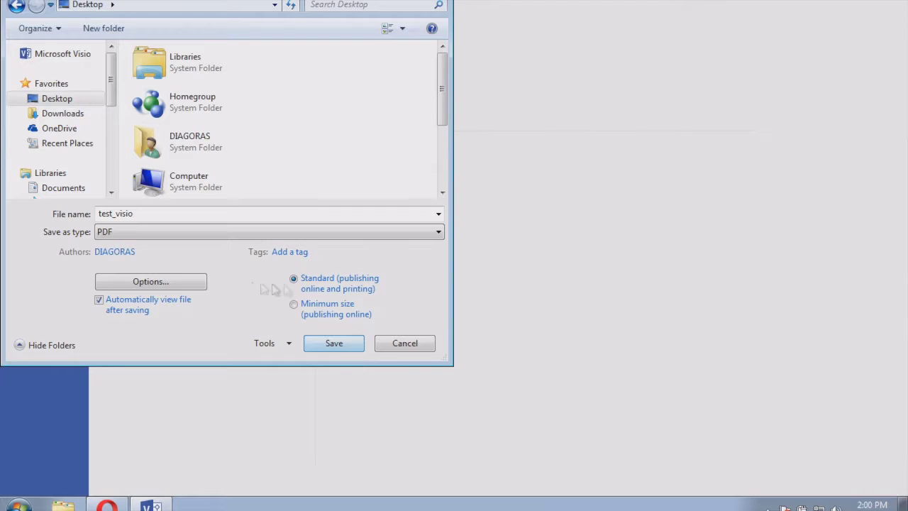
click(333, 343)
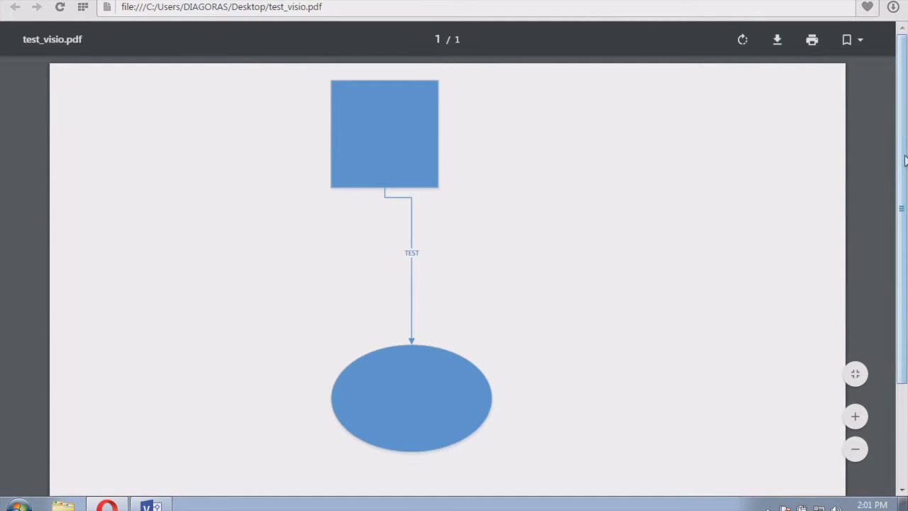
drag(903, 157, 877, 99)
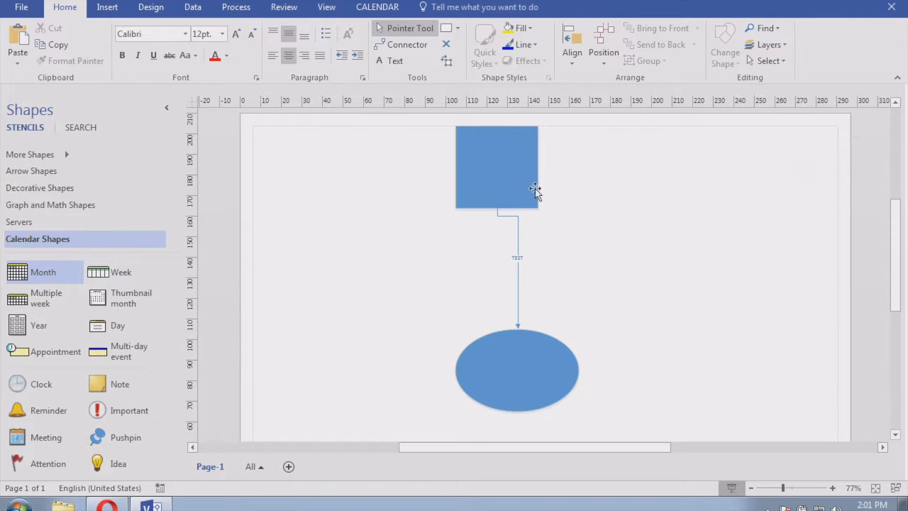
Return to the Visio drawing and change the page orientation to portrait.
click(283, 8)
click(326, 8)
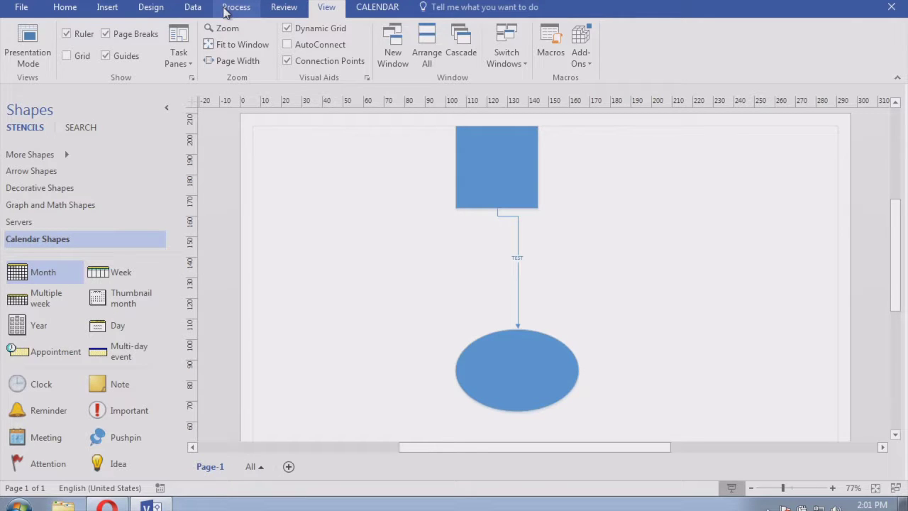
click(146, 7)
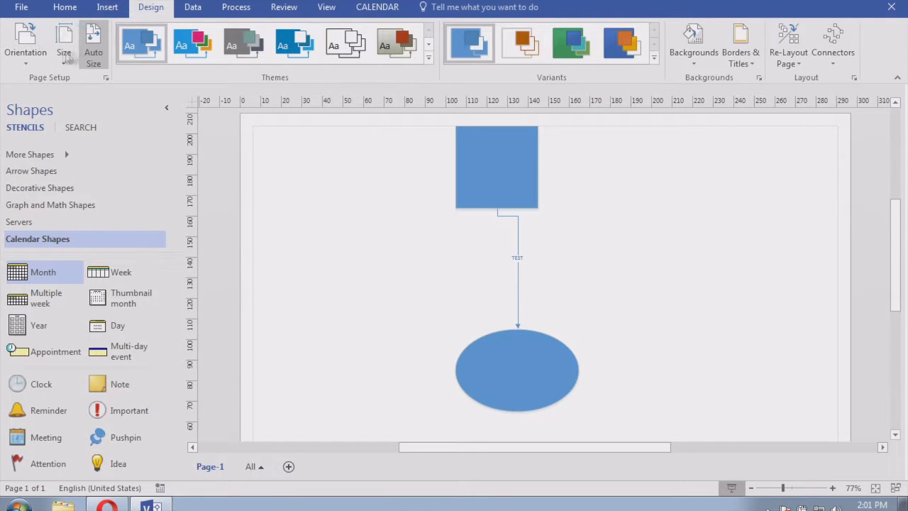
click(27, 62)
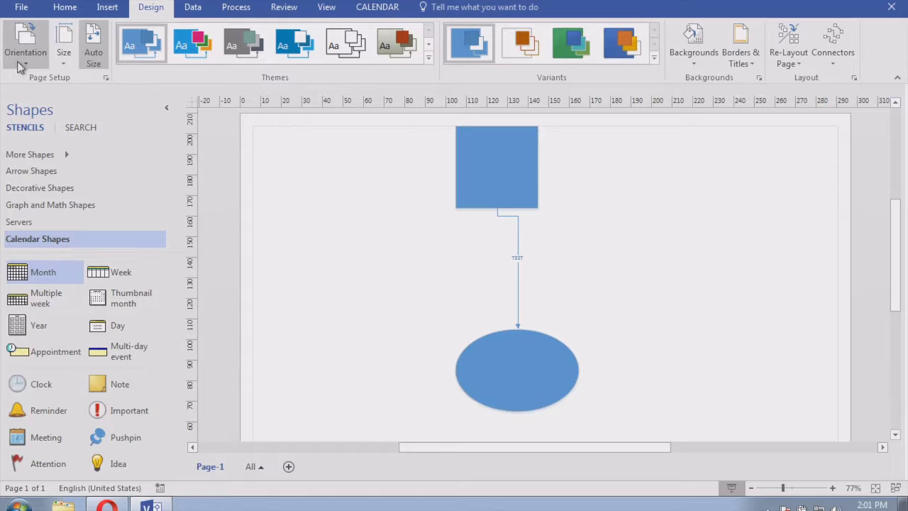
click(50, 85)
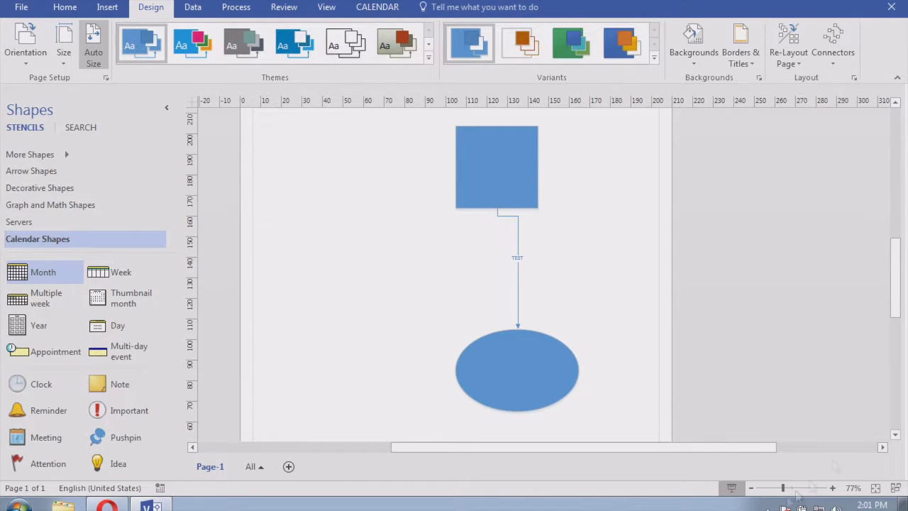
Check the whole portrait page in presentation mode and return to the editing view.
click(752, 489)
click(753, 489)
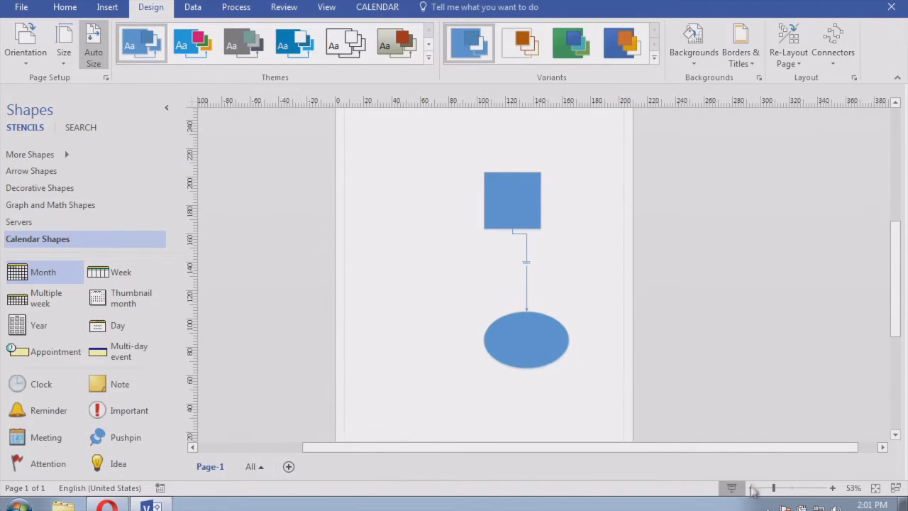
click(752, 488)
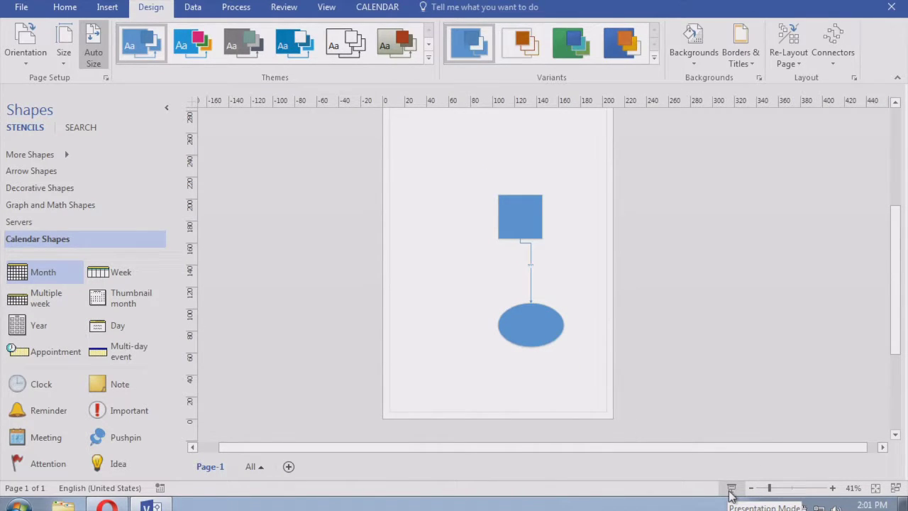
click(732, 490)
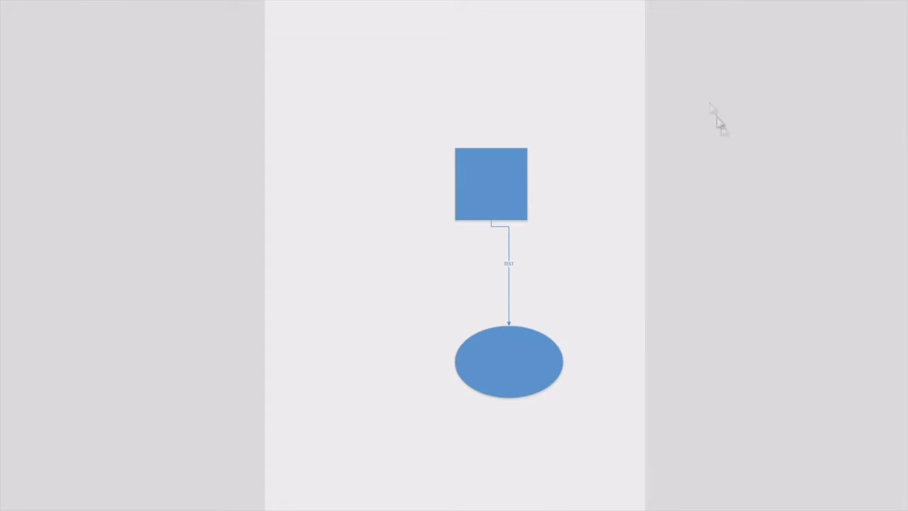
key(Escape)
Apply the darker blue theme, fourth in the theme gallery, to the square, ellipse and connector in the drawing.
mouse_move(893, 231)
mouse_down()
mouse_move(898, 166)
mouse_move(899, 226)
mouse_up()
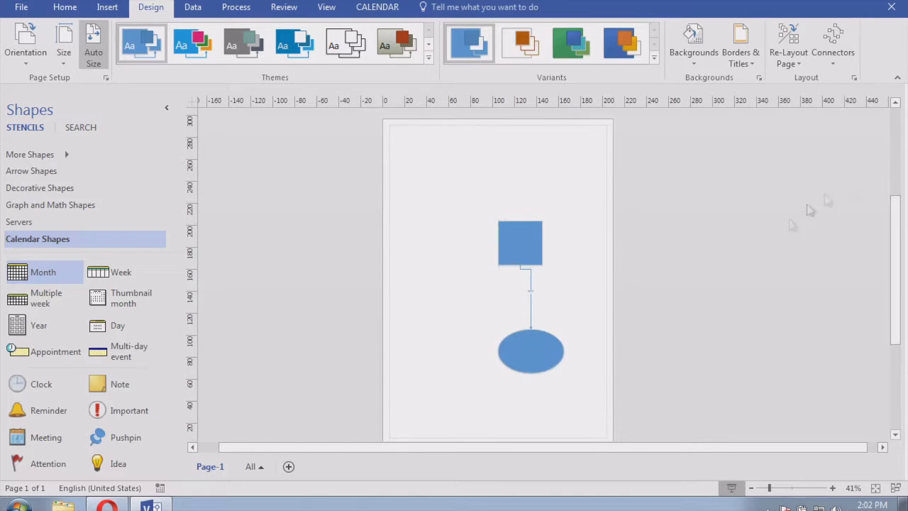
click(832, 487)
click(832, 488)
click(515, 245)
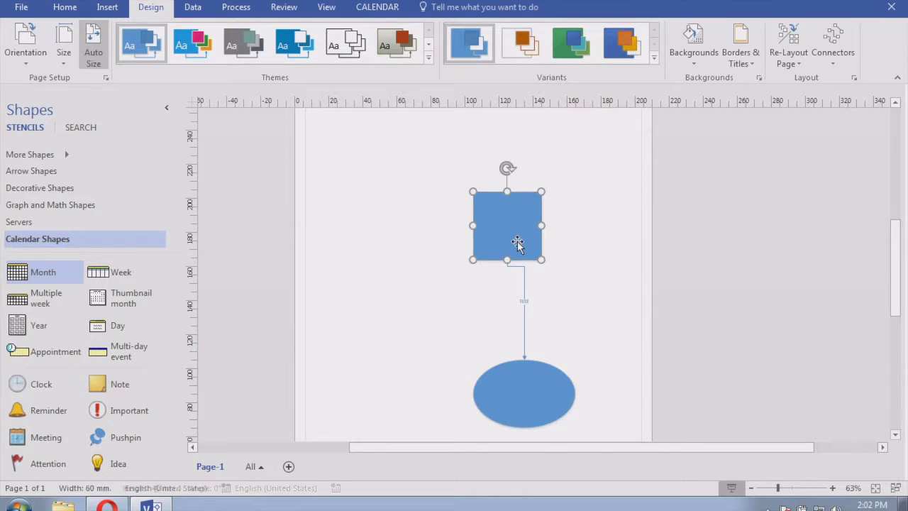
click(326, 7)
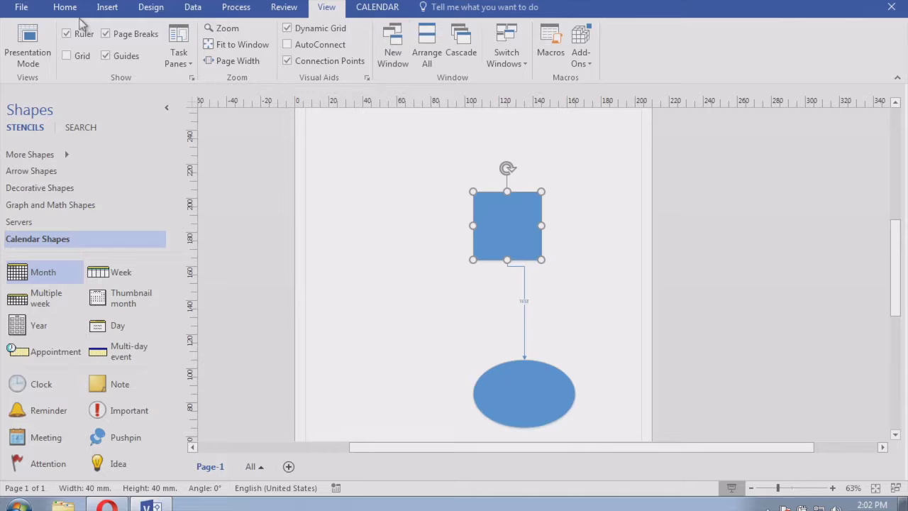
click(150, 7)
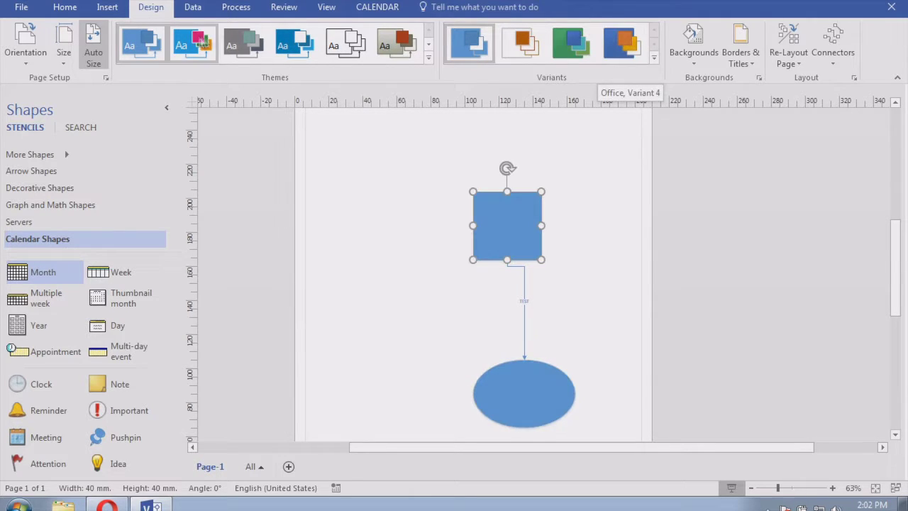
click(306, 55)
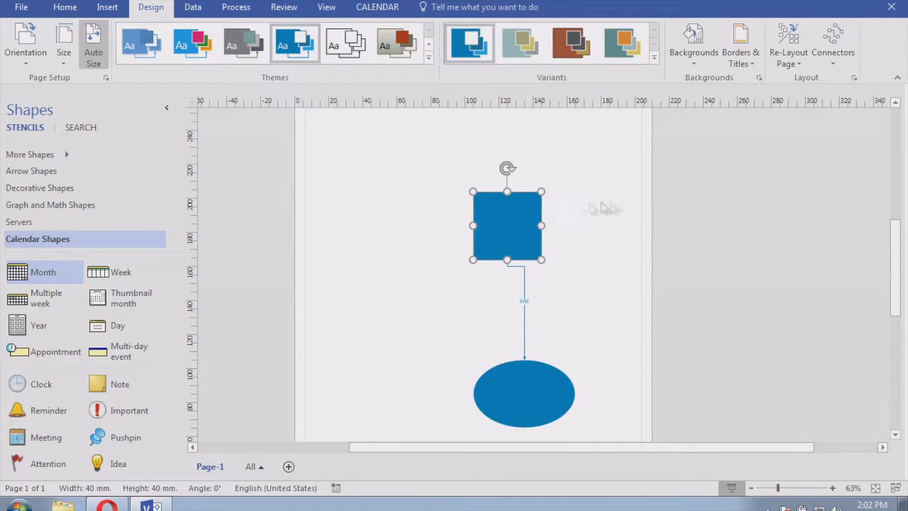
Label the square with the text VISIO LEARNING.
click(833, 488)
double_click(493, 209)
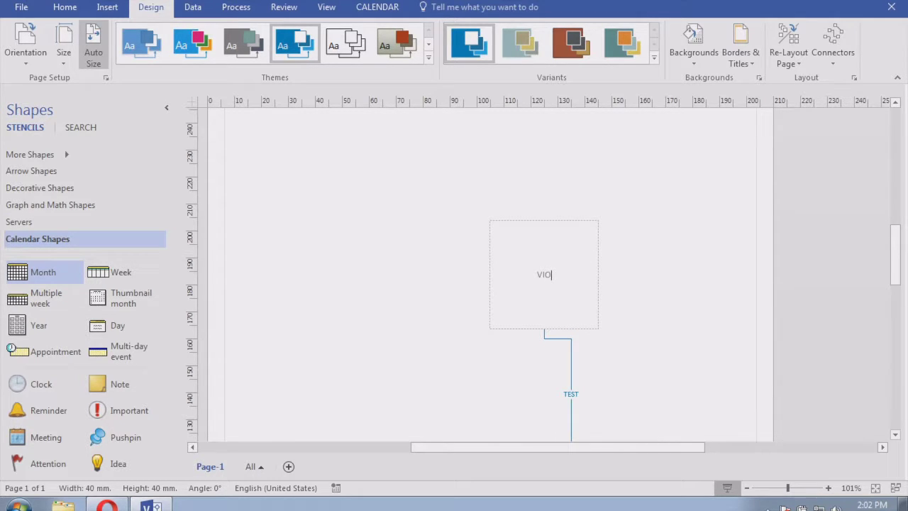
text(VISIO LEARNING)
scroll(745, 237, down, 2)
click(797, 231)
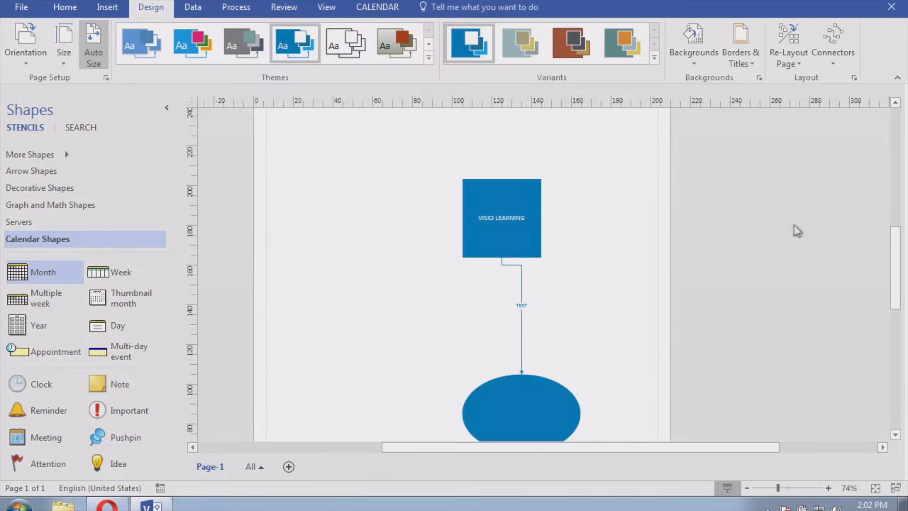
Align the ellipse directly below the square so the connector runs straight, and label the ellipse TEST.
drag(535, 398, 508, 403)
click(696, 295)
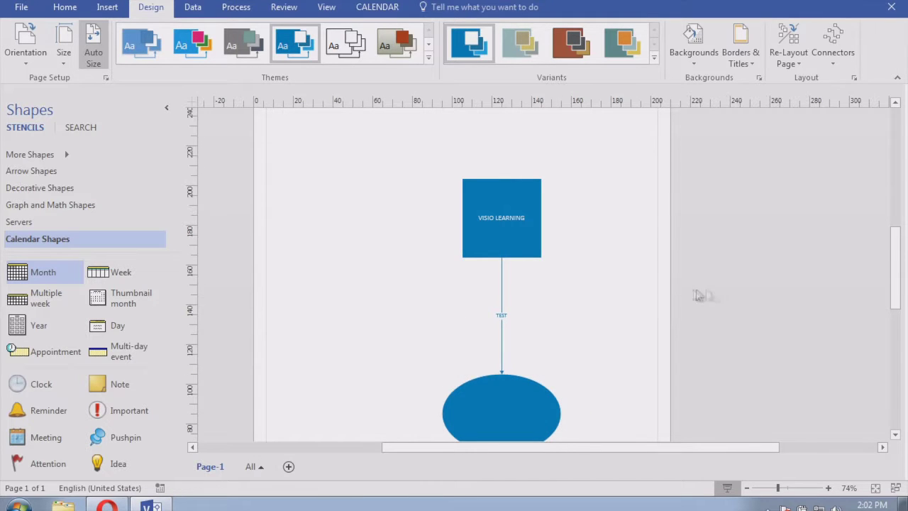
drag(897, 240, 891, 255)
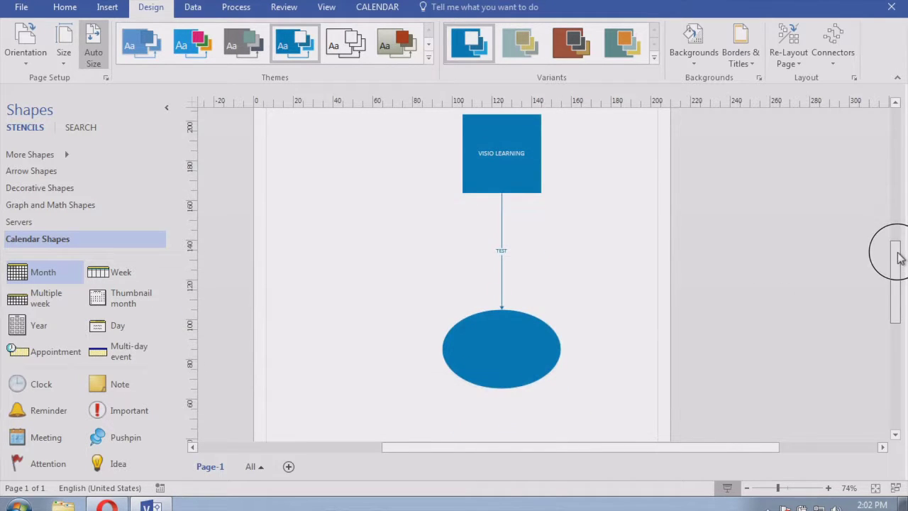
click(500, 157)
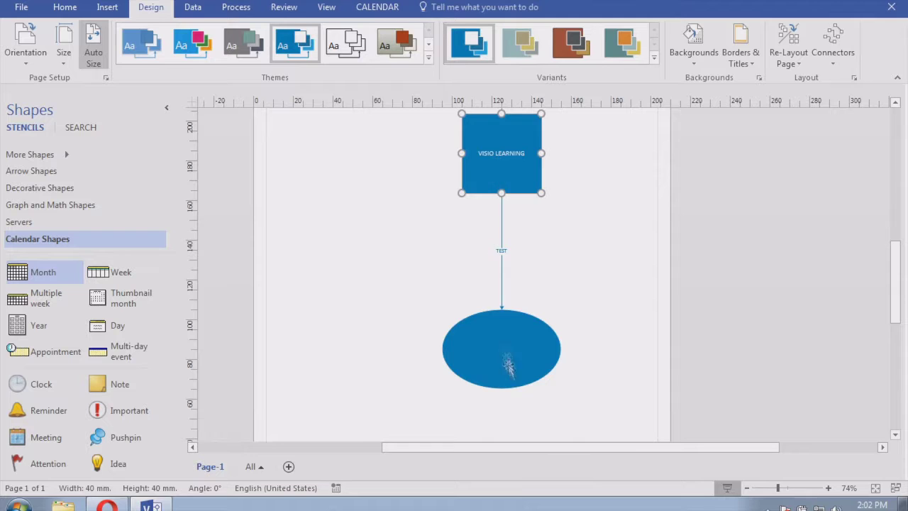
double_click(501, 345)
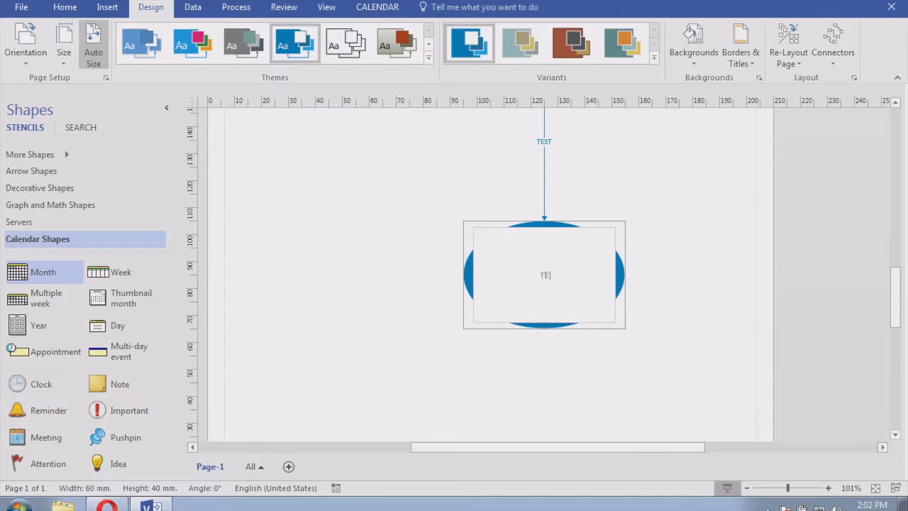
click(755, 273)
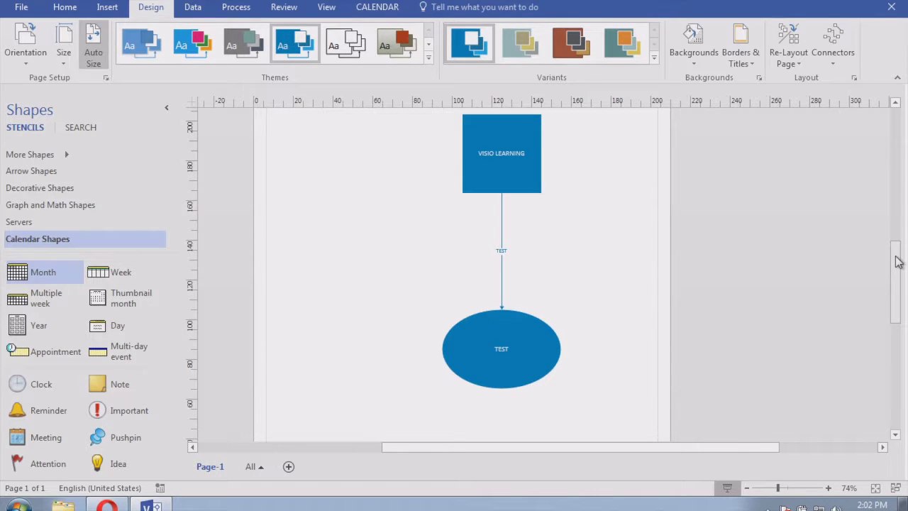
Save the drawing to the Desktop as VISIO_LEARNING in the Visio Drawing format, and close the program.
click(30, 10)
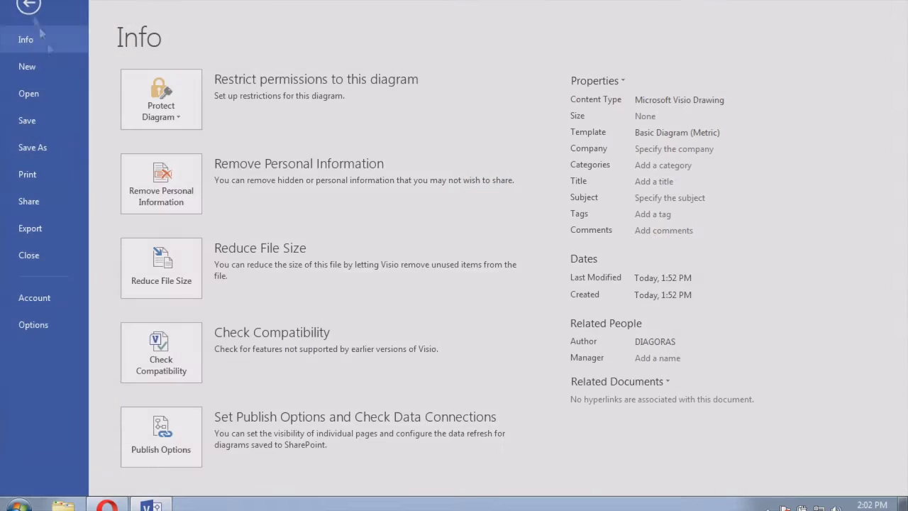
click(58, 148)
click(397, 112)
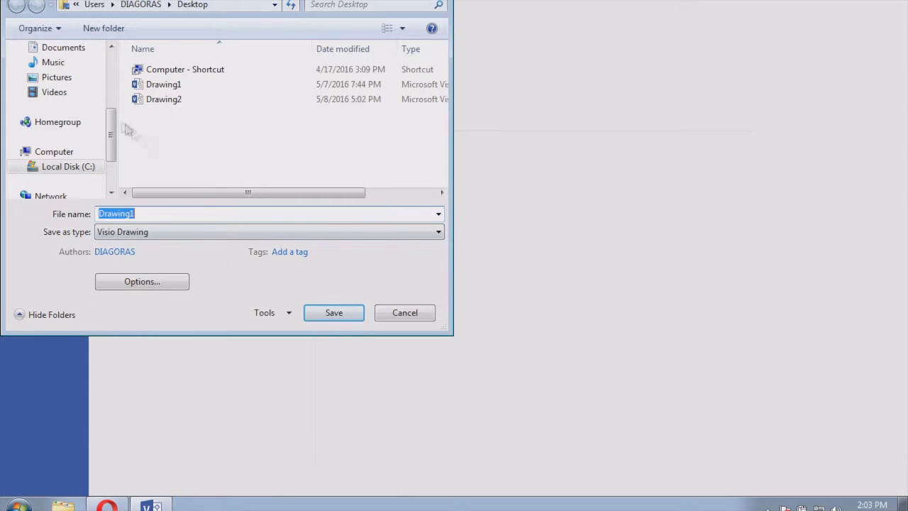
scroll(113, 121, up, 3)
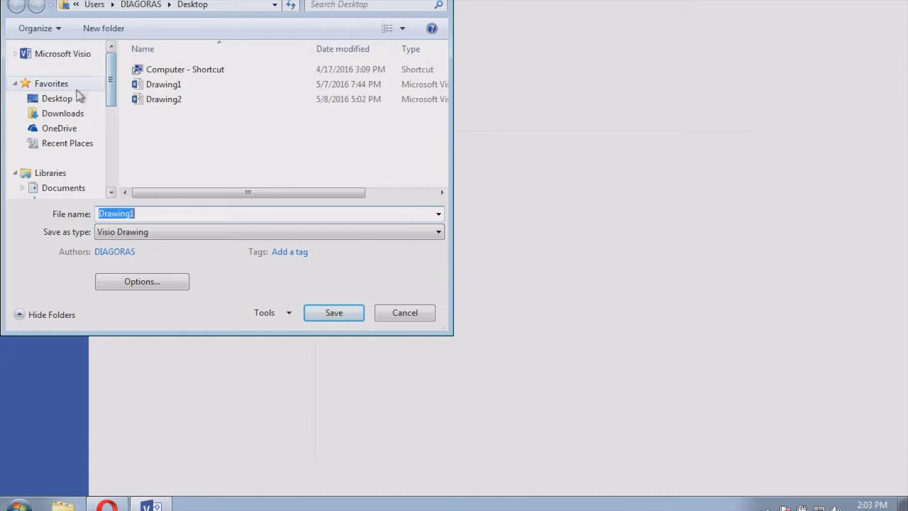
click(78, 98)
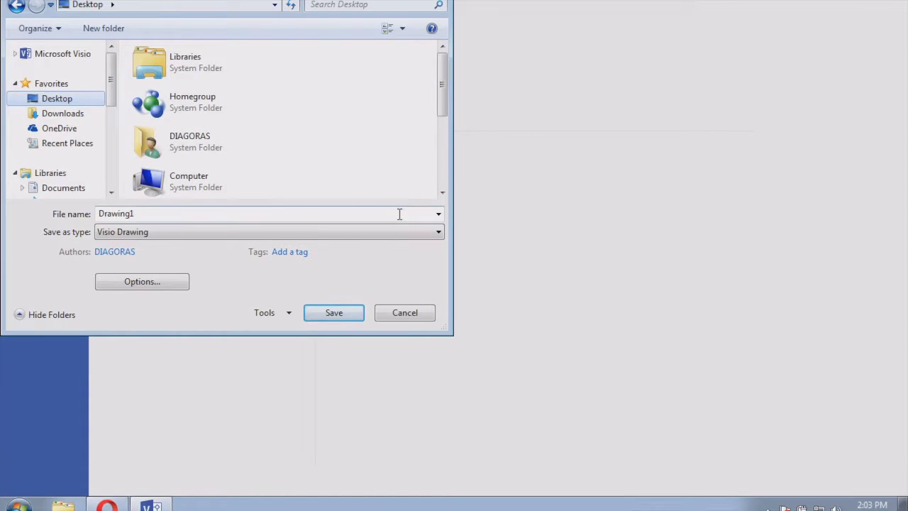
text(VISIO )
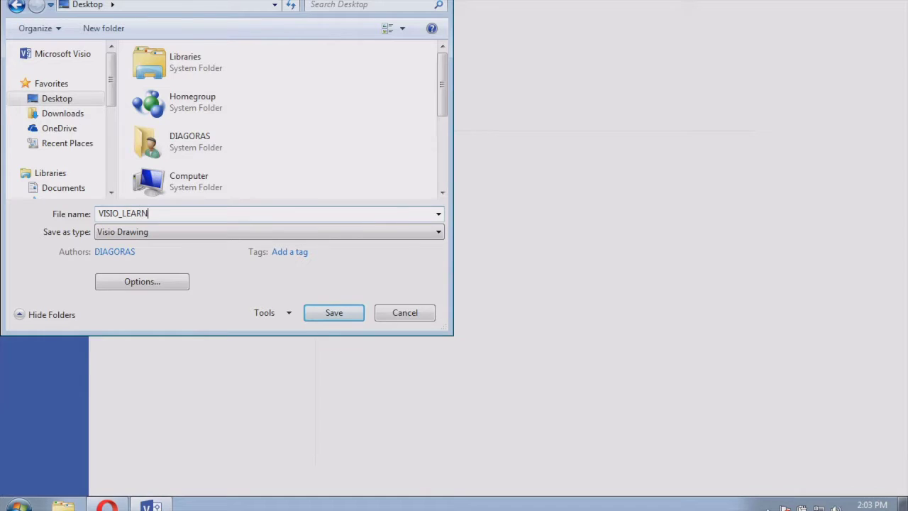
text(LEARNING)
click(341, 316)
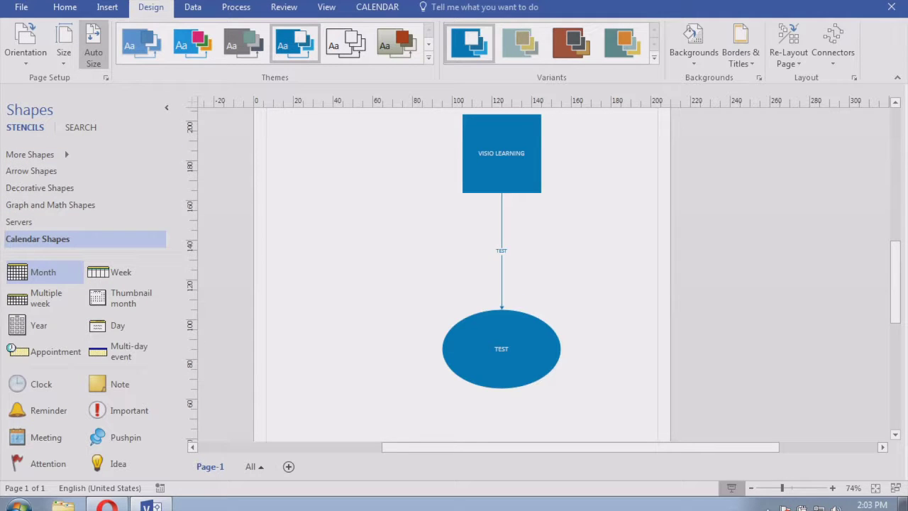
key(alt+F4)
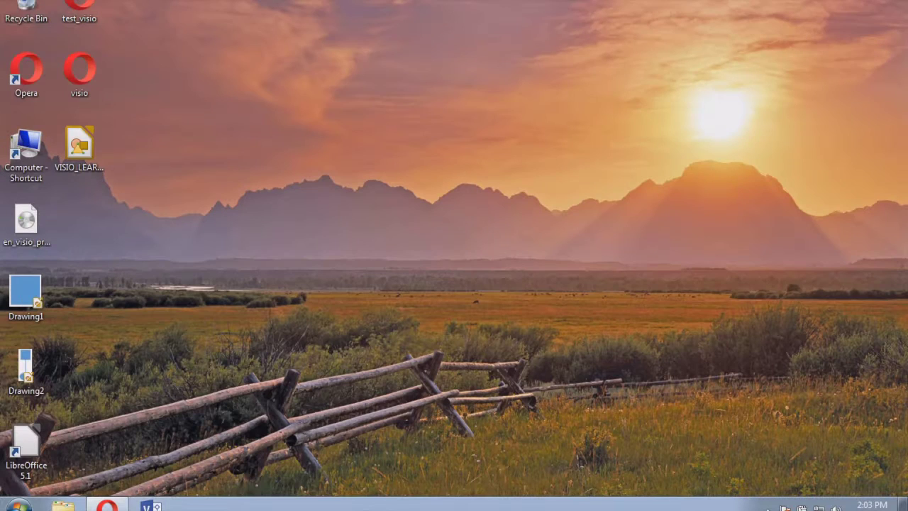
Open the saved VISIO_LEARNING file from the desktop, choosing Visio instead of the default LibreOffice.
double_click(80, 141)
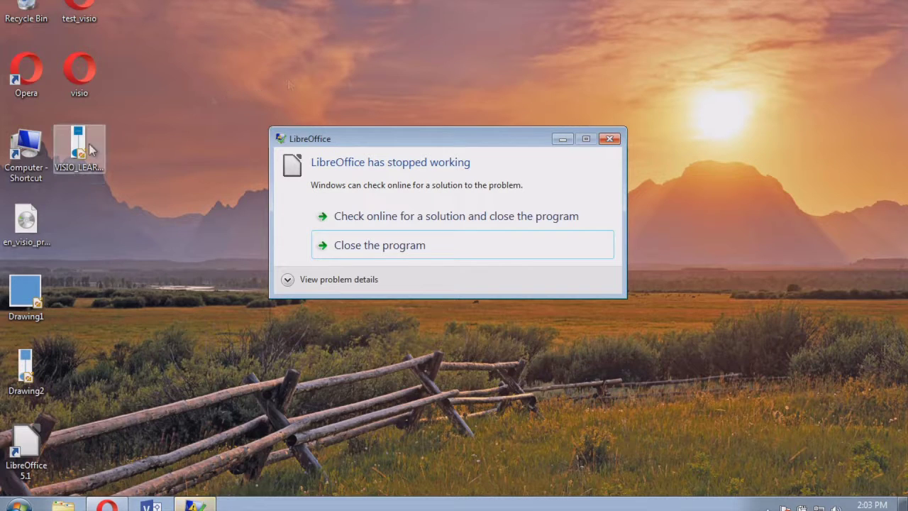
click(610, 139)
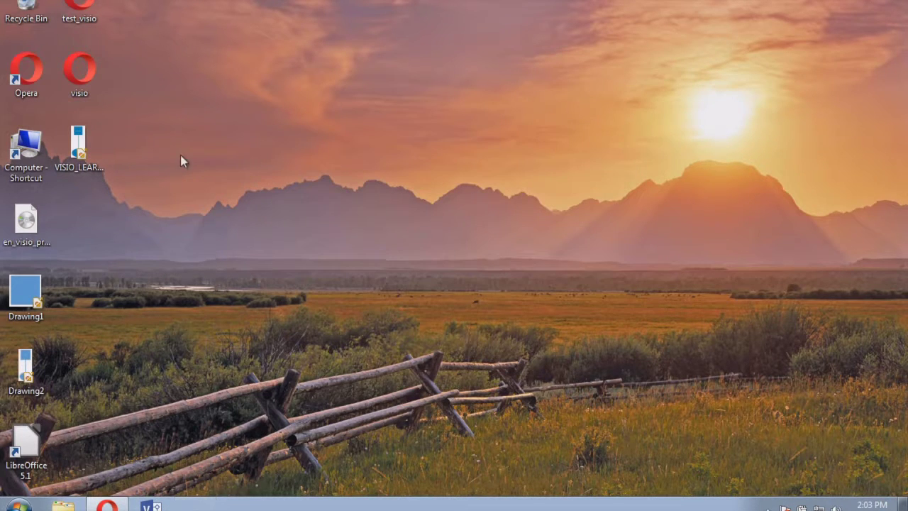
right_click(87, 136)
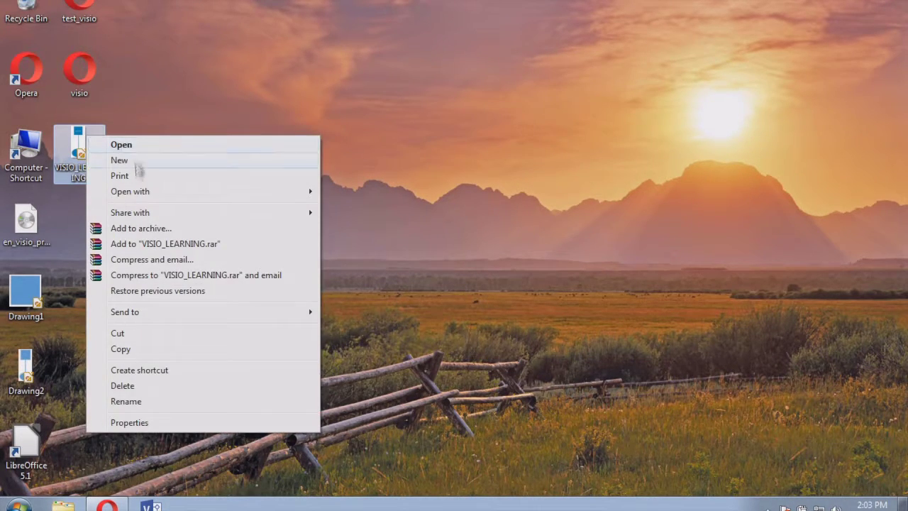
mouse_move(144, 191)
click(359, 207)
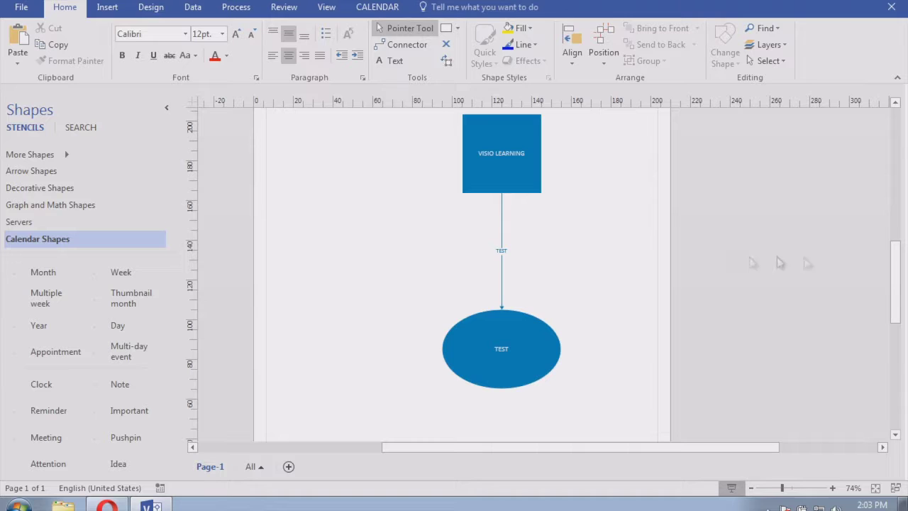
drag(894, 274, 896, 266)
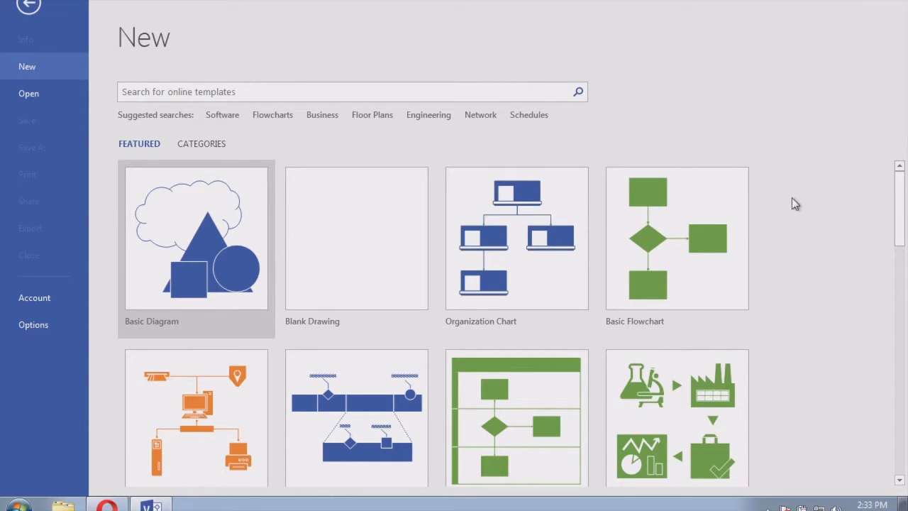
Create a new drawing from the Organization Chart template in metric units, cancelling the Organization Chart Wizard.
click(509, 240)
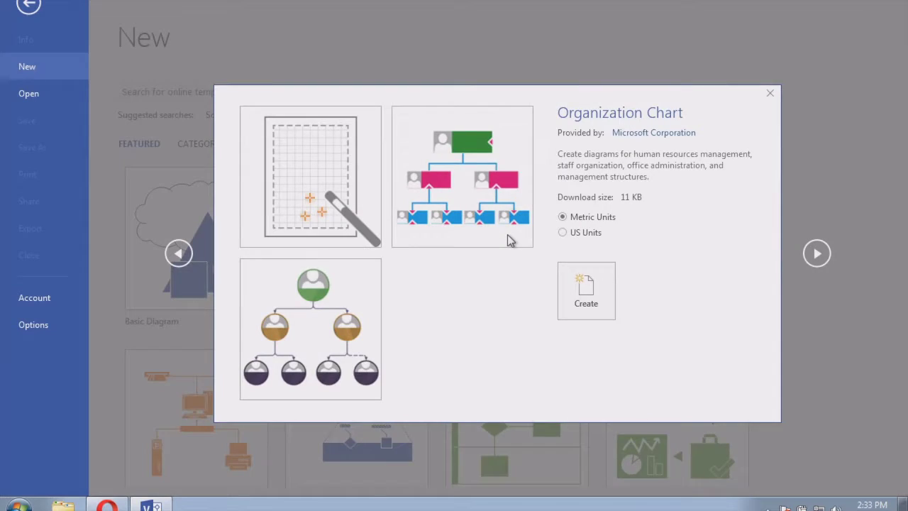
click(771, 93)
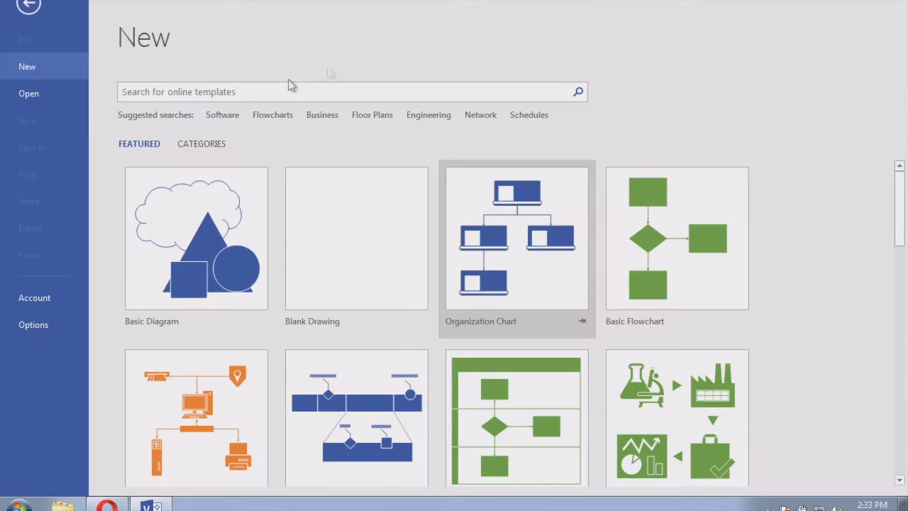
click(527, 226)
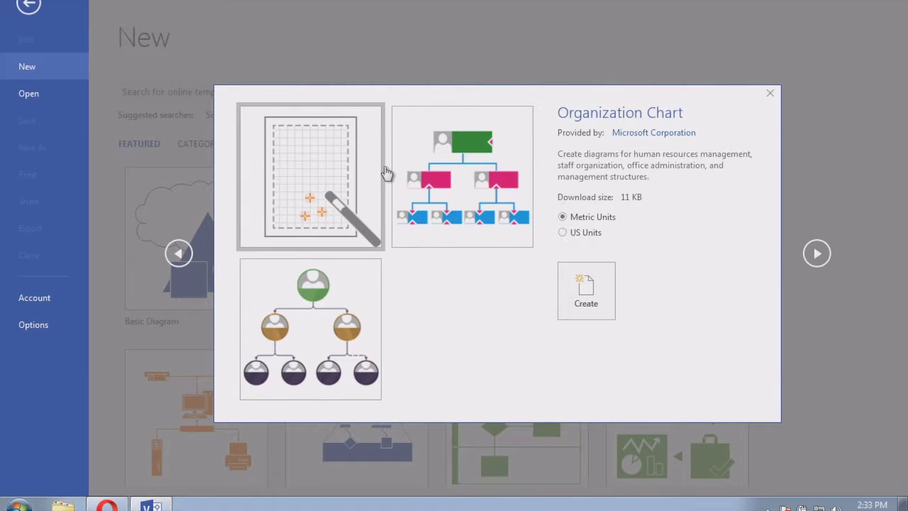
click(607, 289)
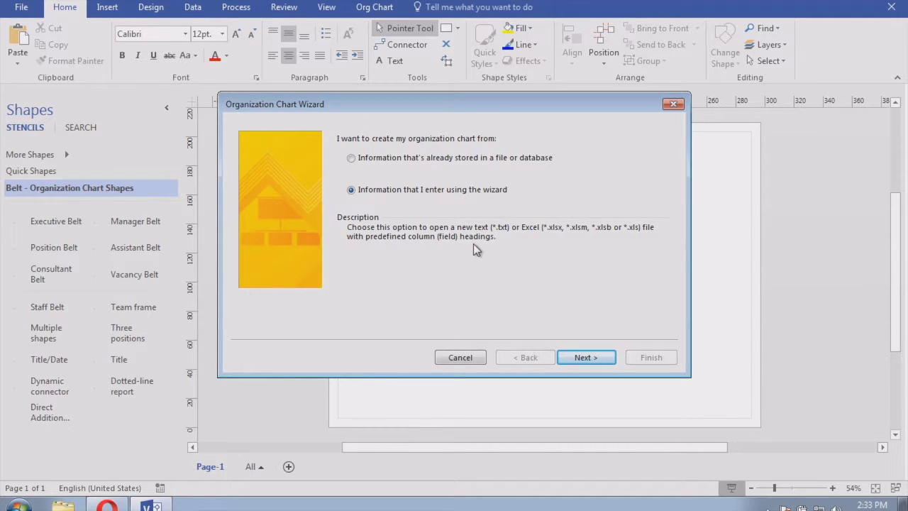
click(470, 356)
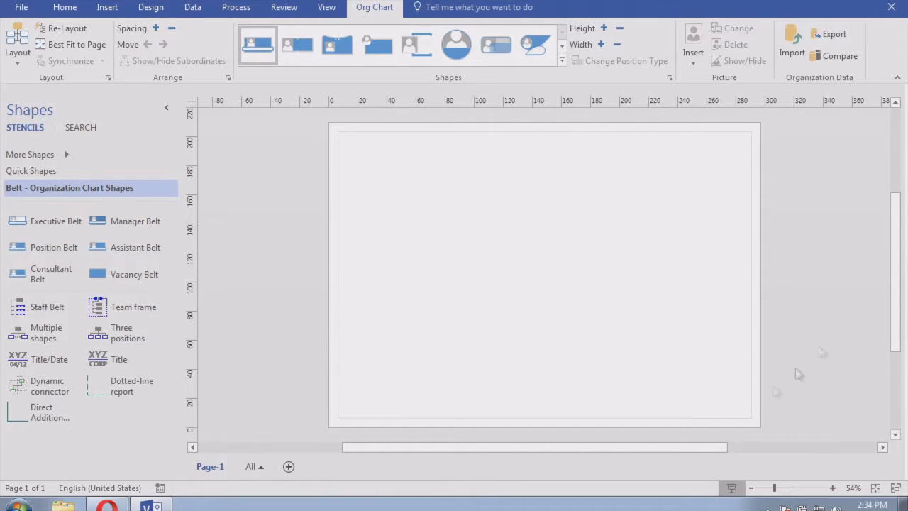
Place an Executive Belt shape centred horizontally at the upper margin of the page.
drag(712, 448, 718, 451)
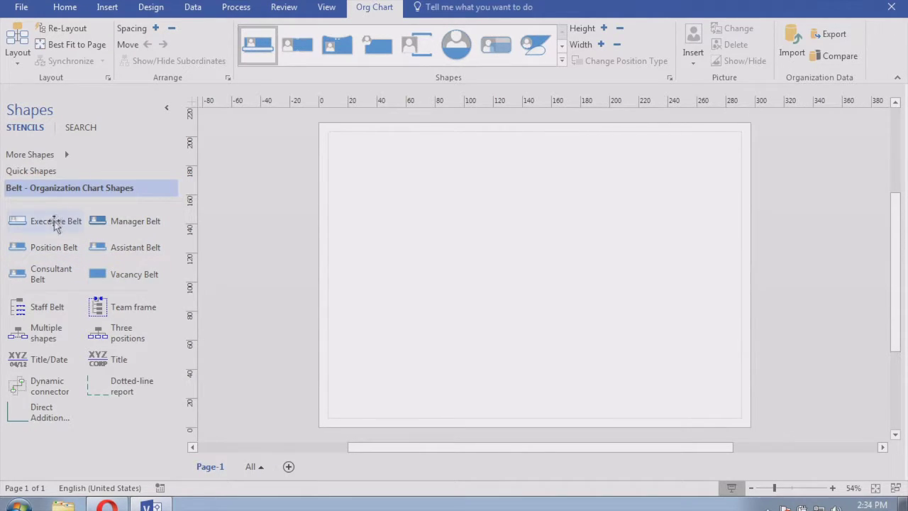
drag(58, 220, 532, 180)
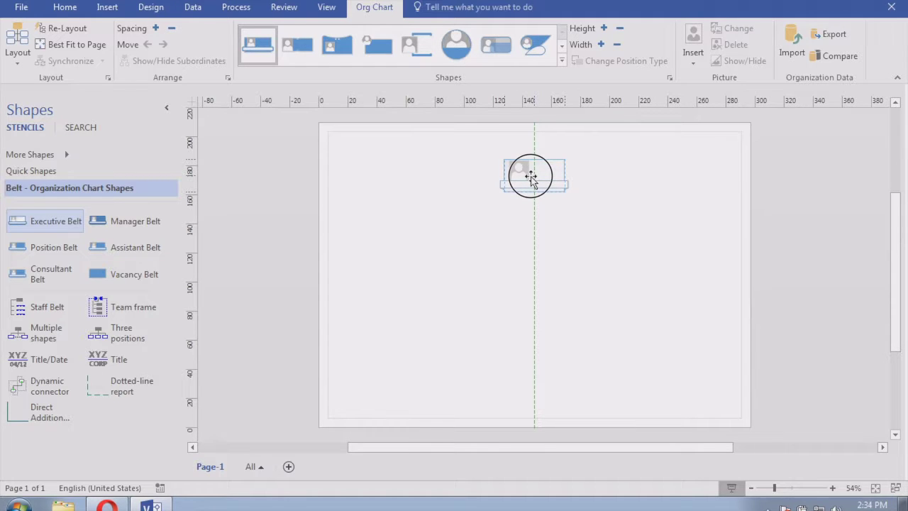
drag(532, 178, 530, 155)
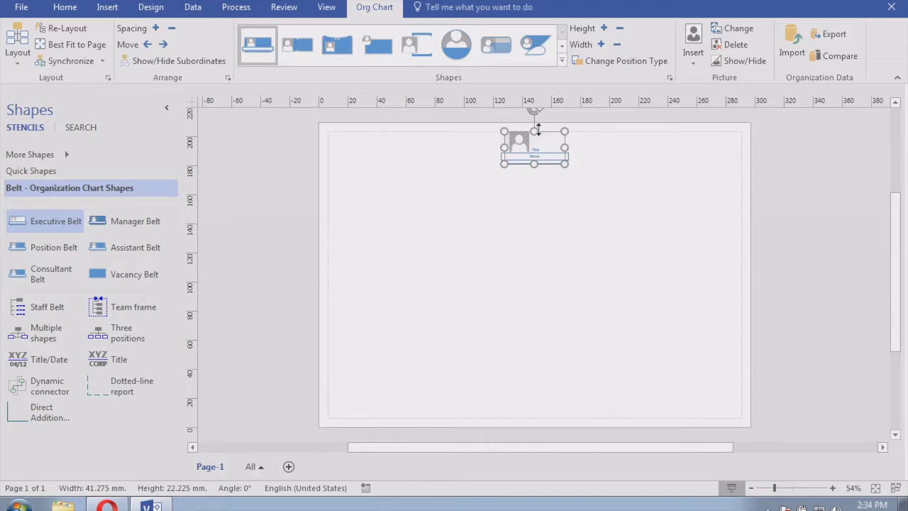
click(633, 163)
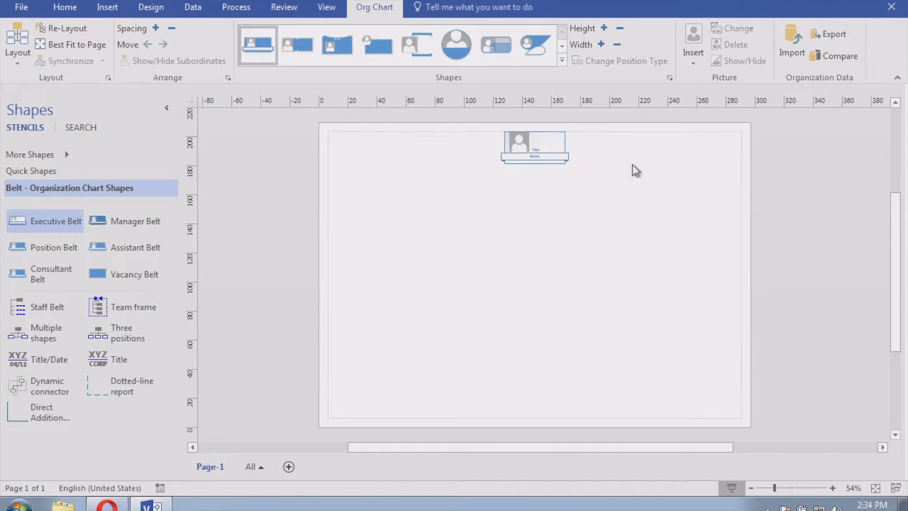
Set the title of the Executive Belt shape to CEO.
double_click(535, 150)
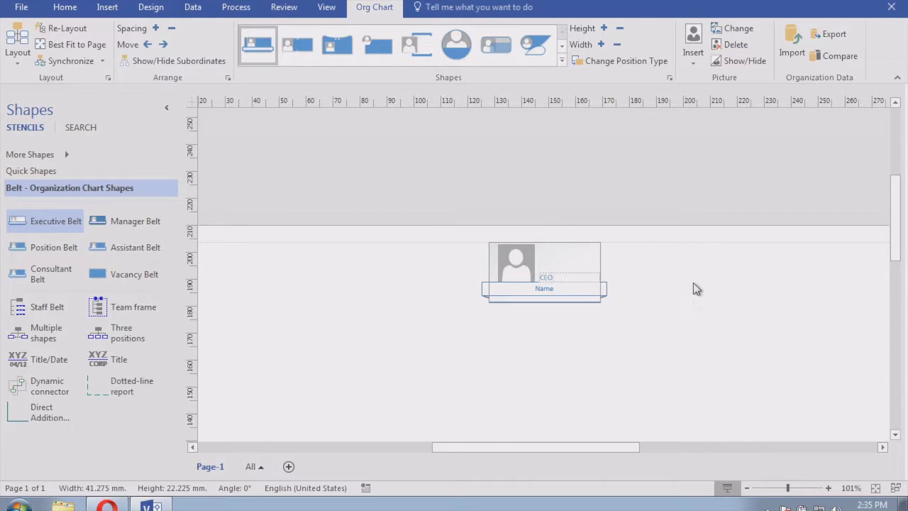
click(547, 289)
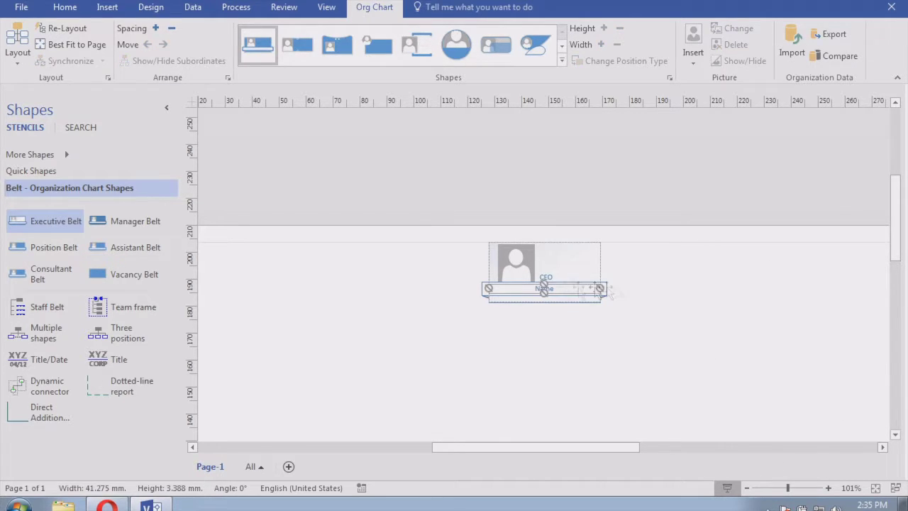
click(660, 265)
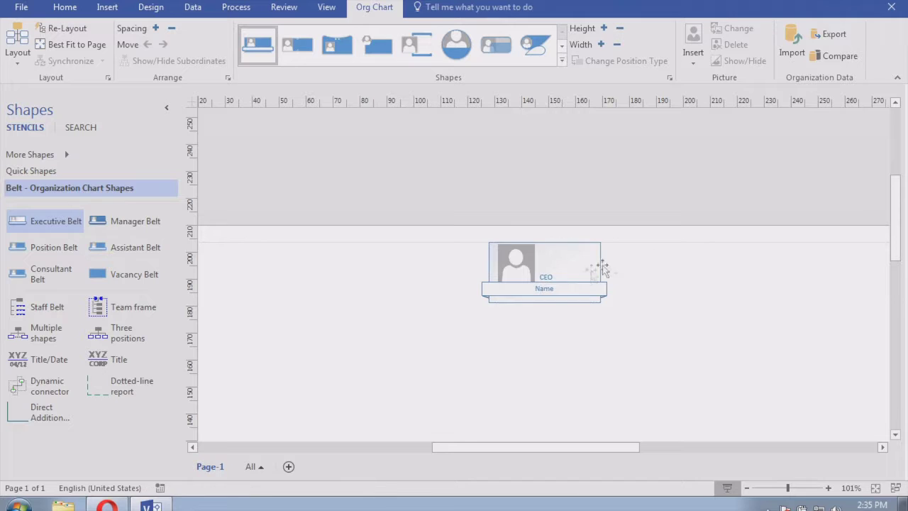
Enlarge the CEO shape to about 94 by 51 mm and move it back towards the page's horizontal centre.
click(545, 276)
drag(600, 301, 742, 376)
drag(639, 305, 570, 312)
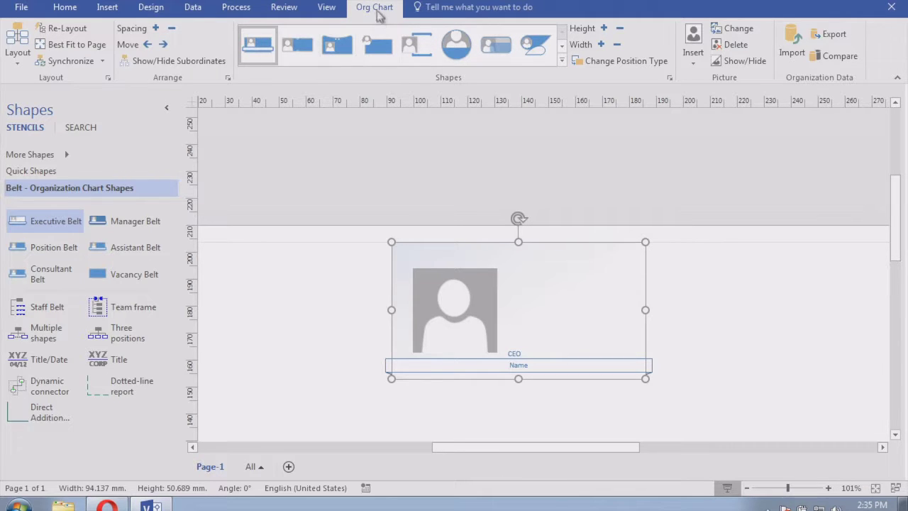
Try the Notch, Pip and Shapetacular shape styles on the chart, then restore the Belt style.
click(292, 51)
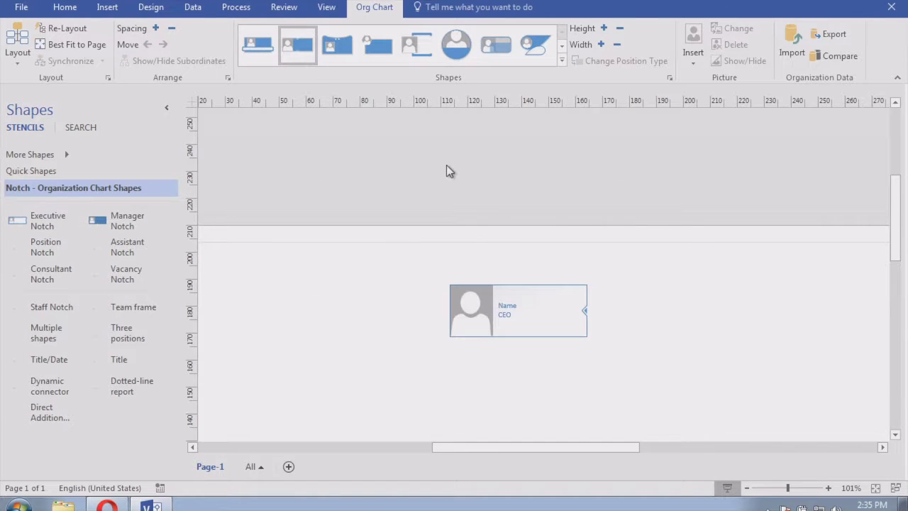
click(342, 48)
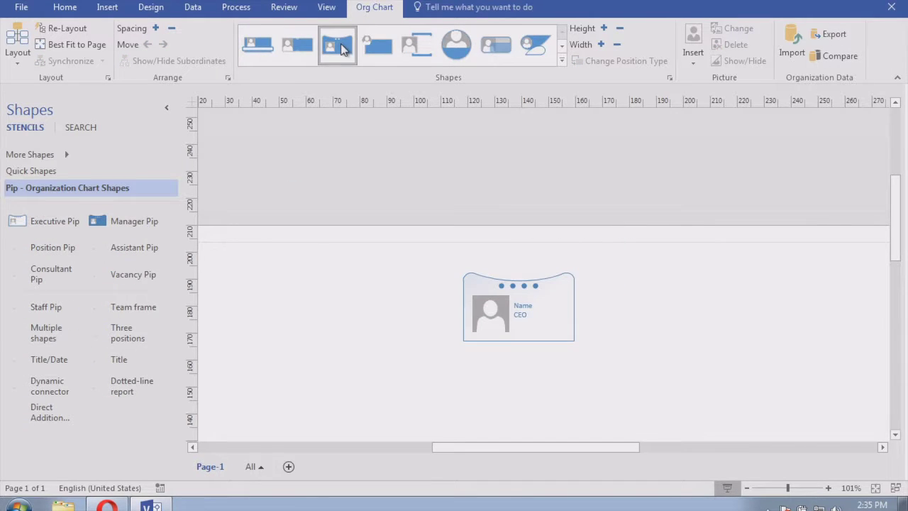
click(375, 43)
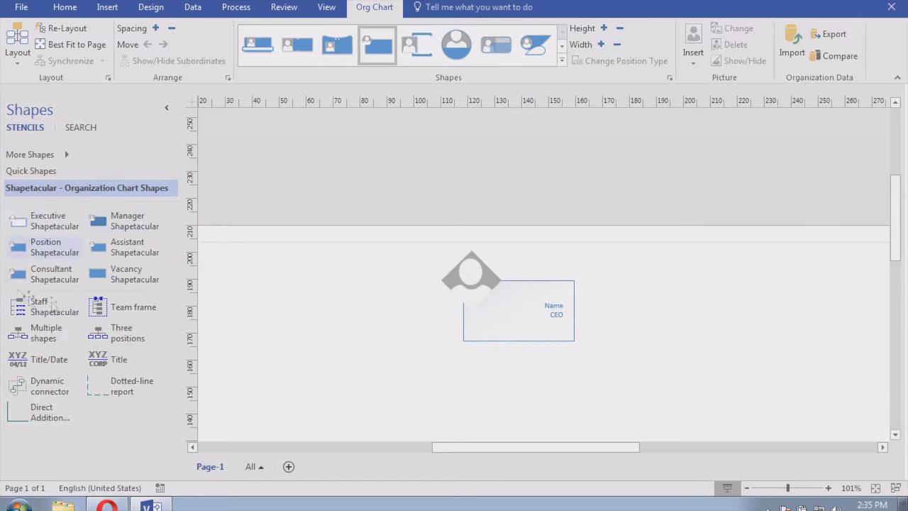
click(258, 49)
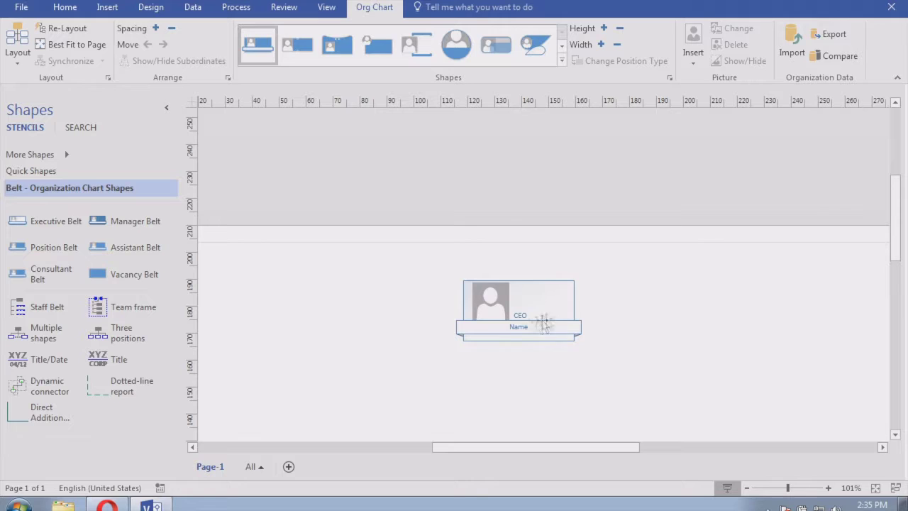
Enter the executive's name in the name field of the CEO shape.
click(521, 327)
click(520, 328)
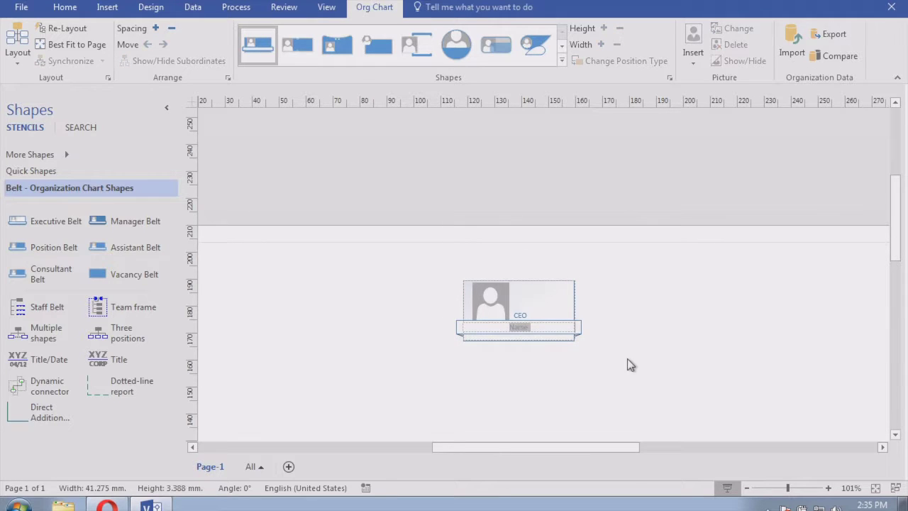
click(752, 367)
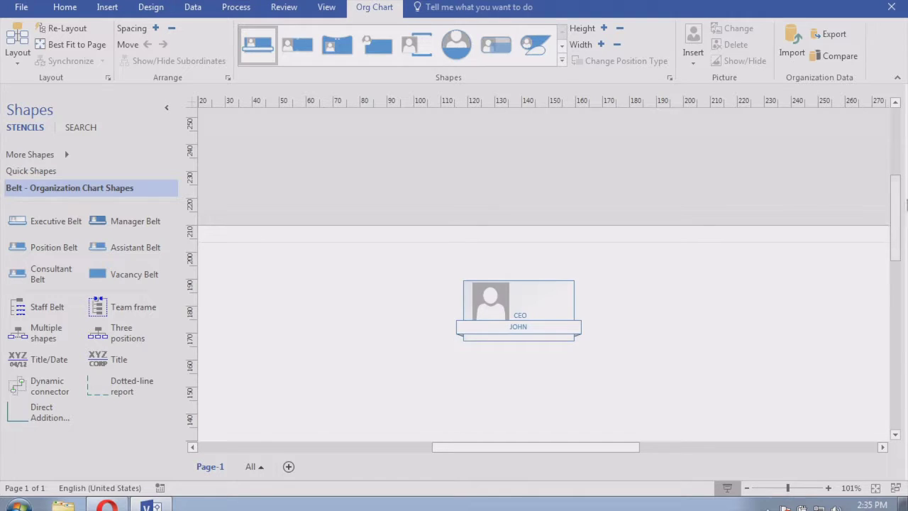
Look at the page orientation options without changing the orientation, and return to the organization chart tools.
scroll(896, 209, down, 3)
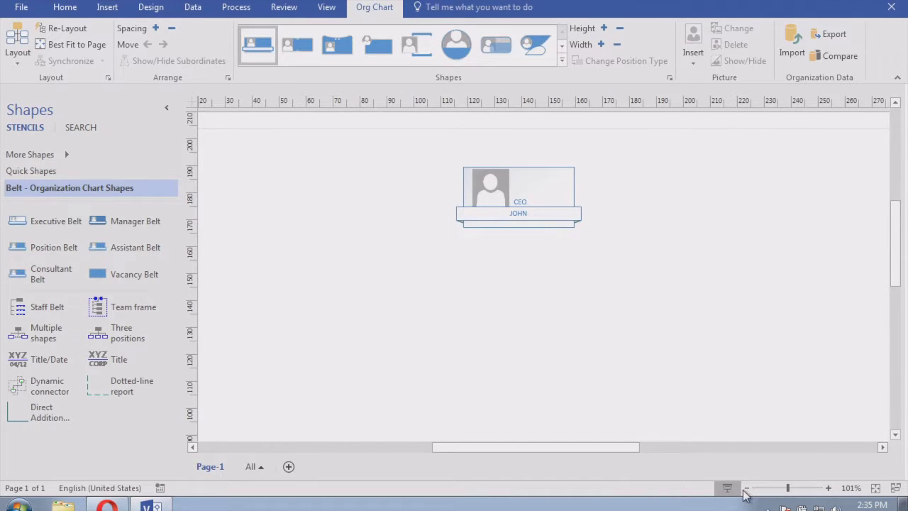
click(746, 489)
click(746, 489)
click(746, 489)
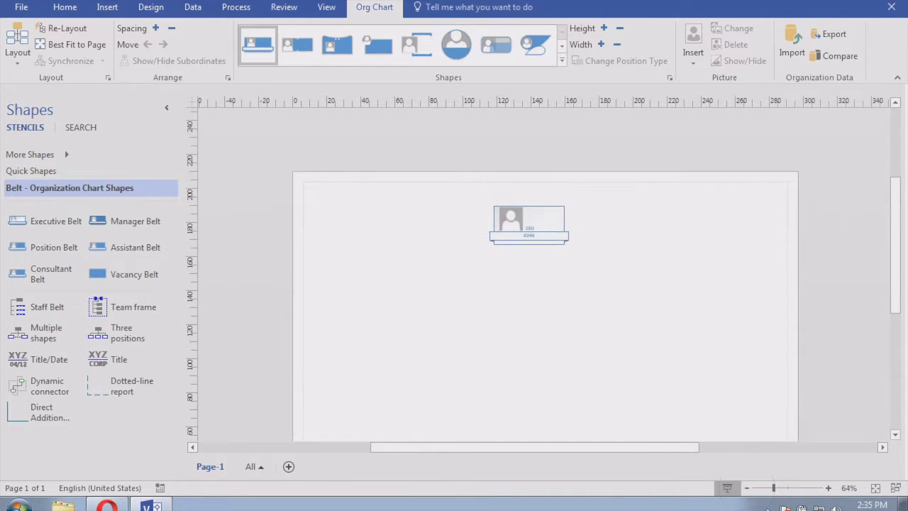
mouse_move(893, 207)
mouse_down()
mouse_move(904, 230)
mouse_move(892, 244)
mouse_move(894, 225)
mouse_move(896, 245)
mouse_move(892, 222)
mouse_up()
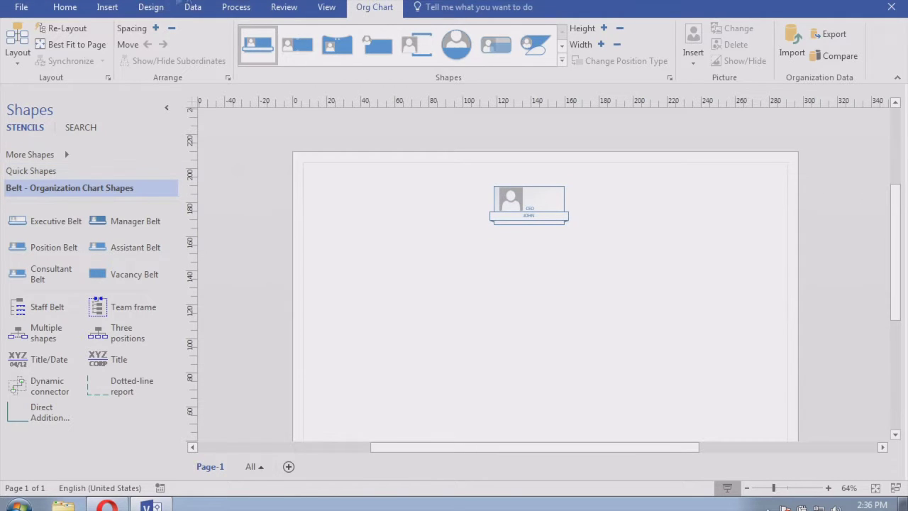
click(159, 9)
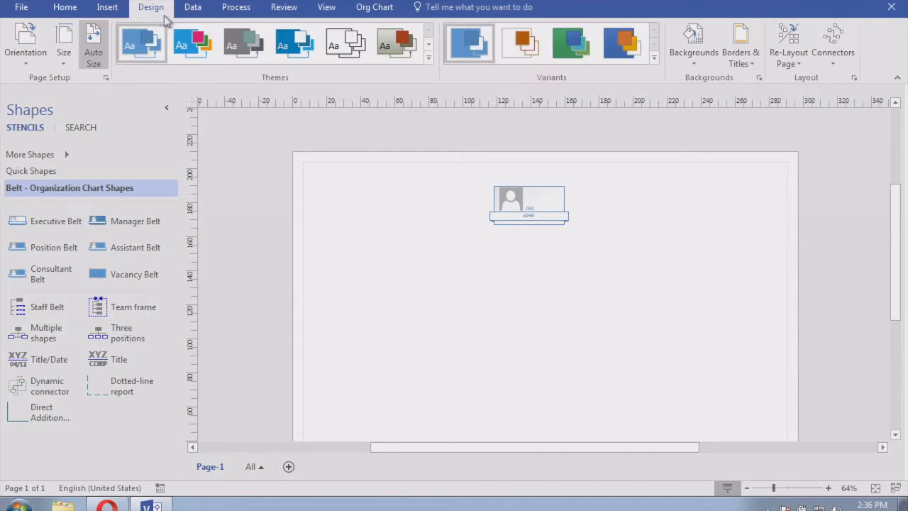
click(25, 42)
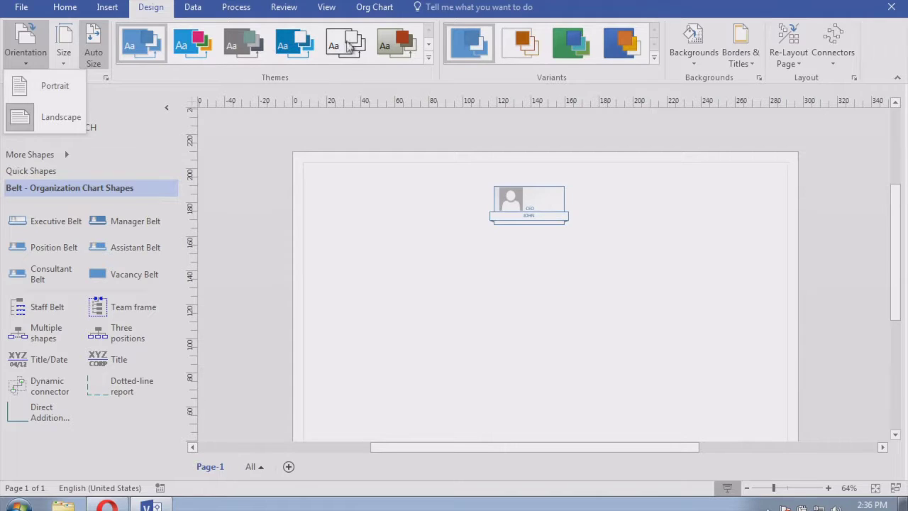
click(375, 10)
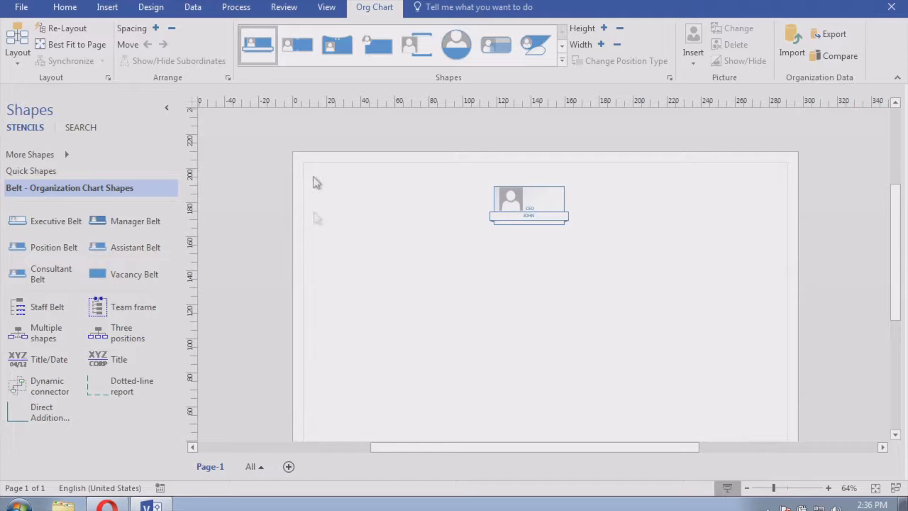
Add three Manager Belt shapes as subordinates by dropping each one onto the CEO shape.
click(154, 187)
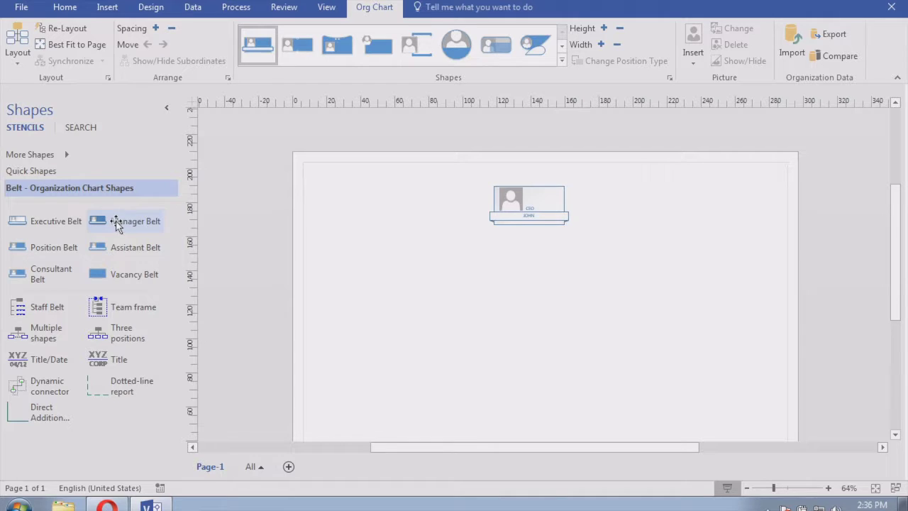
drag(121, 224, 523, 208)
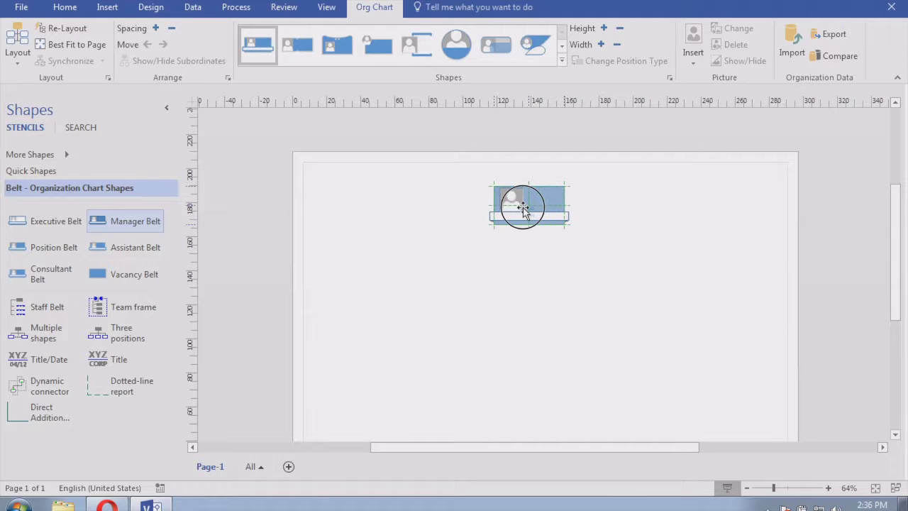
drag(523, 208, 523, 208)
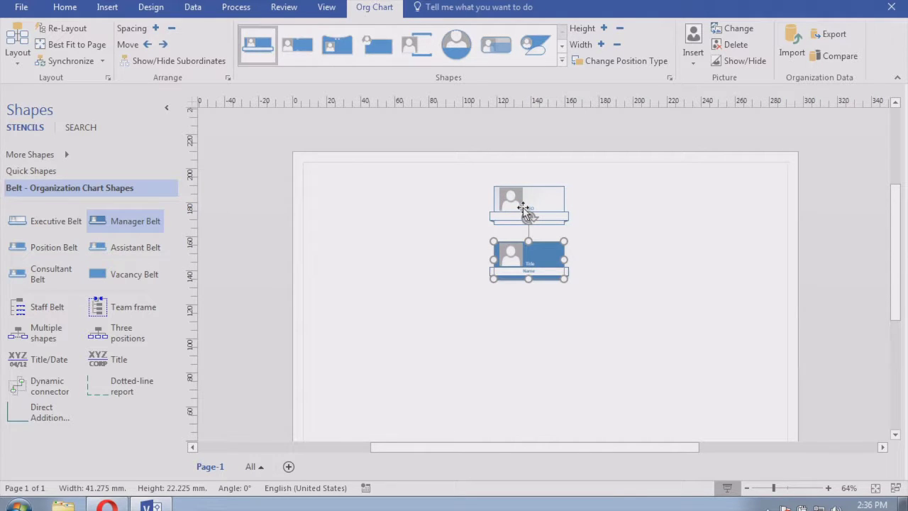
click(636, 233)
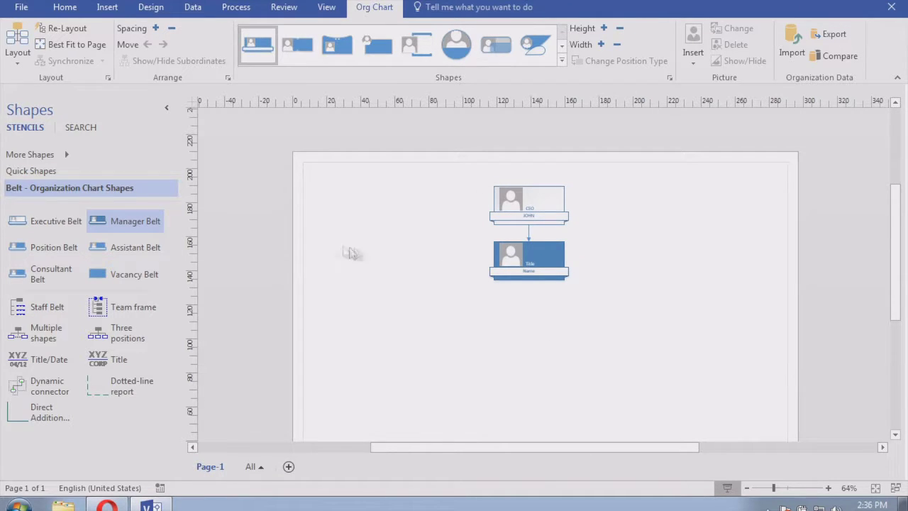
drag(124, 221, 527, 208)
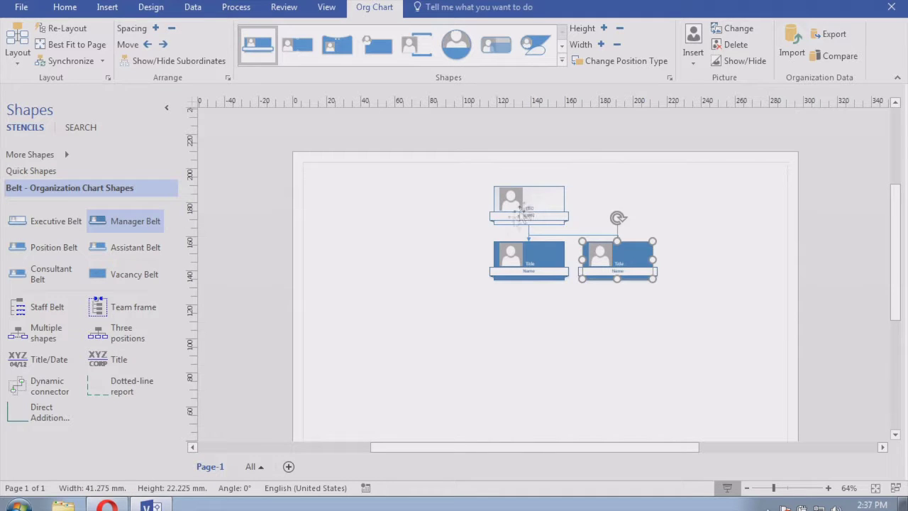
click(465, 288)
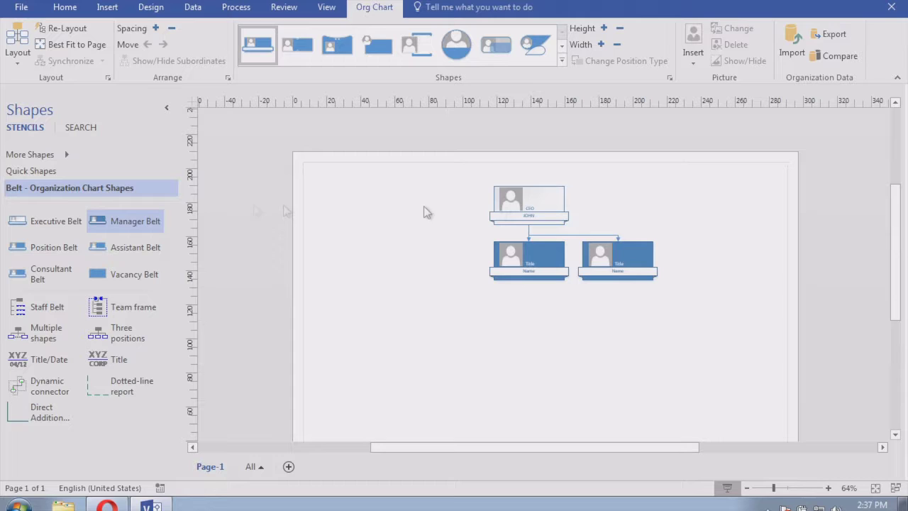
click(161, 221)
drag(161, 222, 528, 196)
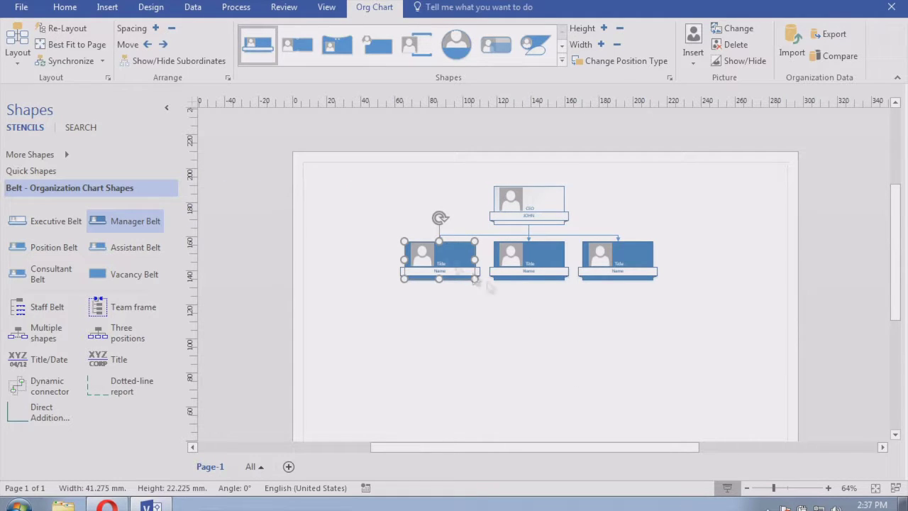
click(505, 330)
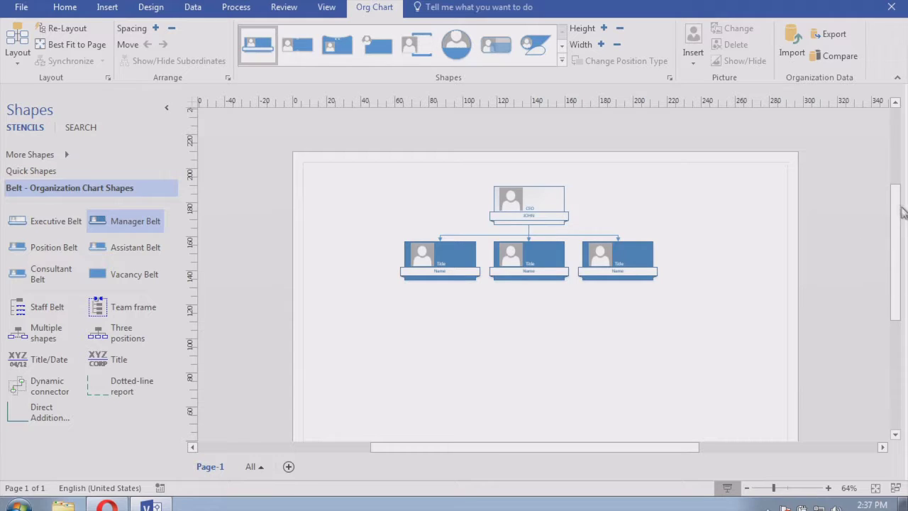
Set the title of the leftmost manager shape to MANAGER IT.
drag(898, 198, 898, 221)
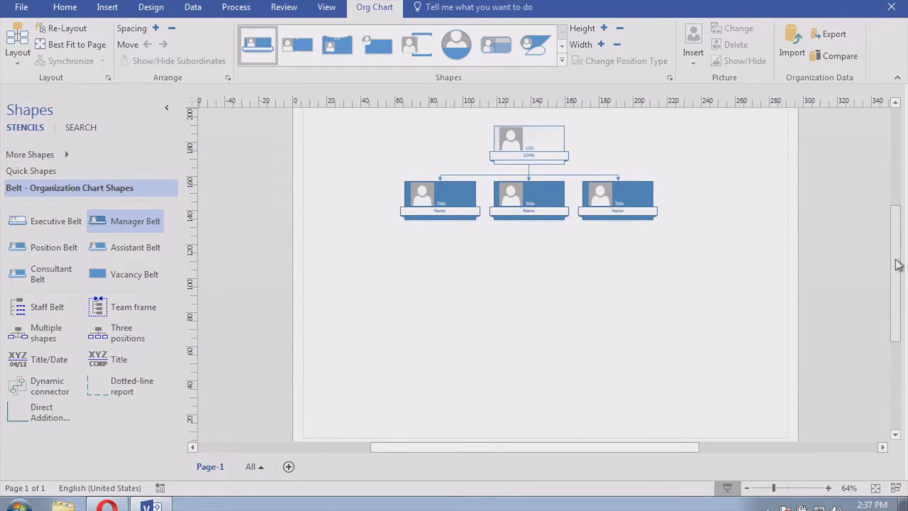
click(444, 202)
scroll(443, 205, up, 3)
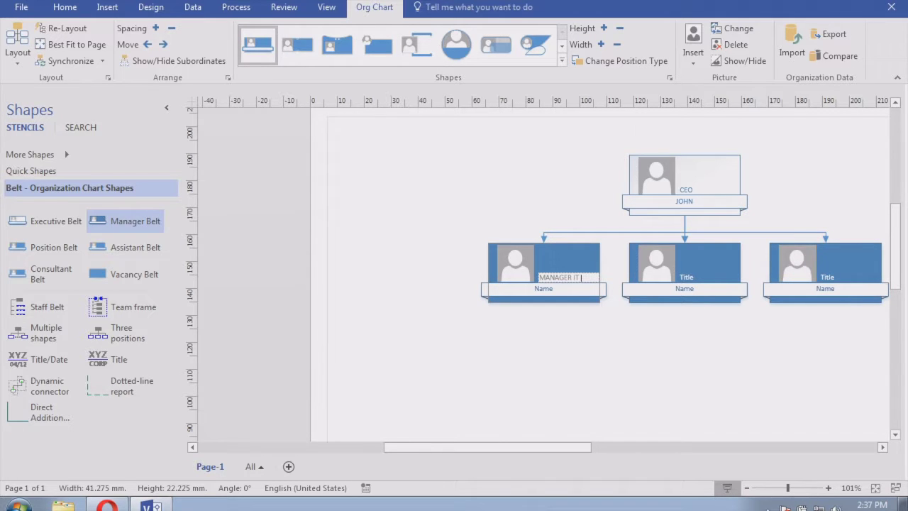
scroll(726, 352, down, 3)
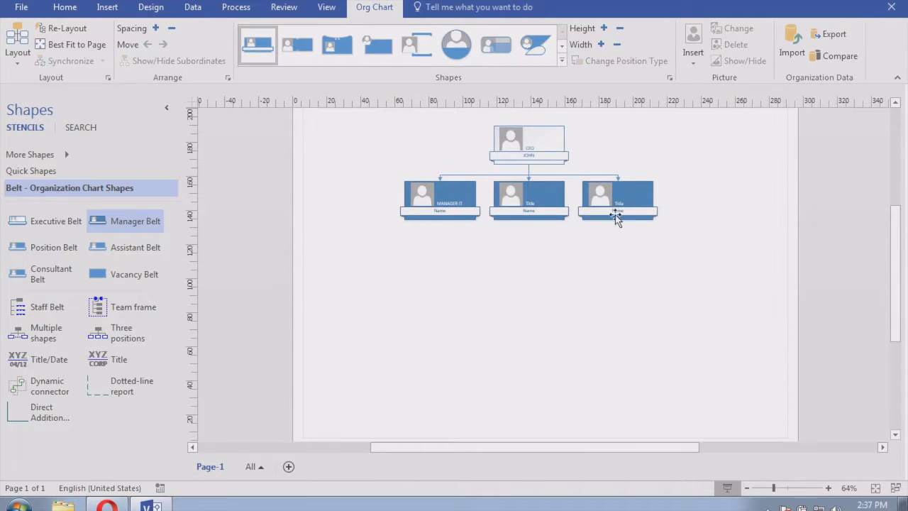
Set the title of the middle manager shape to MANAGER PR.
click(539, 208)
double_click(539, 207)
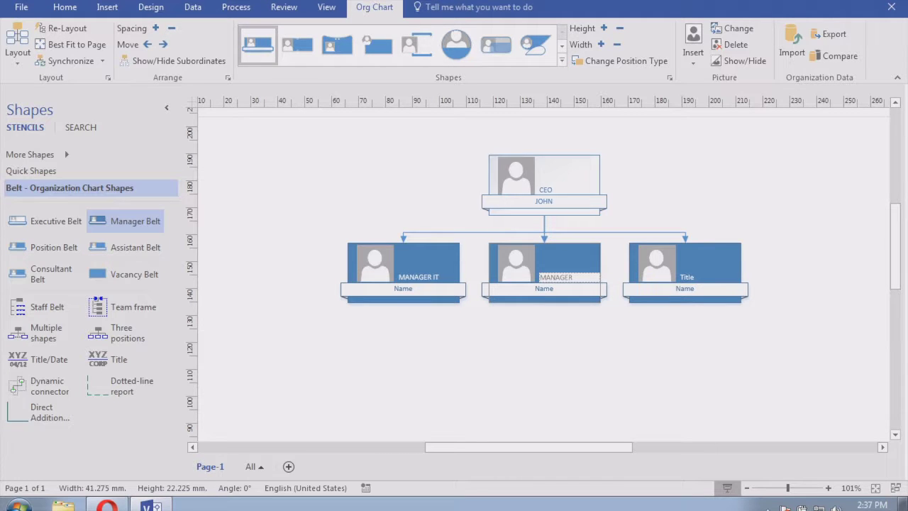
click(639, 334)
scroll(628, 341, down, 3)
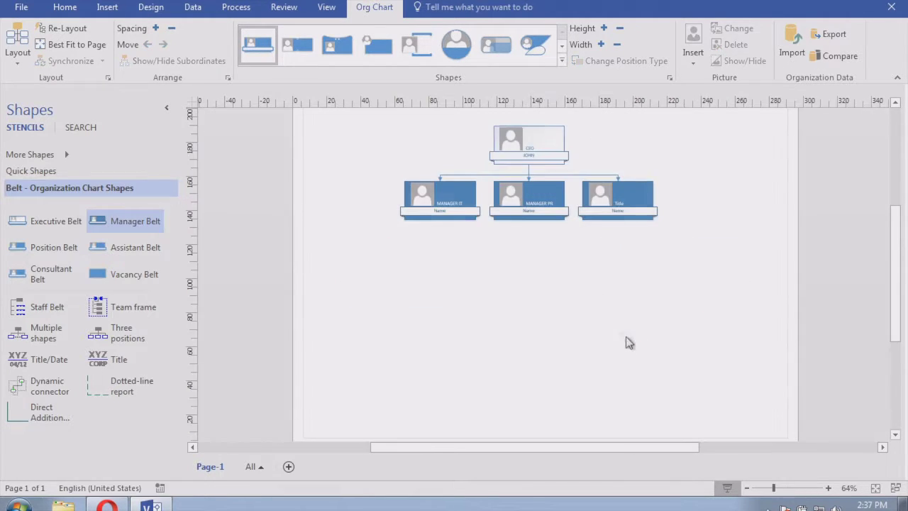
Set the title of the rightmost manager shape to MANAGER SALES.
click(622, 204)
double_click(618, 202)
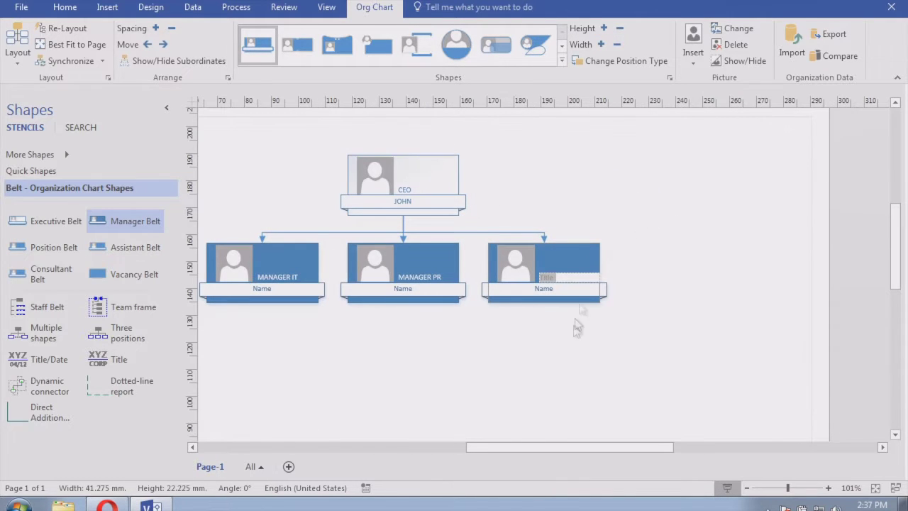
text(MANAGER SALES)
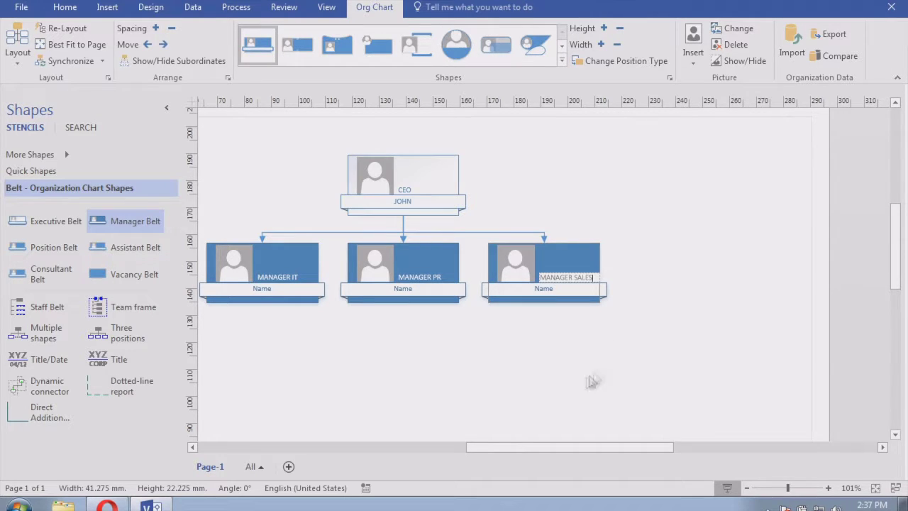
click(570, 342)
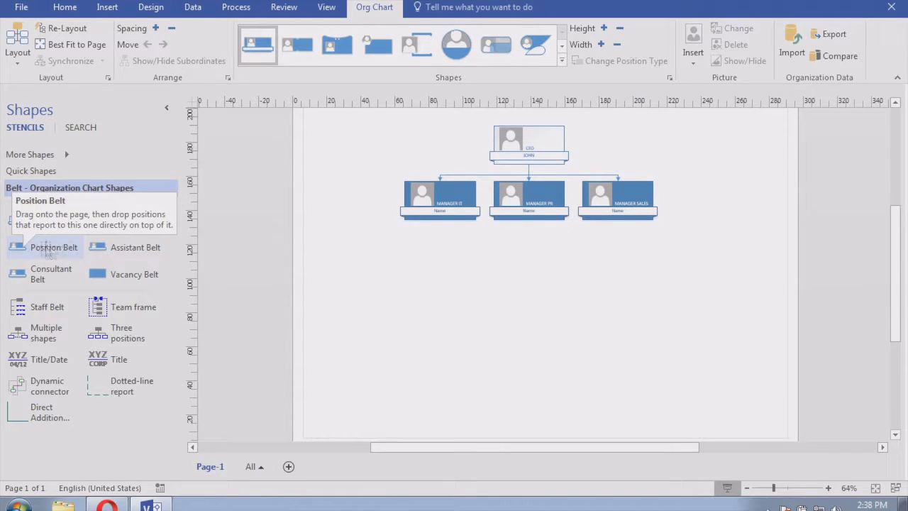
Add a Position Belt shape as a subordinate of MANAGER IT and set its title to POSITION IT 1.
drag(46, 252, 443, 203)
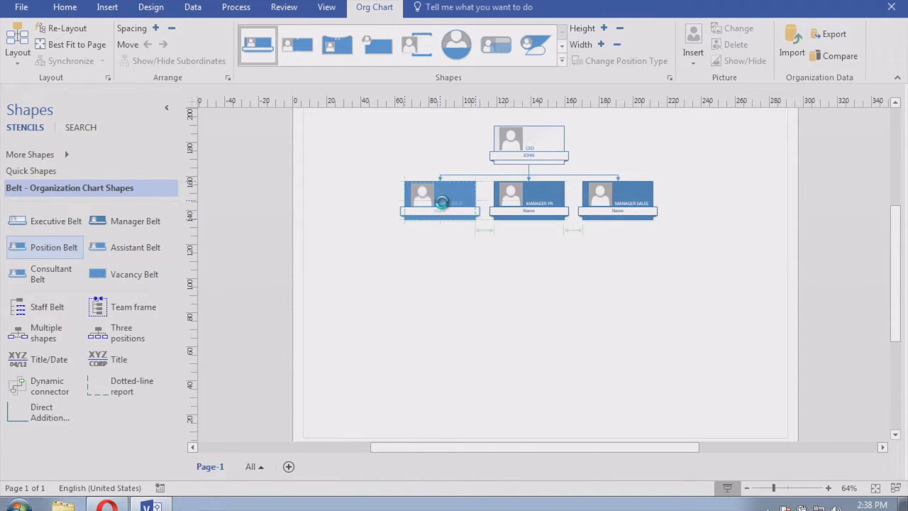
click(499, 339)
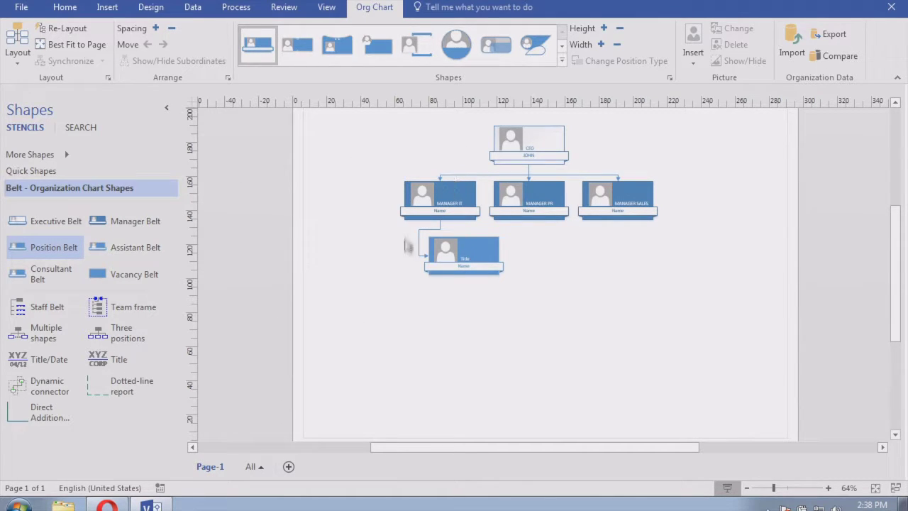
click(465, 256)
ctrl+scroll(539, 275, up, 2)
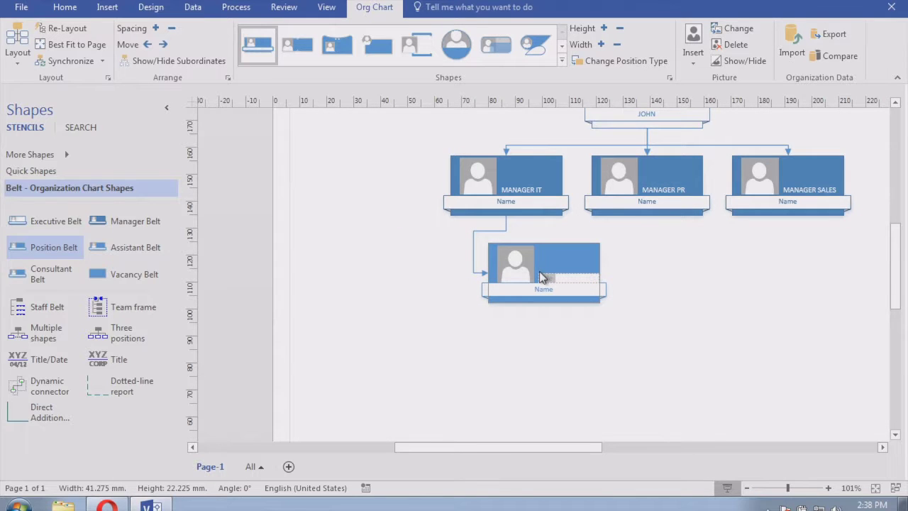
text(POST)
scroll(549, 337, down, 3)
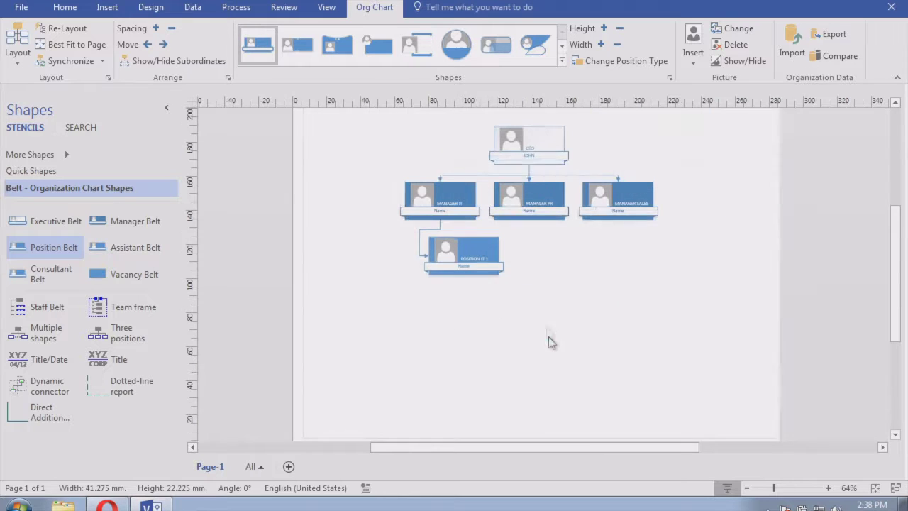
click(549, 336)
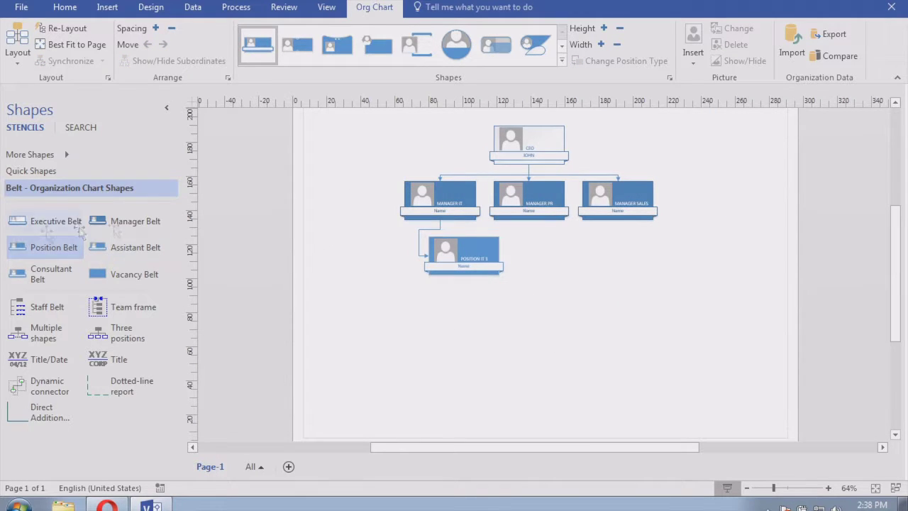
Add a second Position Belt shape under MANAGER IT and set its title to POSITION IT 2.
click(445, 257)
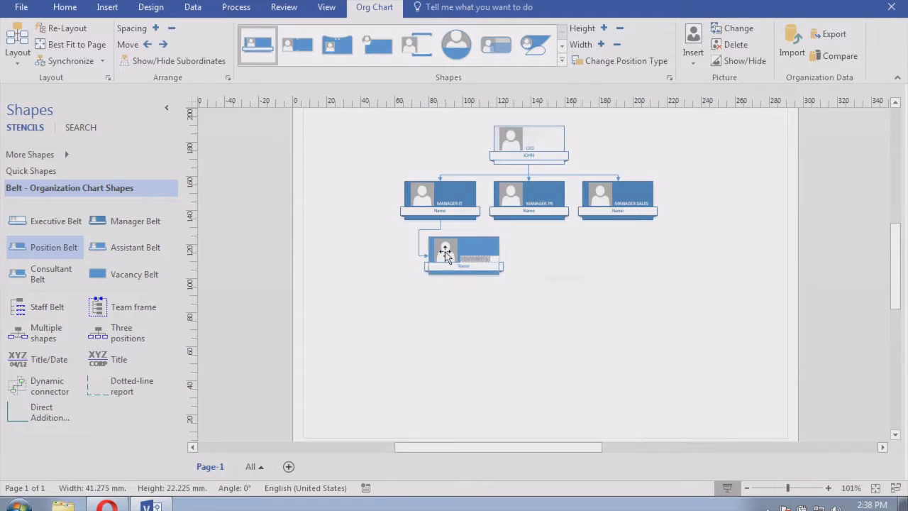
scroll(445, 257, up, 3)
click(516, 276)
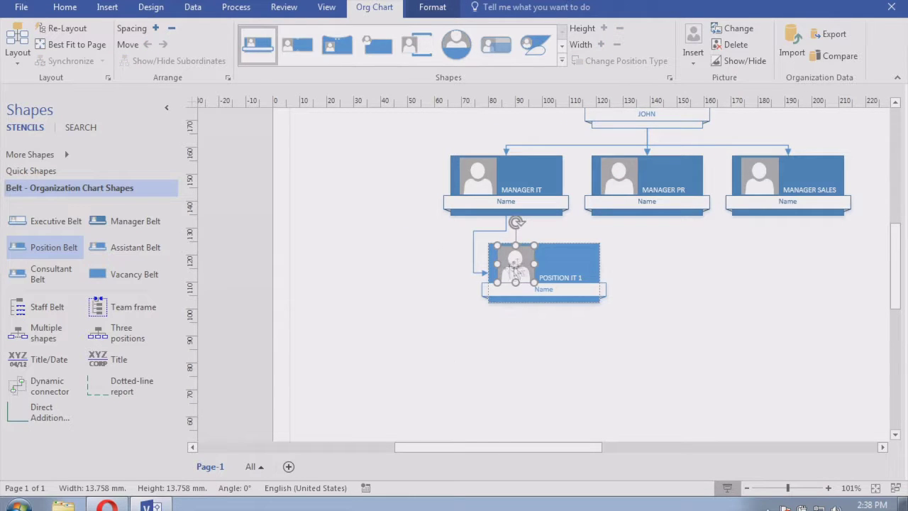
click(434, 365)
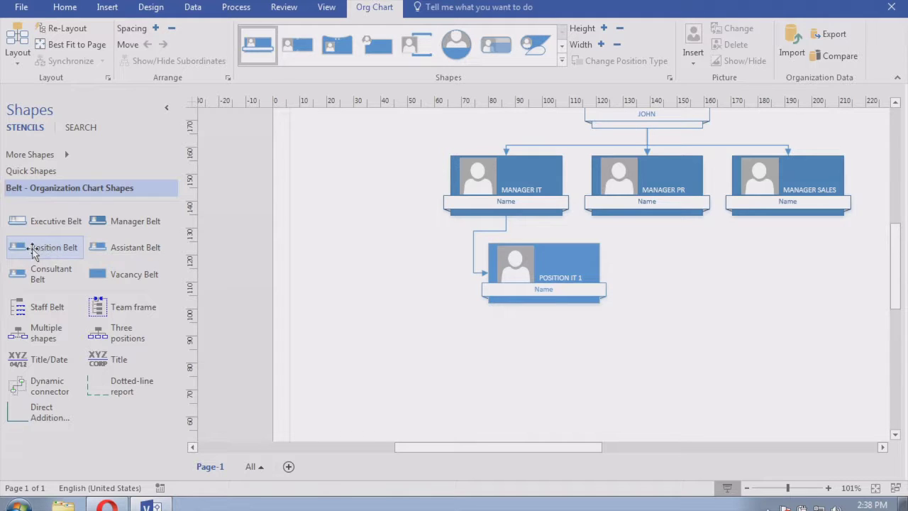
drag(32, 249, 508, 190)
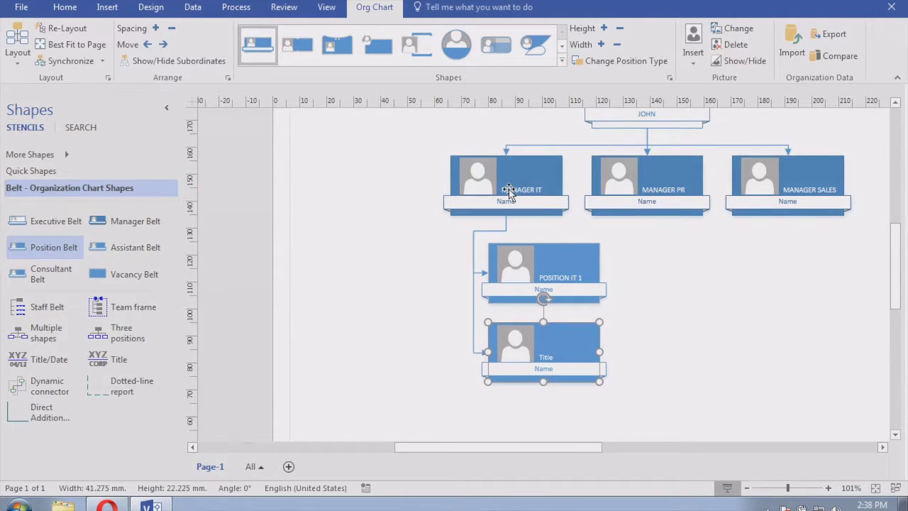
click(722, 346)
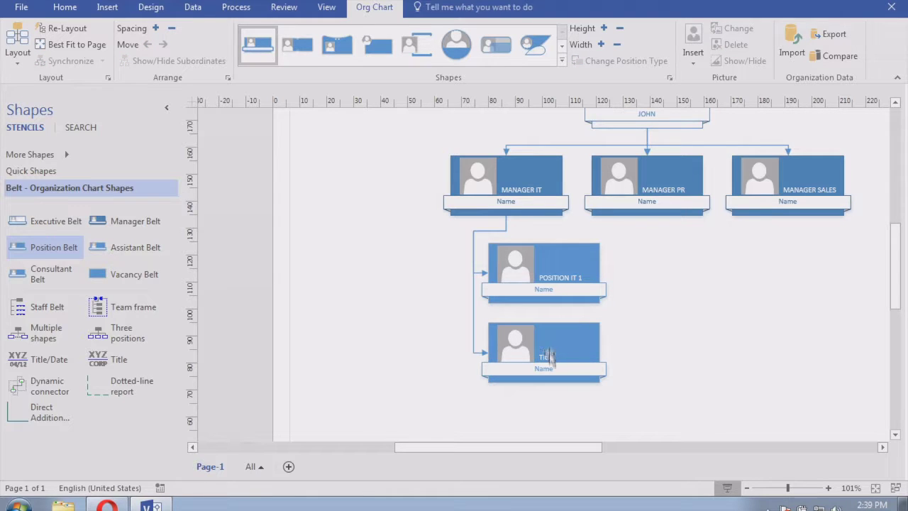
double_click(552, 354)
text(POSITION IT 2)
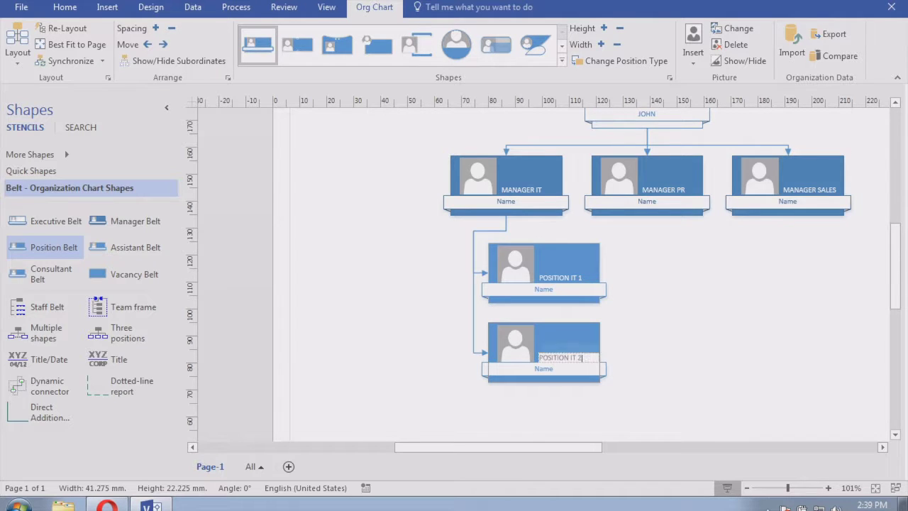
click(712, 345)
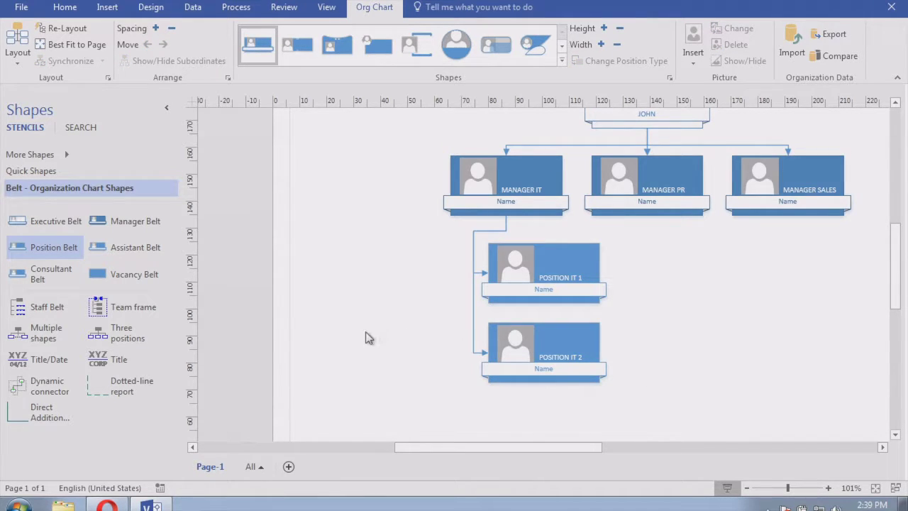
Add a third Position Belt shape under MANAGER IT and set its title to POSITION IT 3.
scroll(222, 257, down, 2)
drag(59, 252, 505, 140)
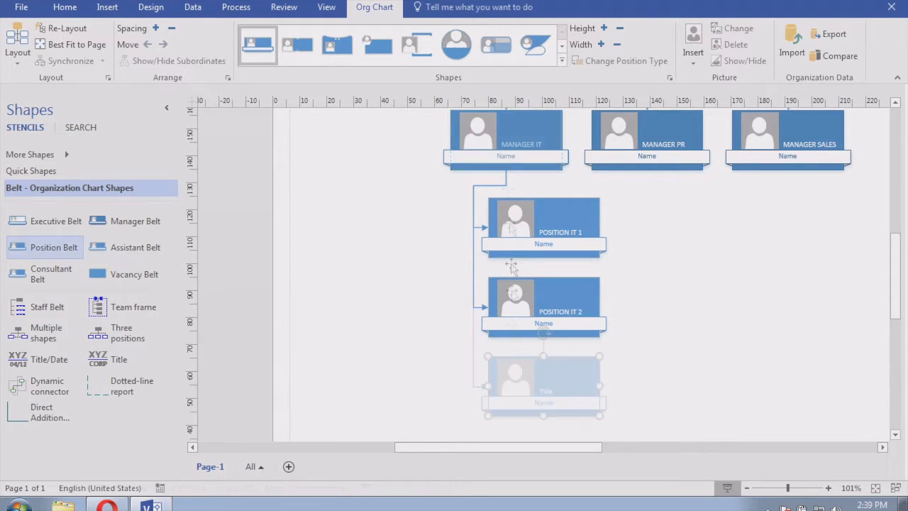
click(549, 391)
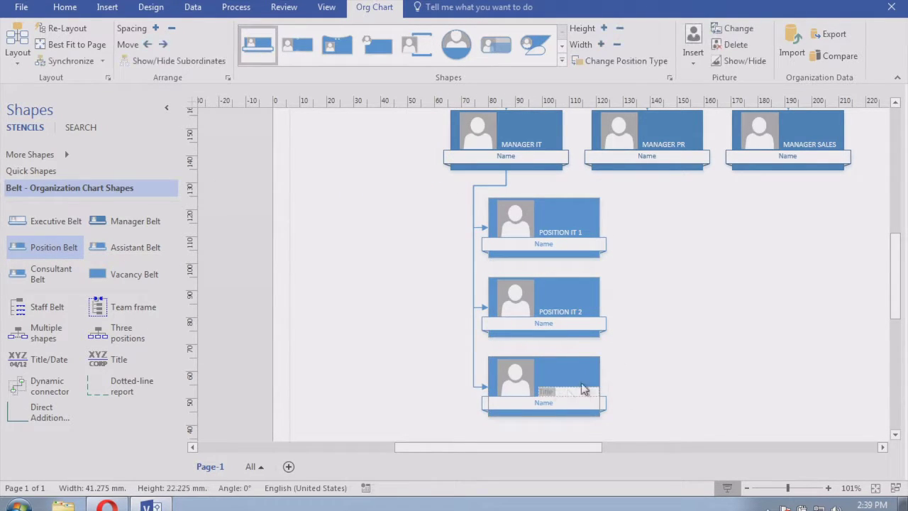
text(POSITION IT 3)
click(688, 303)
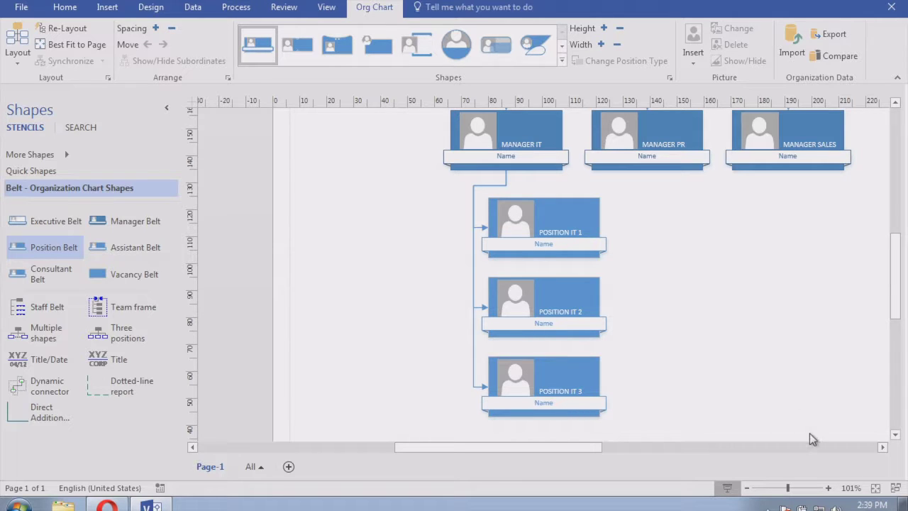
Add two Position Belt shapes as subordinates of MANAGER PR and two more as subordinates of MANAGER SALES.
click(746, 489)
click(747, 488)
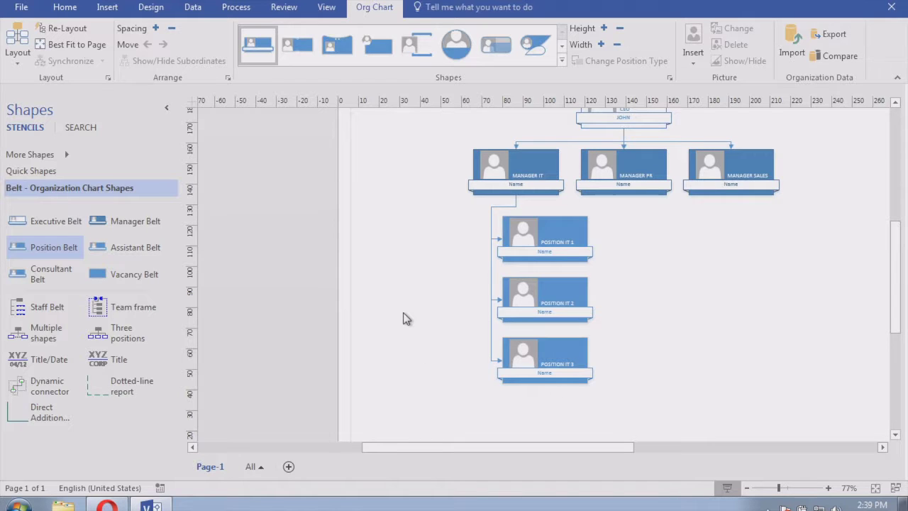
click(645, 446)
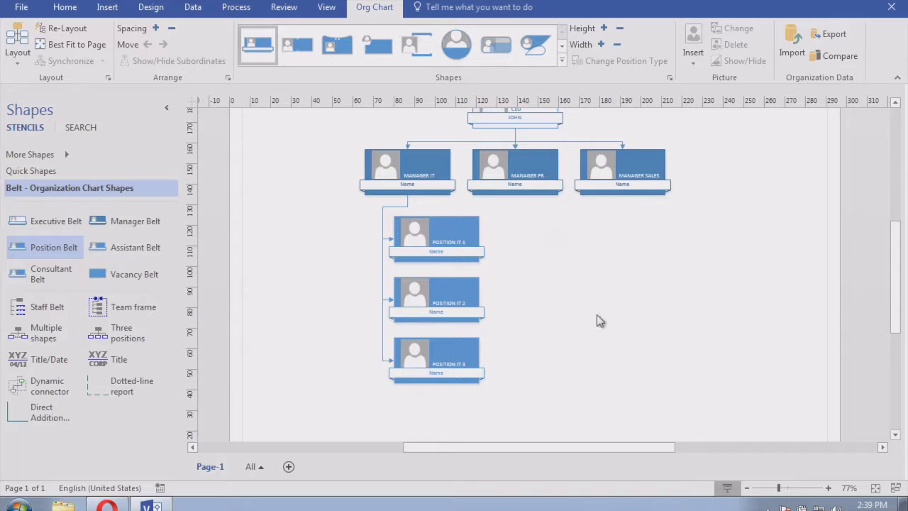
click(36, 248)
drag(37, 247, 518, 166)
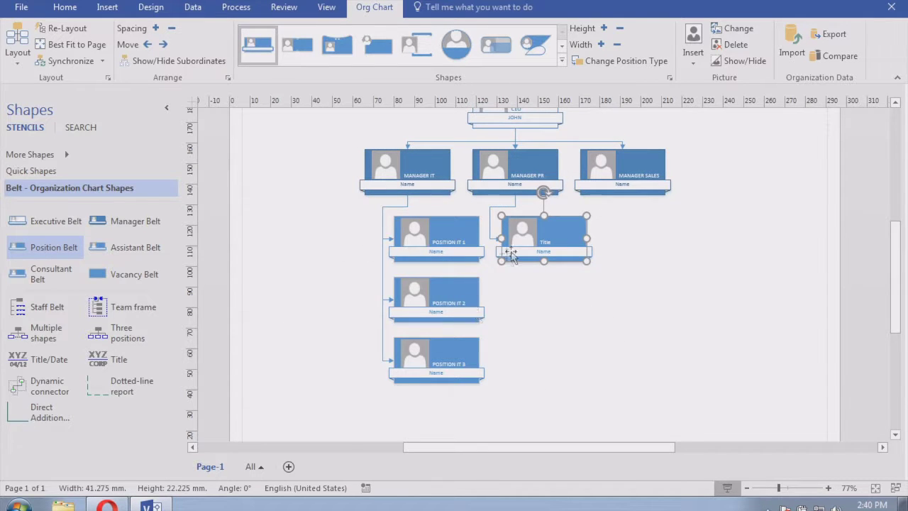
click(643, 307)
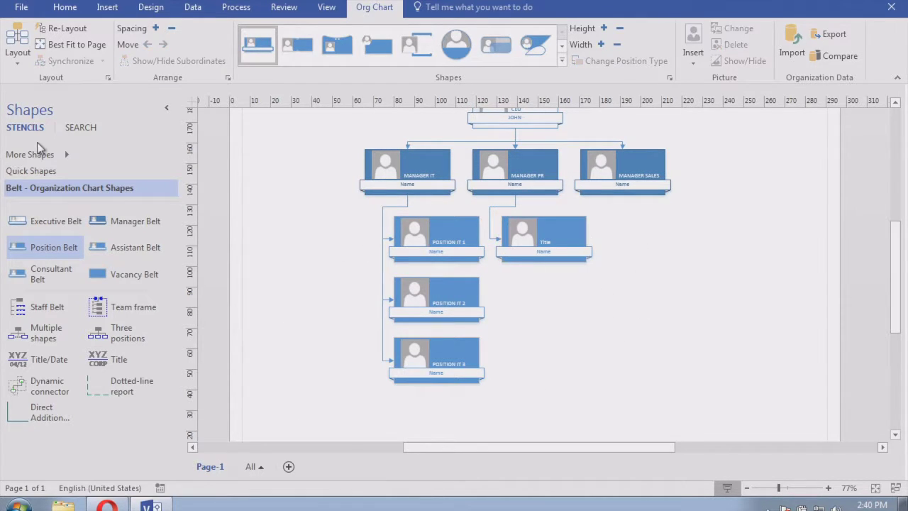
drag(48, 249, 517, 170)
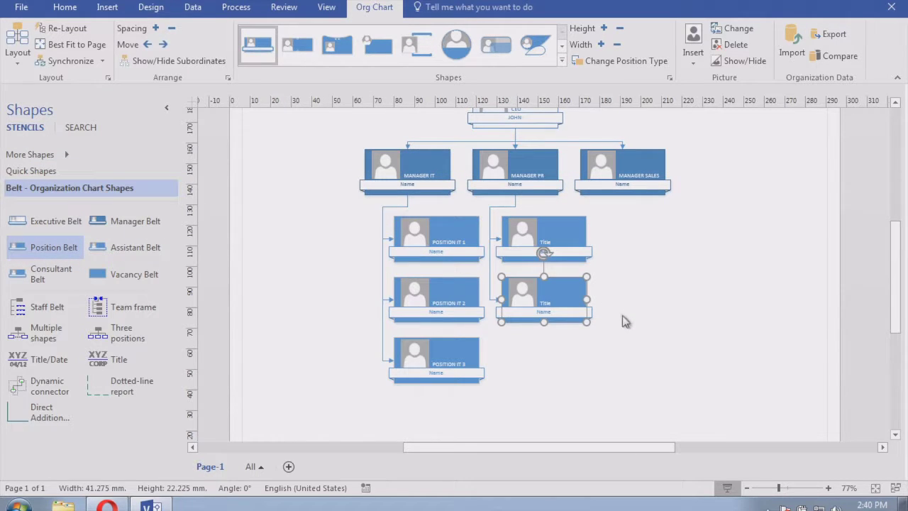
drag(49, 248, 631, 170)
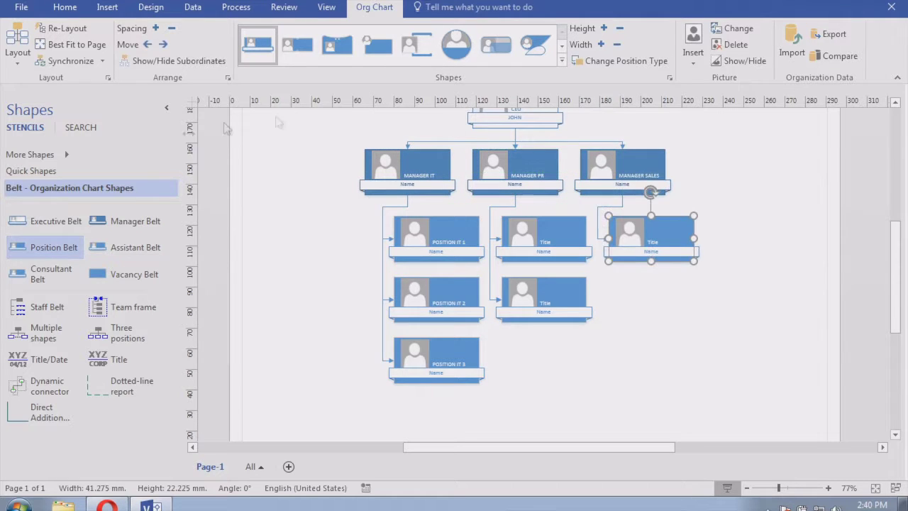
drag(57, 246, 625, 169)
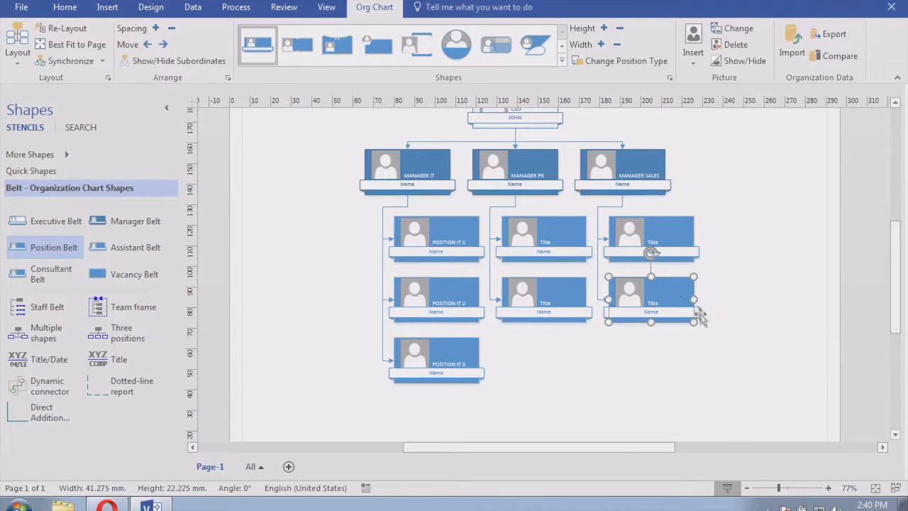
Enlarge the lower position shape under MANAGER SALES to about 49 mm wide and 27 mm high.
drag(693, 322, 723, 337)
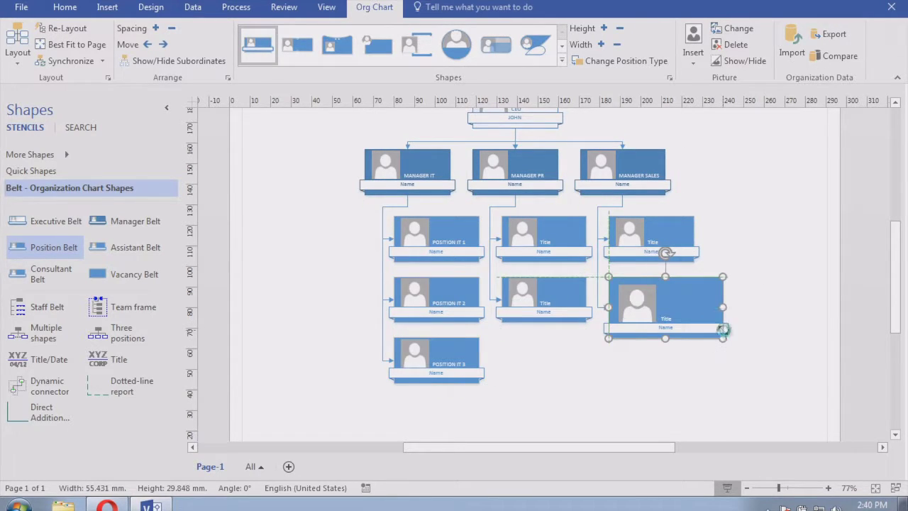
click(815, 272)
click(671, 299)
drag(723, 340, 707, 320)
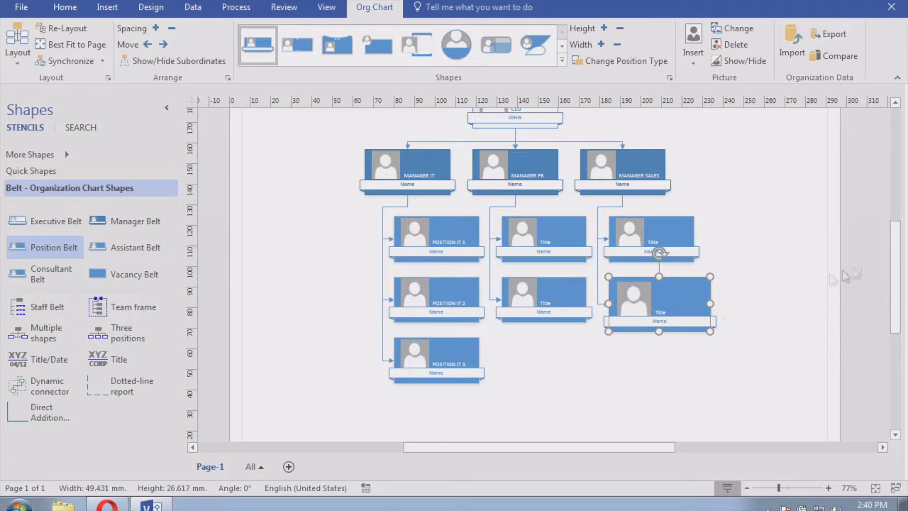
Enlarge the CEO shape to about 62 mm wide and 33 mm high.
drag(896, 262, 887, 219)
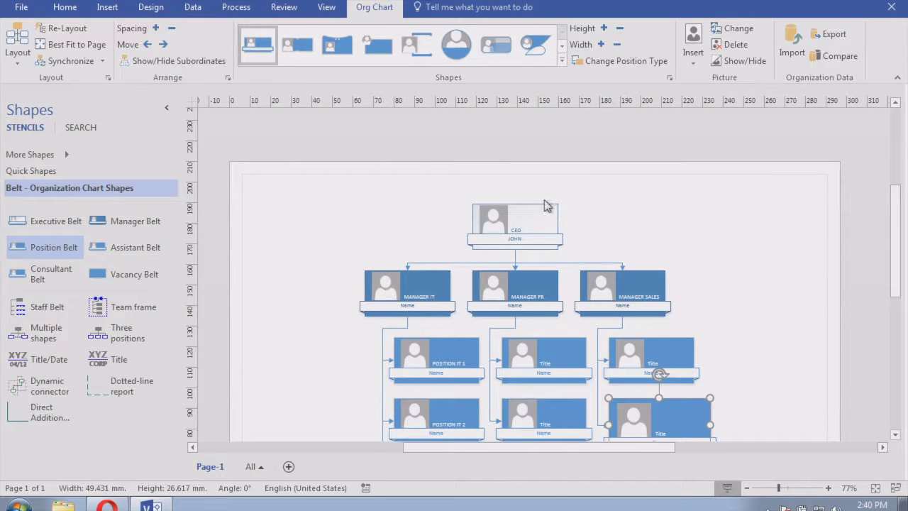
click(541, 203)
click(541, 215)
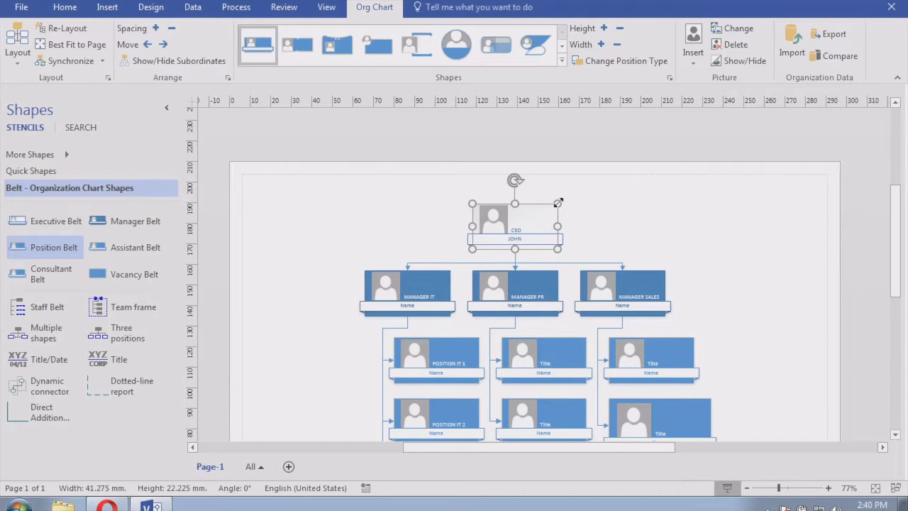
drag(558, 204, 583, 187)
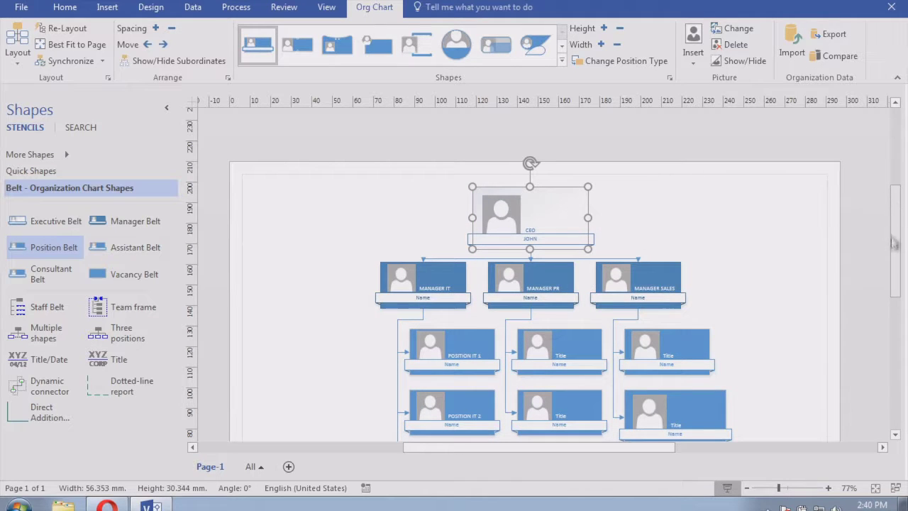
mouse_move(589, 188)
mouse_down()
mouse_move(572, 217)
mouse_move(598, 194)
mouse_up()
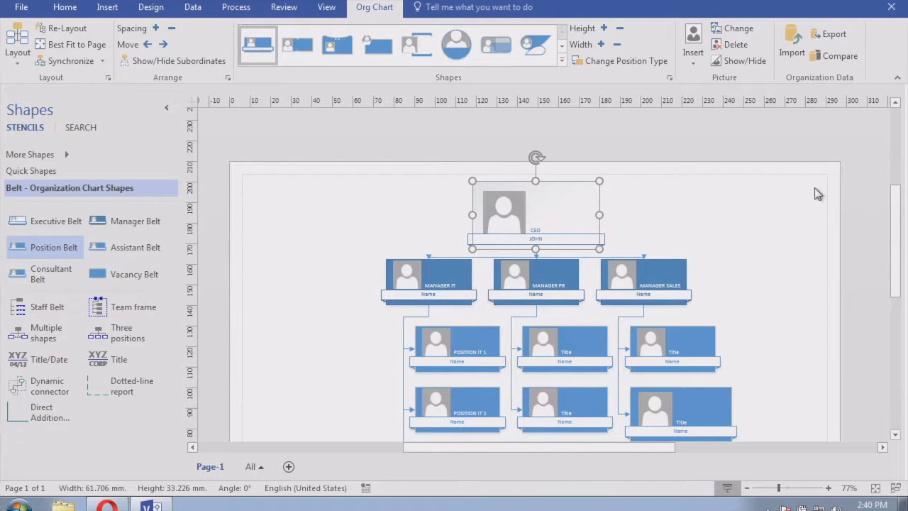
Move the CEO shape, together with its whole hierarchy, slightly down the page.
scroll(888, 237, down, 3)
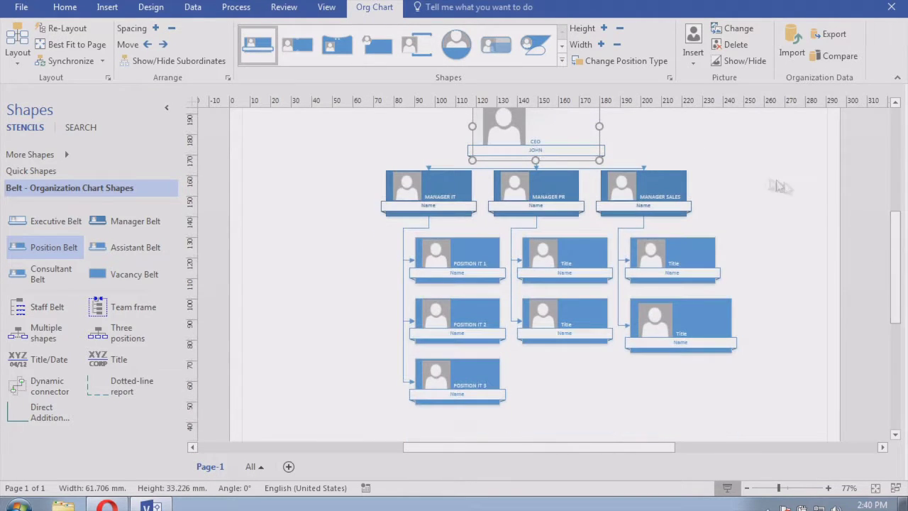
click(747, 488)
click(748, 488)
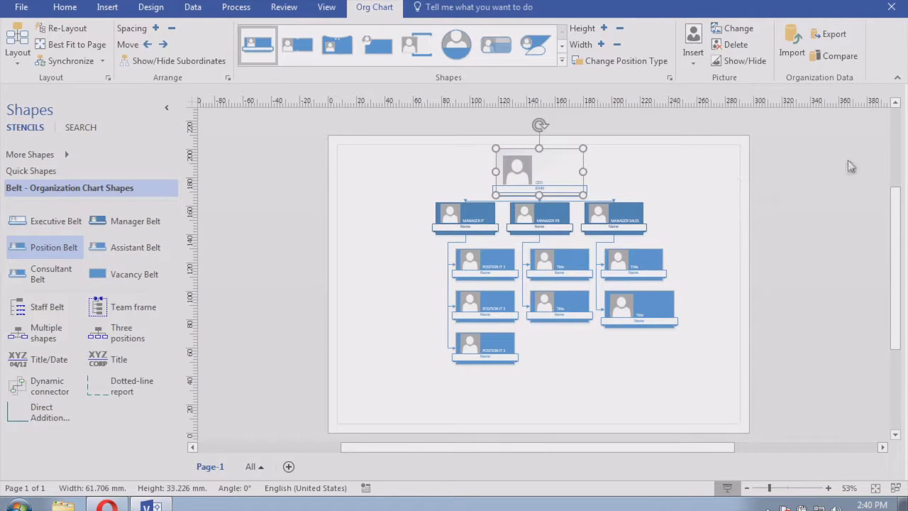
click(799, 187)
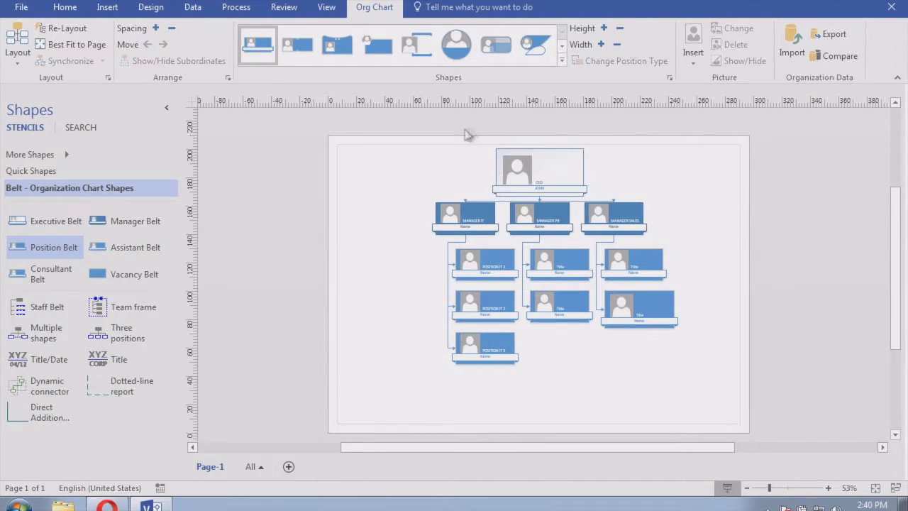
click(547, 168)
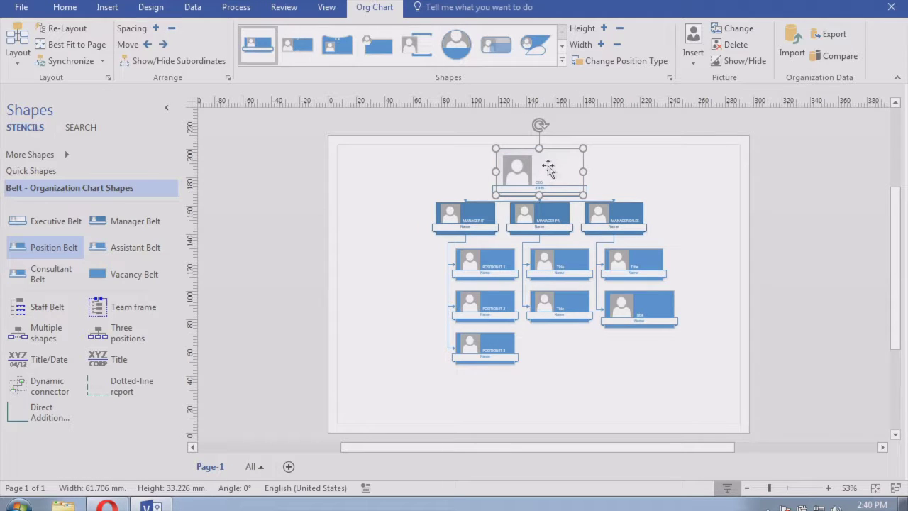
drag(551, 163, 544, 192)
click(789, 192)
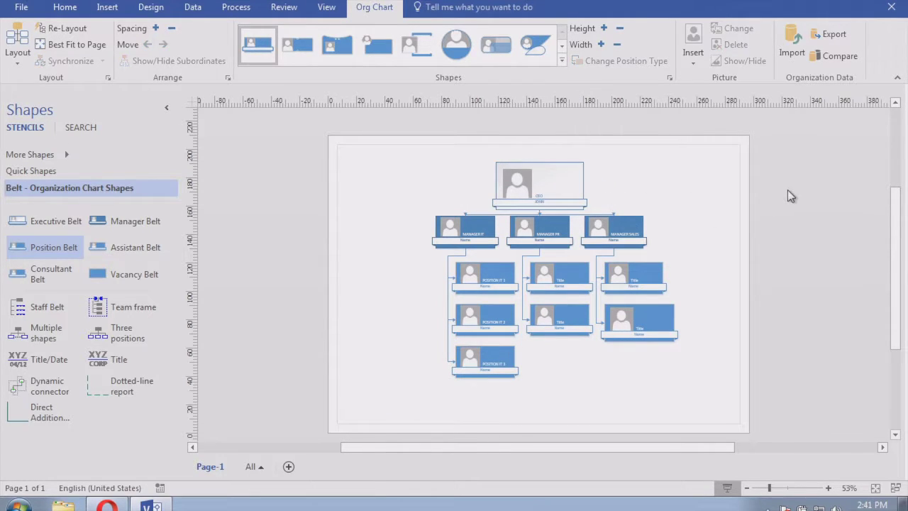
click(827, 489)
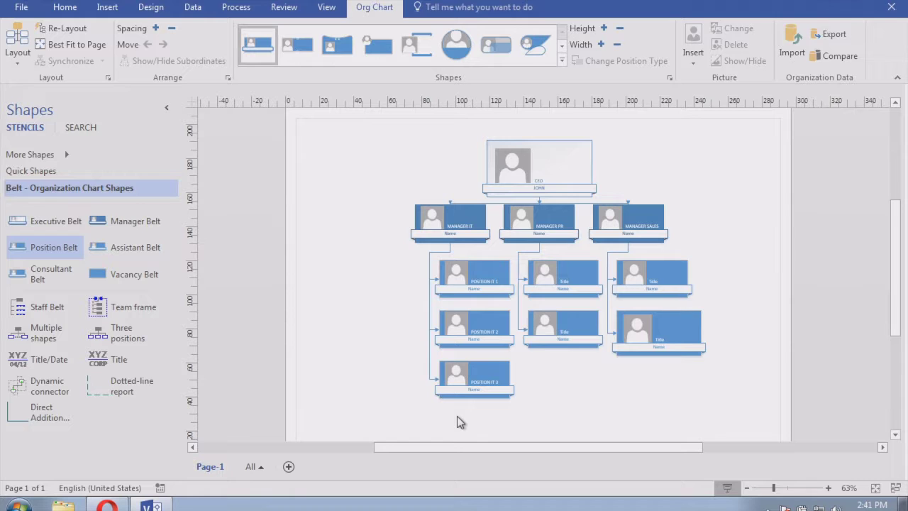
mouse_move(894, 244)
mouse_down()
mouse_move(892, 270)
mouse_move(891, 245)
mouse_up()
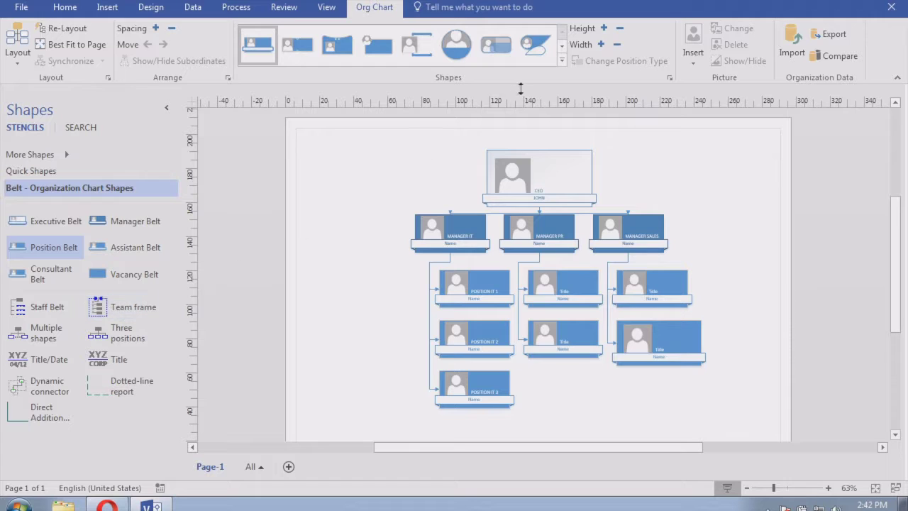
Spread the chart out by moving MANAGER IT with its positions aside and MANAGER PR with its positions slightly away from MANAGER SALES and down.
drag(445, 228, 373, 236)
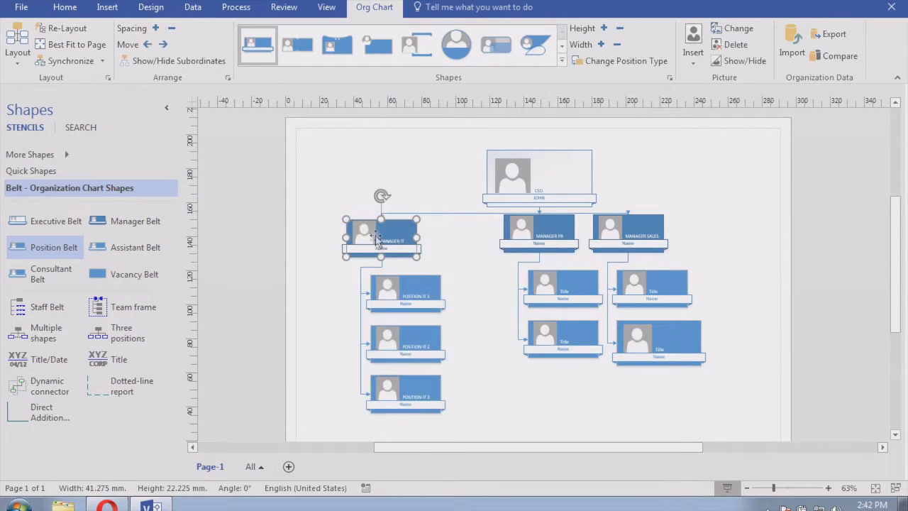
click(486, 352)
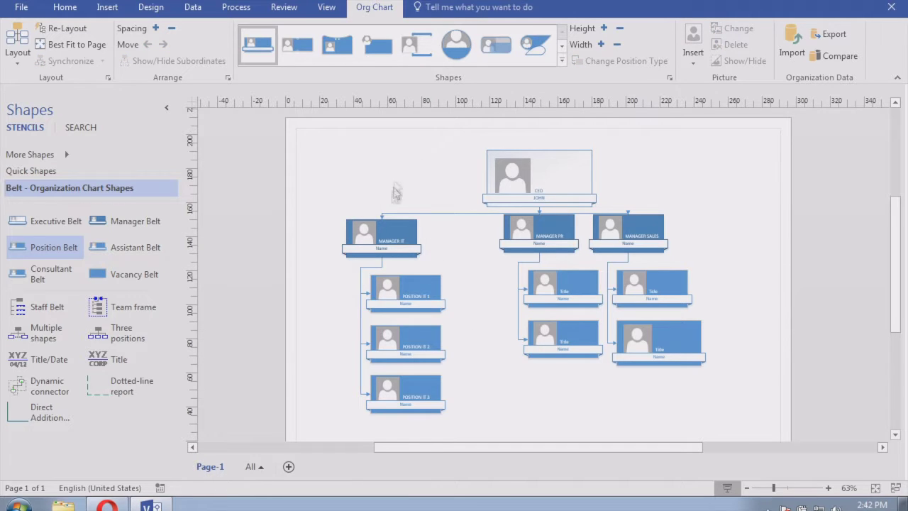
drag(561, 231, 539, 252)
drag(539, 240, 526, 242)
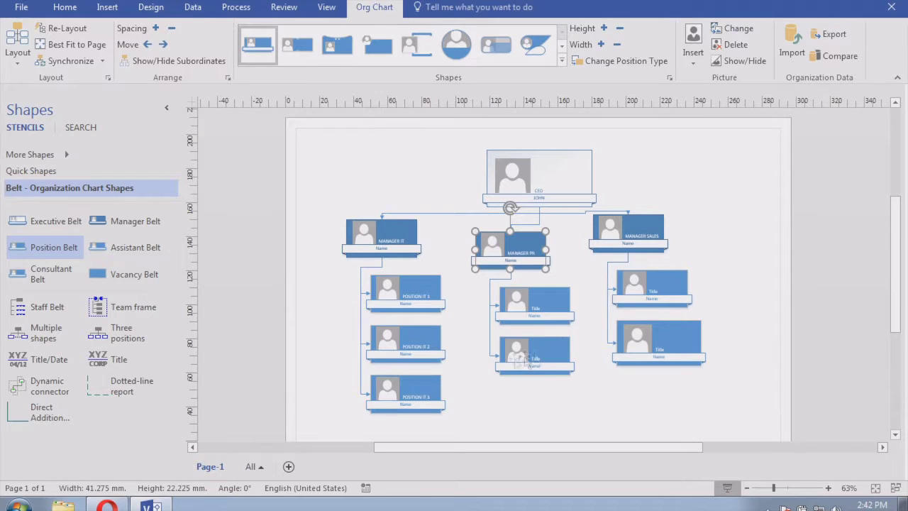
Move the two positions under MANAGER PR further down and apart, and raise MANAGER PR level with MANAGER IT.
drag(893, 237, 896, 248)
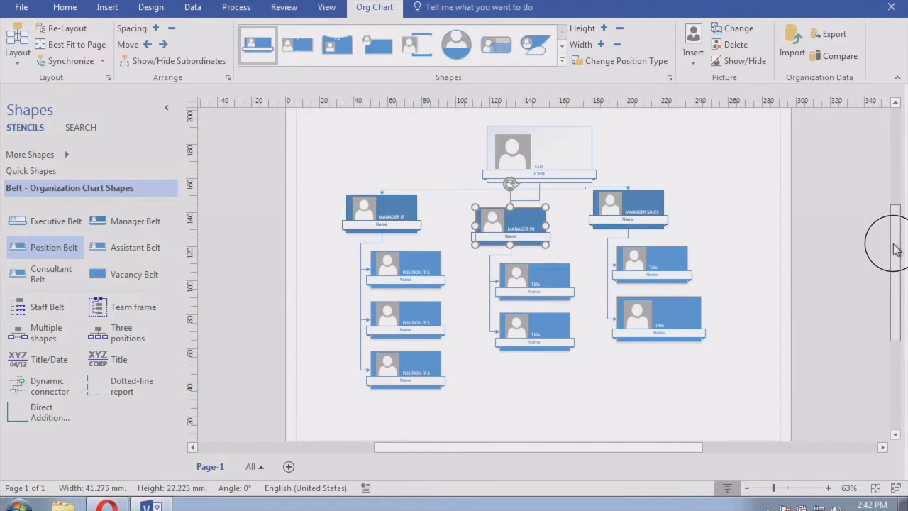
click(545, 322)
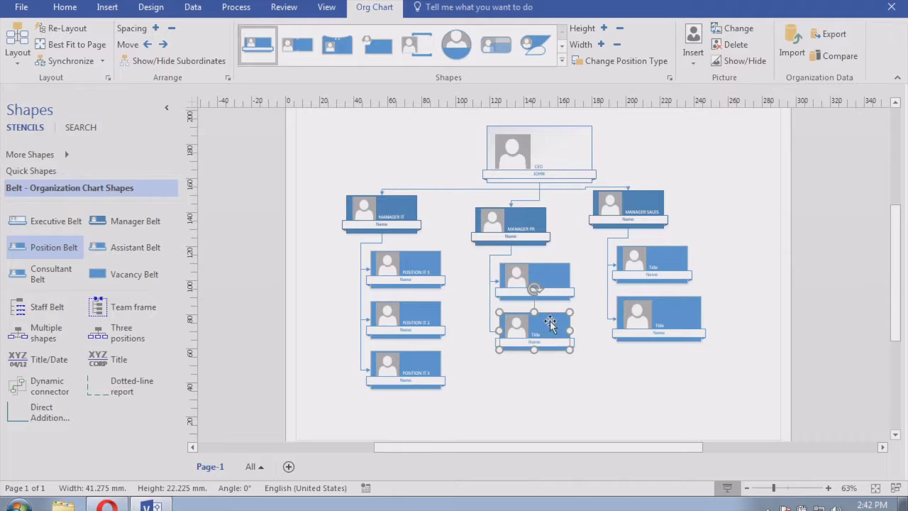
drag(548, 345, 542, 366)
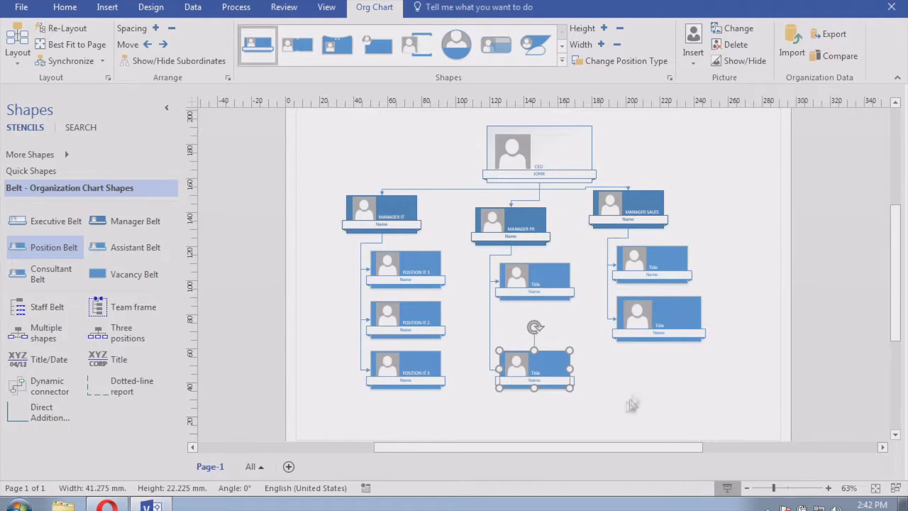
click(676, 388)
drag(545, 273, 544, 293)
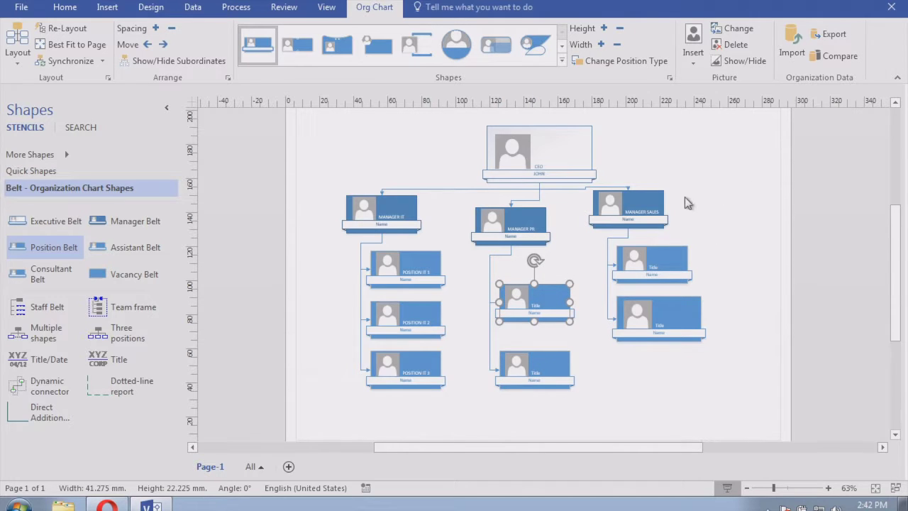
drag(523, 227, 524, 211)
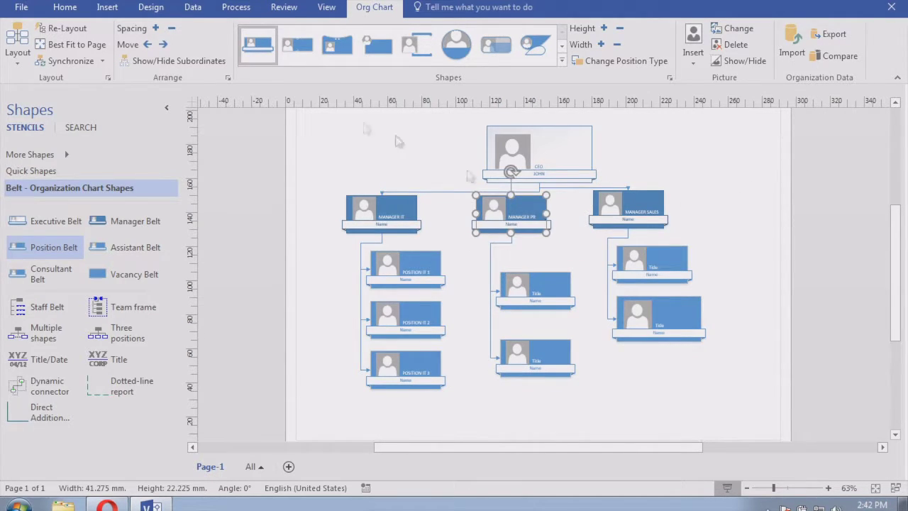
click(374, 149)
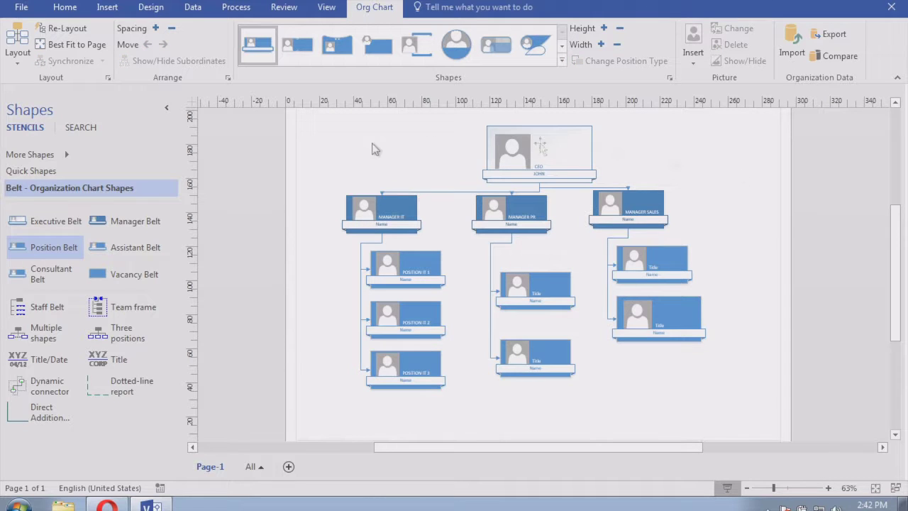
Select the whole organization chart and try the first horizontal layout on it.
click(17, 61)
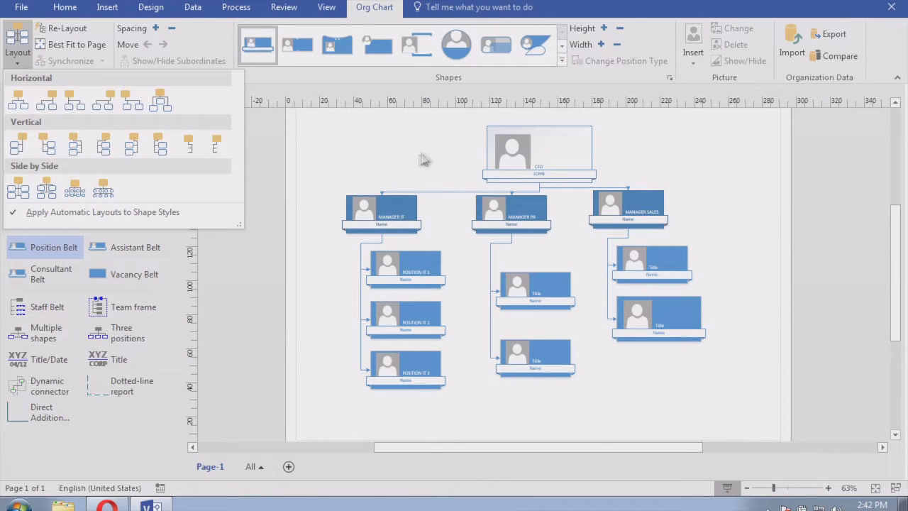
click(345, 142)
drag(318, 115, 737, 407)
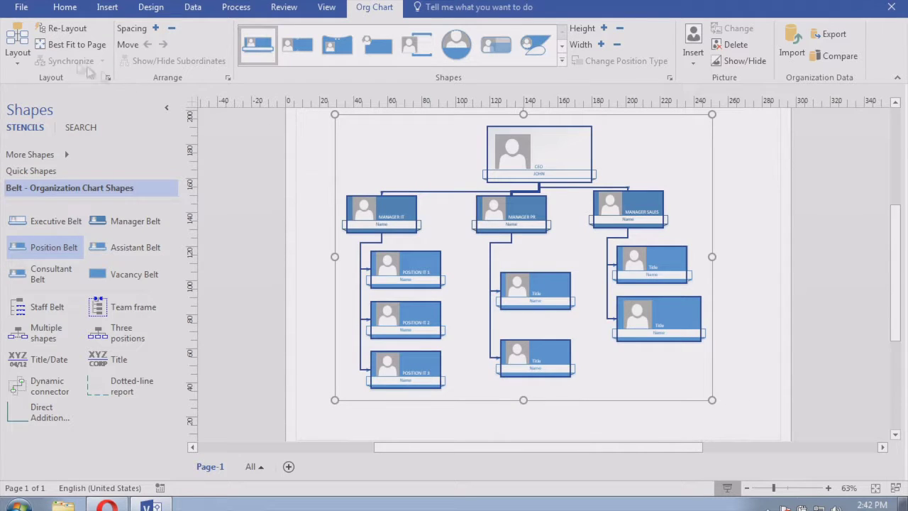
click(10, 61)
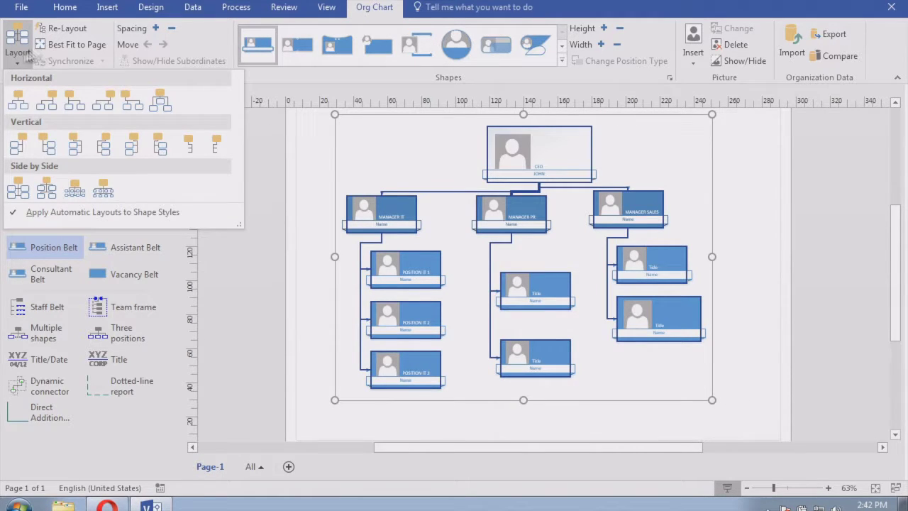
click(18, 100)
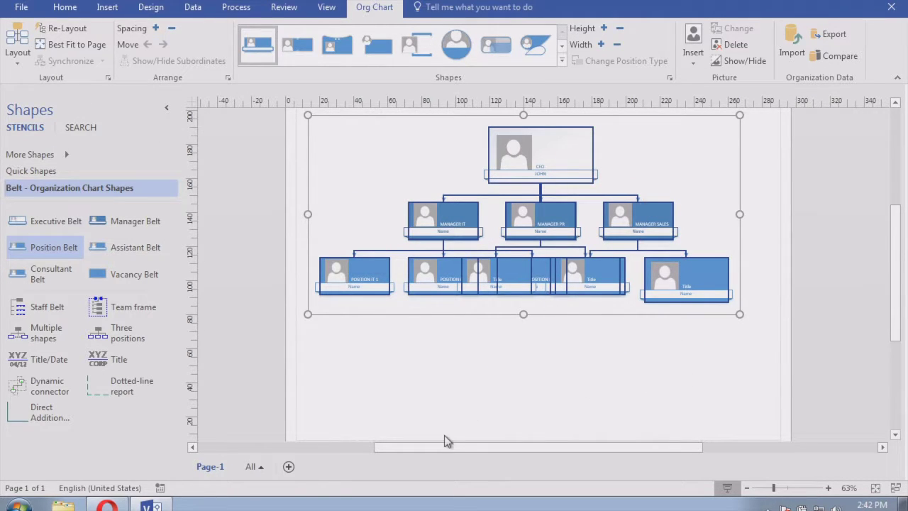
Try a side-by-side layout and vertical layouts on the selected chart, keeping its manual arrangement in the end.
click(18, 63)
click(43, 188)
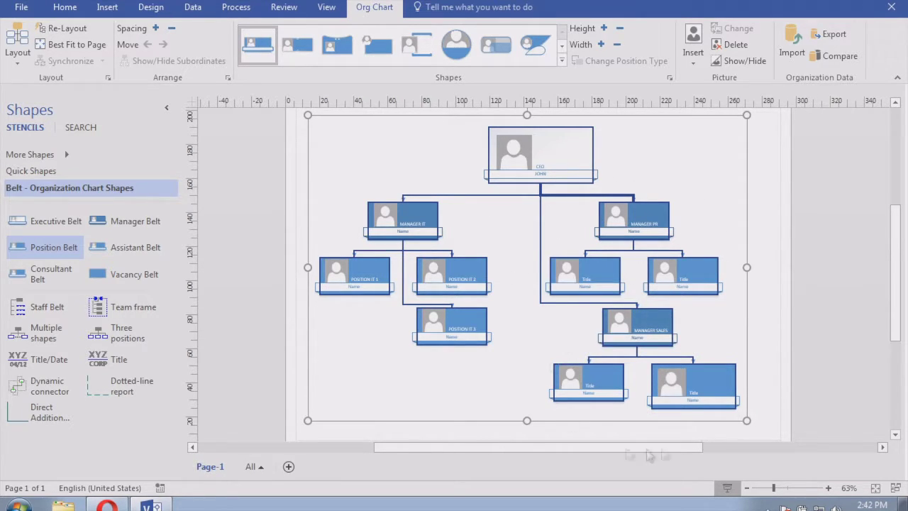
click(17, 46)
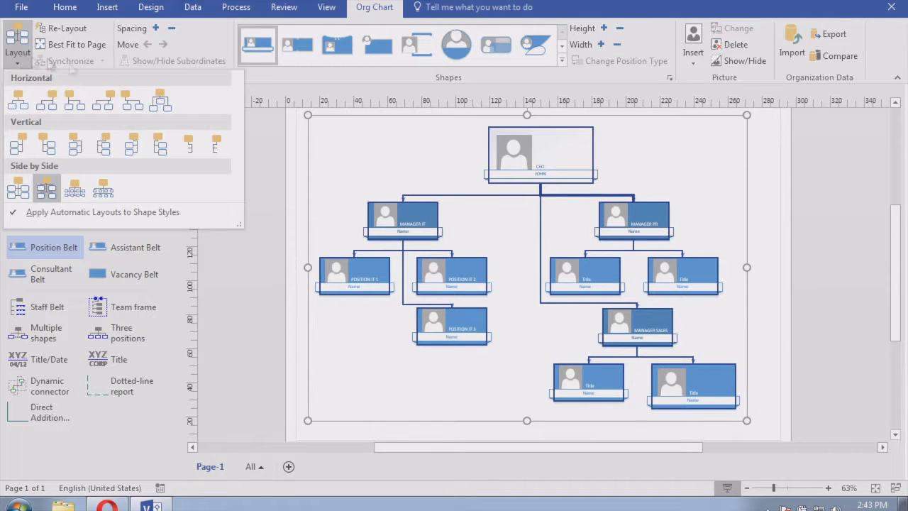
click(163, 144)
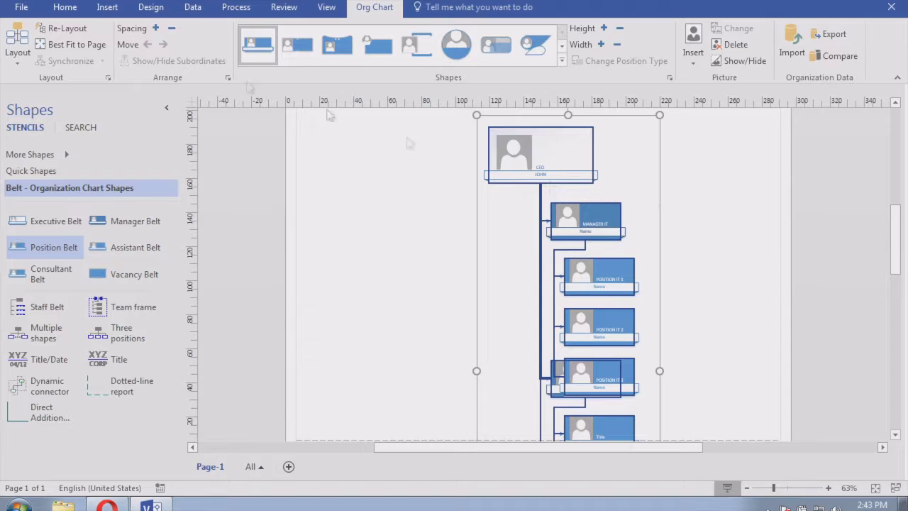
click(17, 46)
click(105, 147)
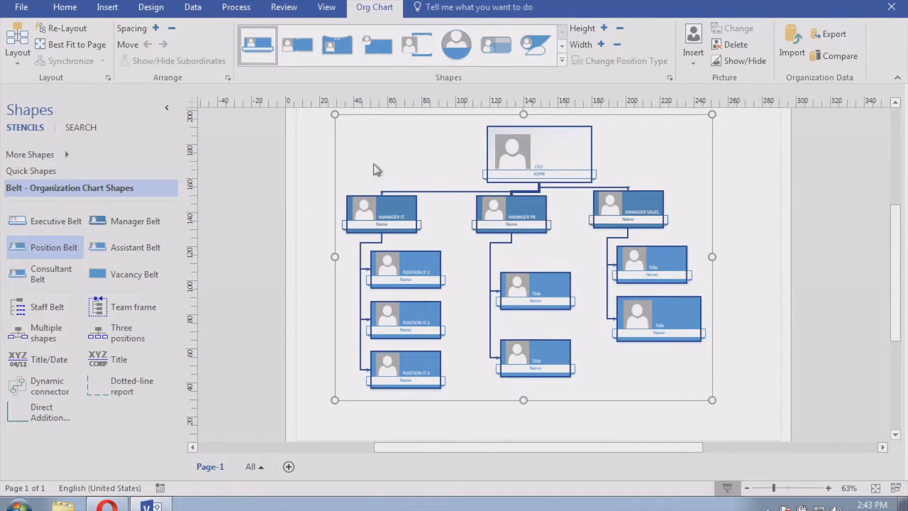
click(836, 247)
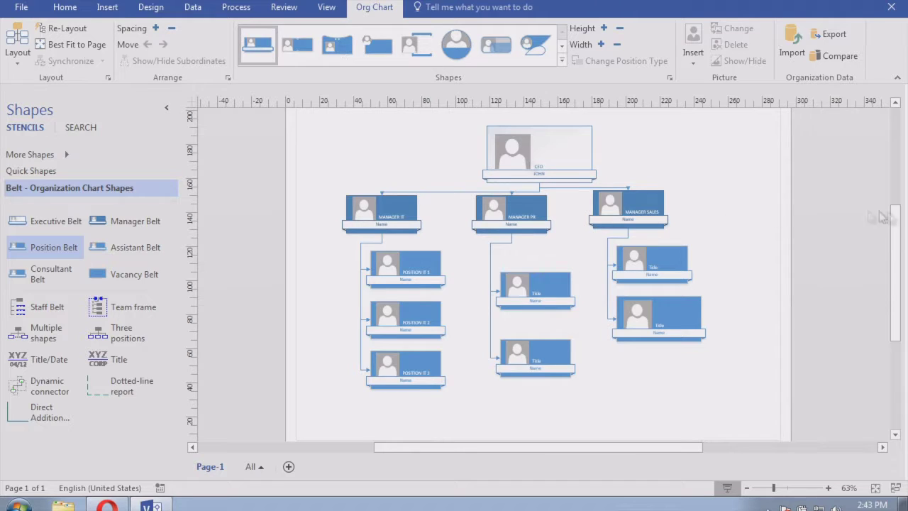
Add a Team frame around MANAGER IT and its three positions, sized about 89 mm wide and 133 mm high.
drag(895, 216, 891, 210)
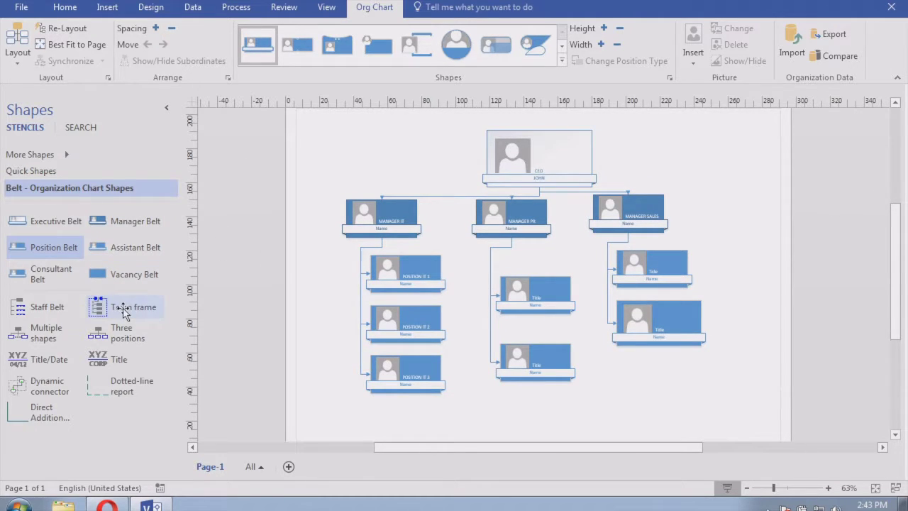
drag(128, 309, 388, 246)
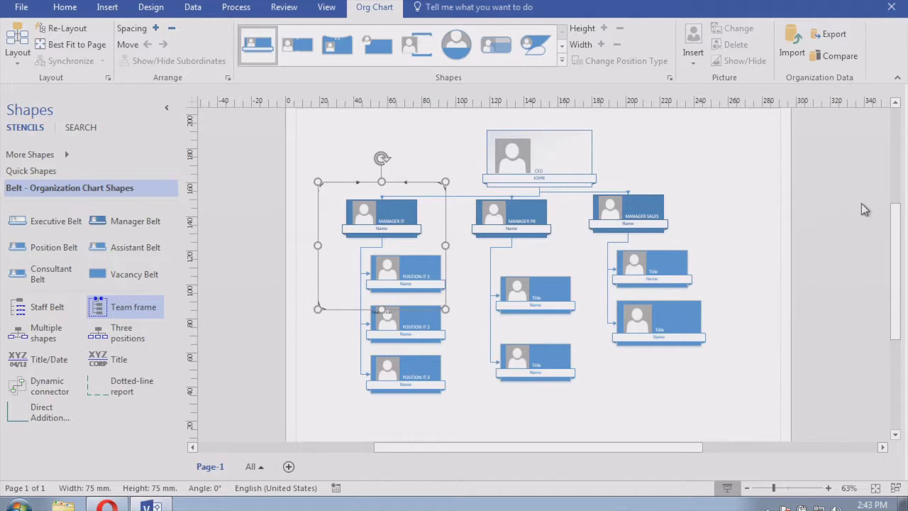
drag(896, 216, 903, 231)
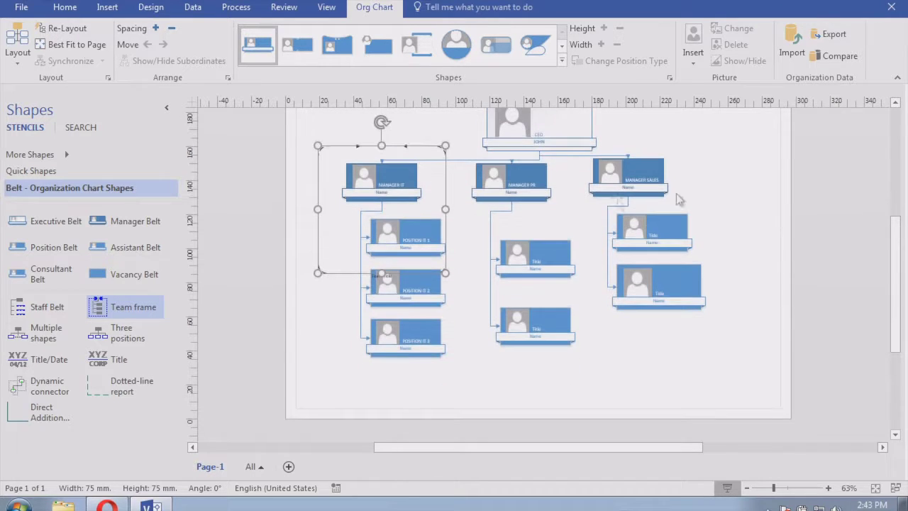
drag(380, 274, 400, 374)
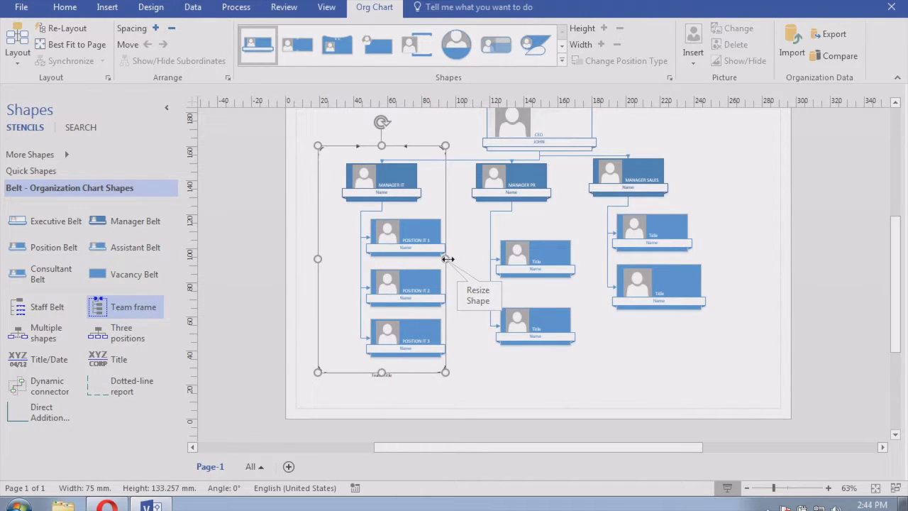
drag(447, 259, 471, 249)
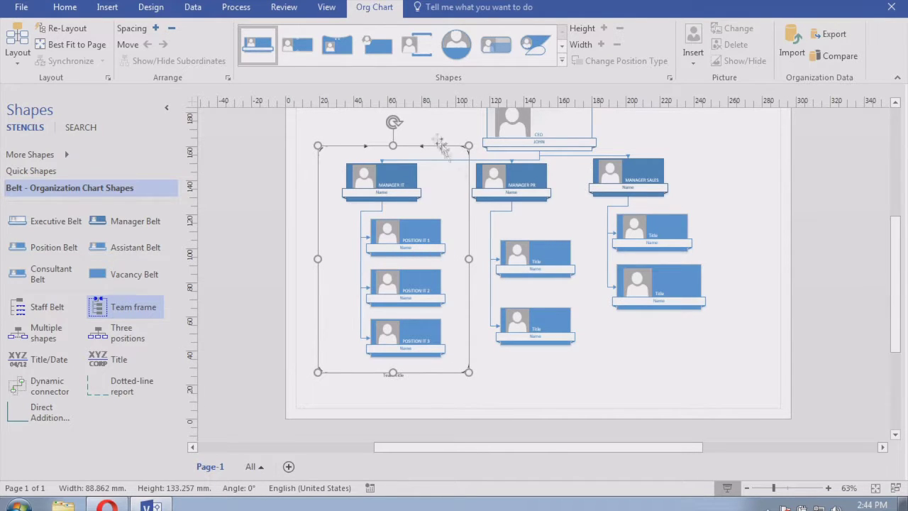
Try rotating the team frame around the IT group slightly.
mouse_move(393, 122)
mouse_down()
mouse_move(367, 135)
mouse_move(396, 122)
mouse_up()
click(306, 137)
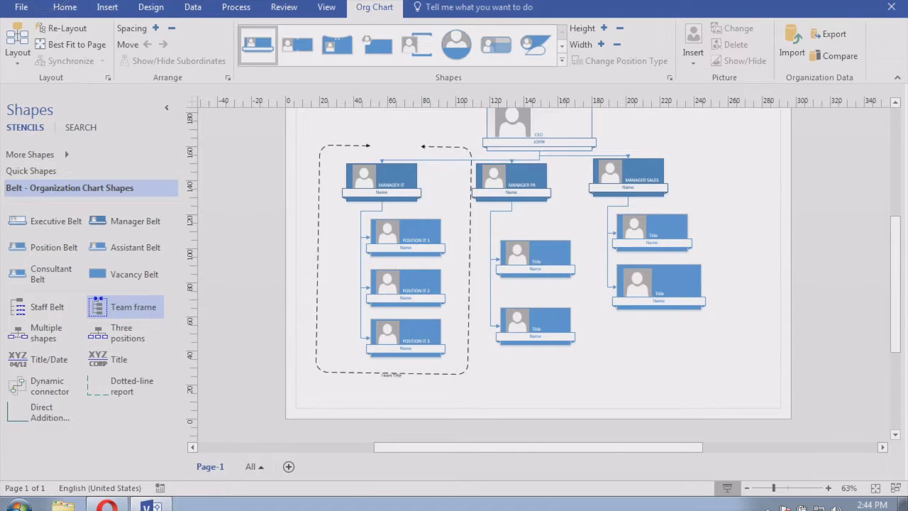
click(369, 148)
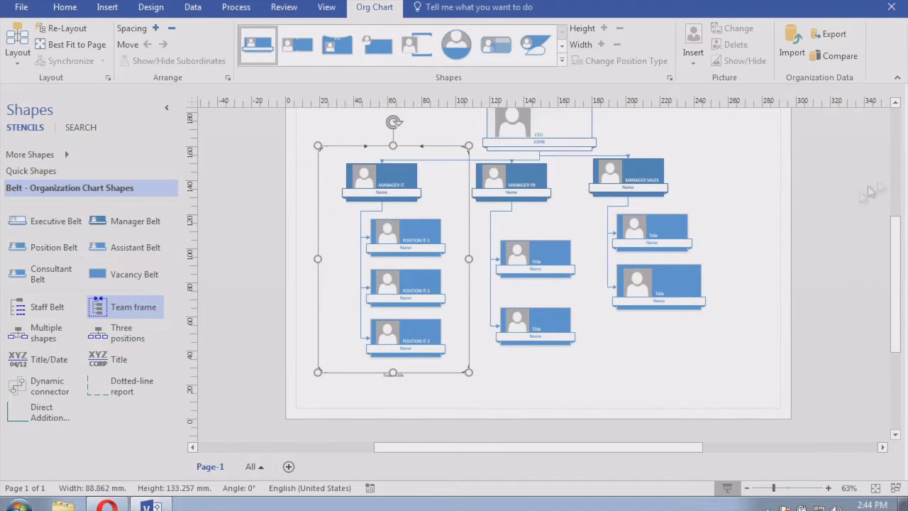
key(Escape)
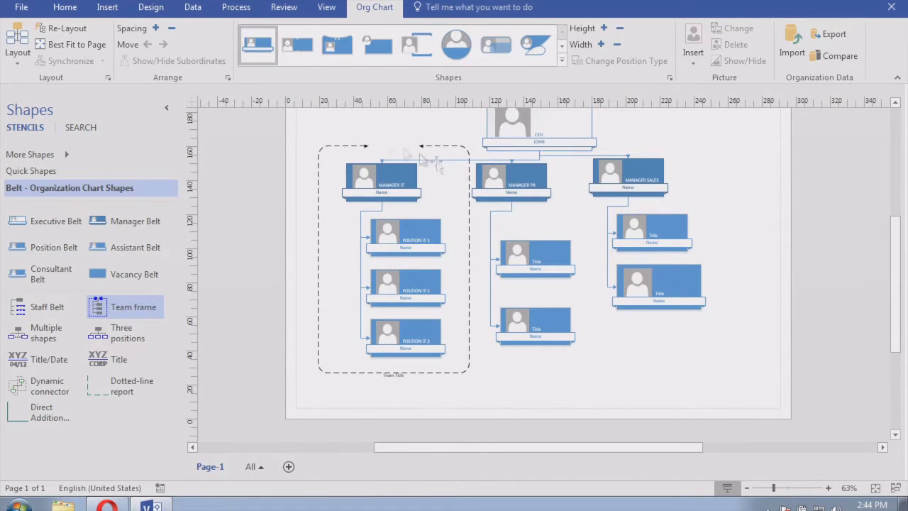
Title the team frame around the IT group IT DEPT.
click(392, 373)
scroll(392, 376, up, 3)
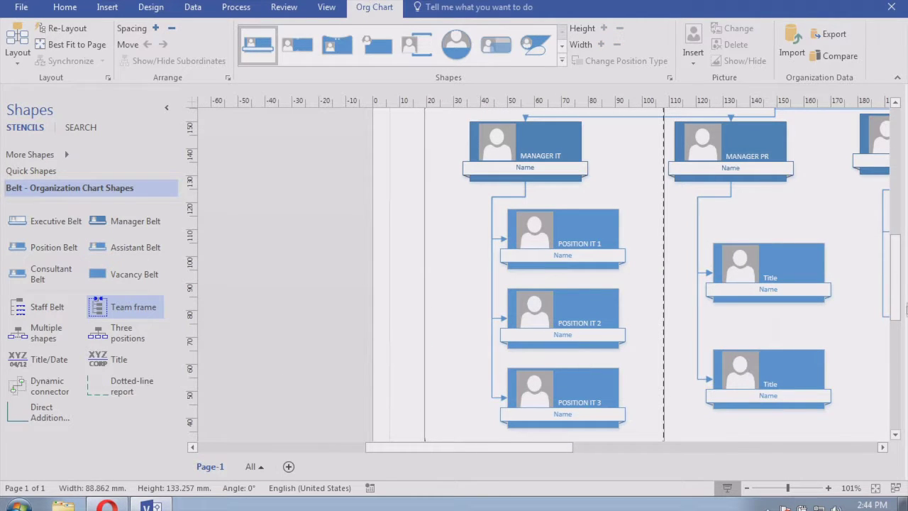
scroll(896, 291, down, 3)
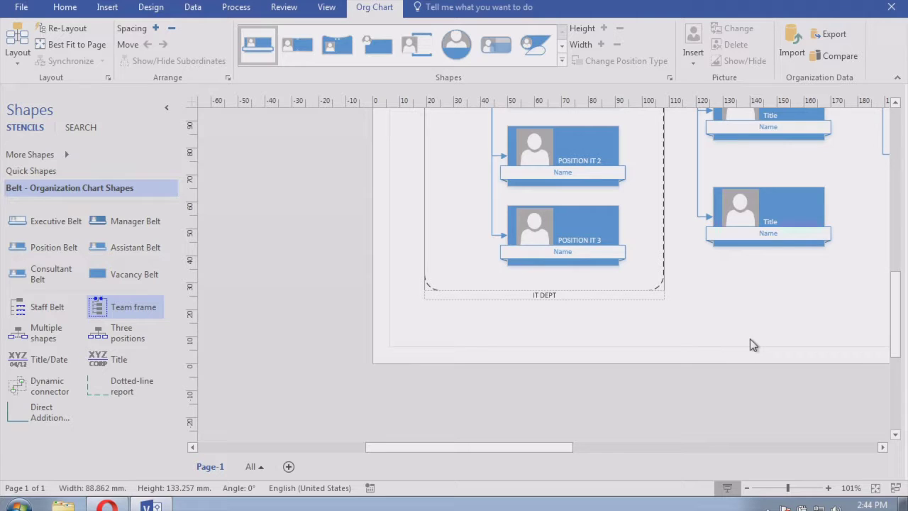
scroll(738, 343, down, 3)
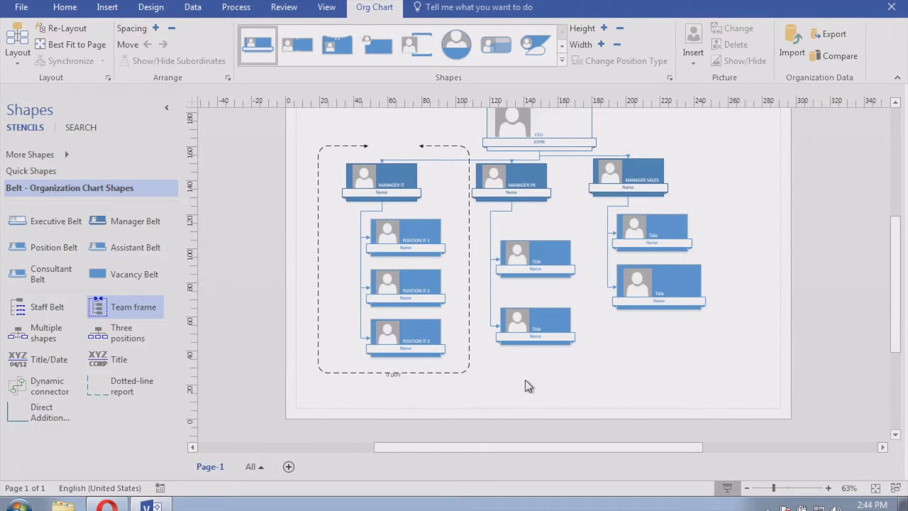
Review the organization chart in presentation mode.
drag(897, 260, 894, 247)
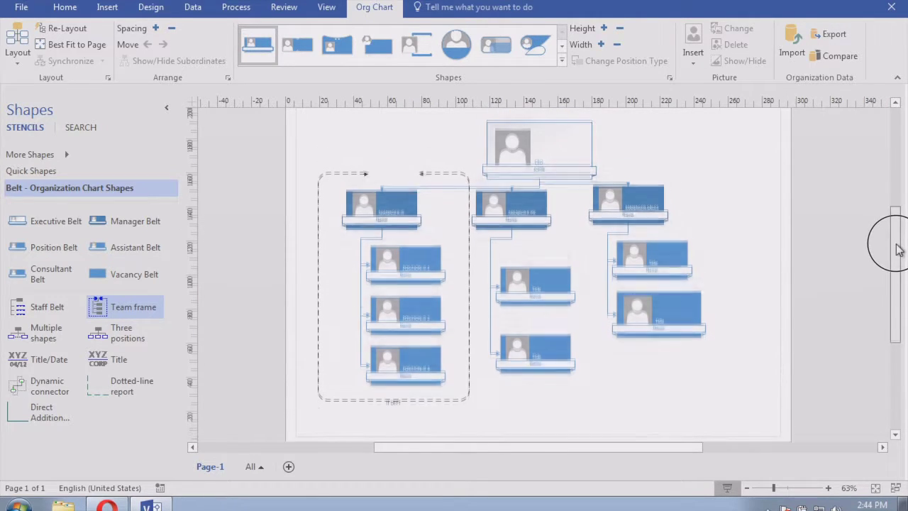
click(728, 488)
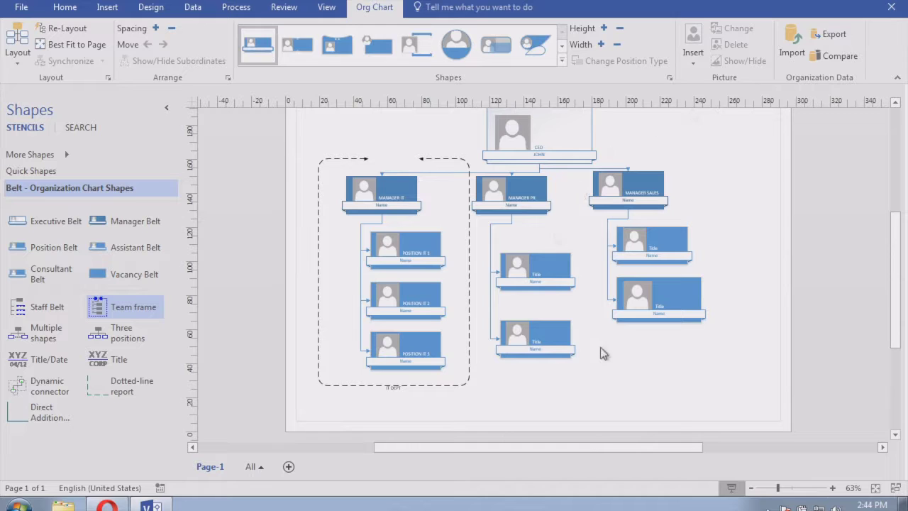
drag(896, 281, 895, 253)
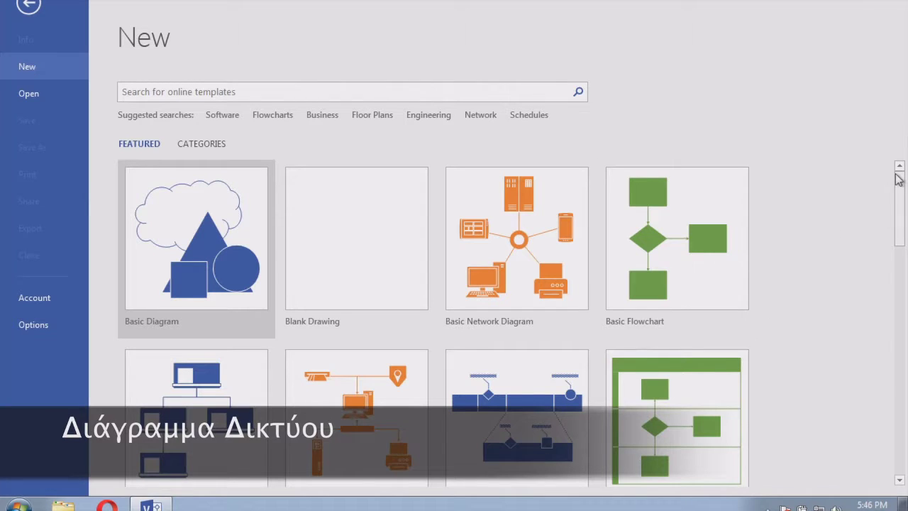
Create a new drawing from the Basic Network Diagram template with Metric Units.
mouse_move(903, 184)
mouse_down()
mouse_move(898, 402)
mouse_move(905, 308)
mouse_move(892, 193)
mouse_move(901, 181)
mouse_up()
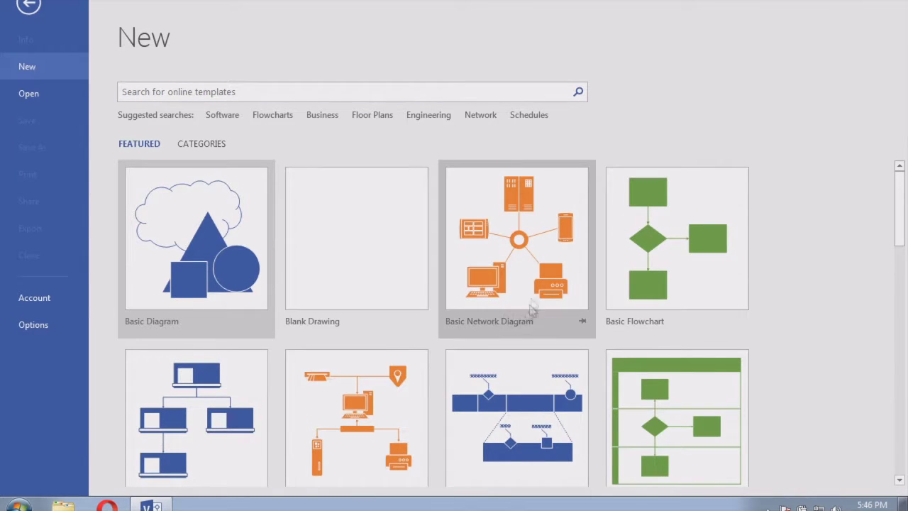
click(519, 253)
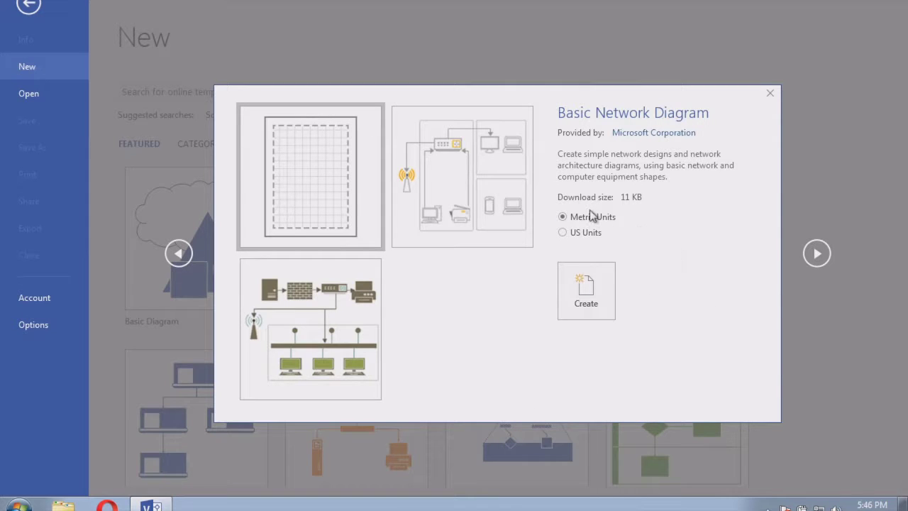
click(587, 298)
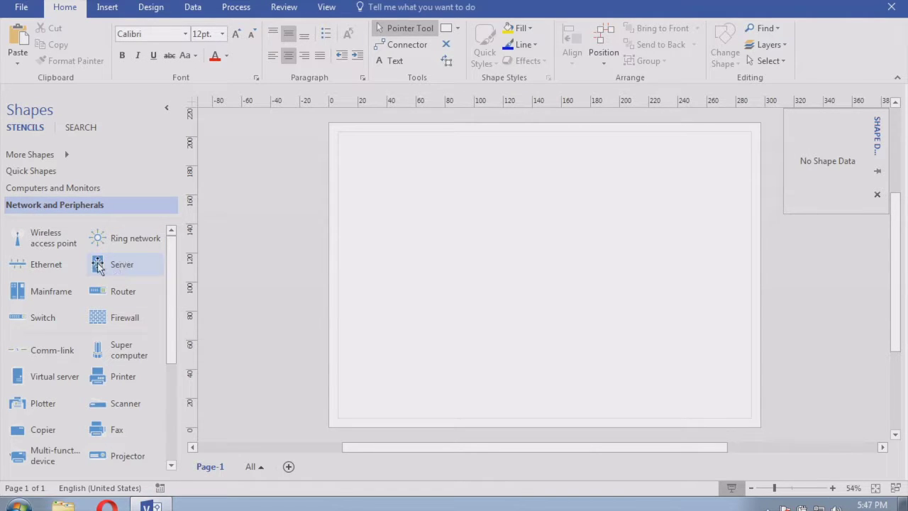
Place three Server shapes from the Network and Peripherals stencil in a vertical column along the page's left side.
mouse_move(99, 264)
mouse_down()
mouse_move(377, 211)
mouse_move(355, 192)
mouse_move(393, 156)
mouse_move(378, 165)
mouse_move(375, 195)
mouse_up()
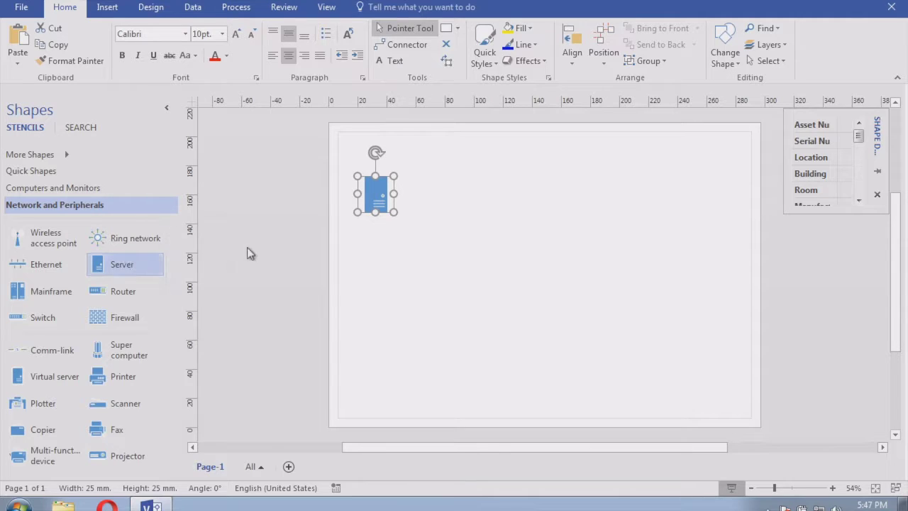
click(122, 268)
drag(122, 268, 372, 254)
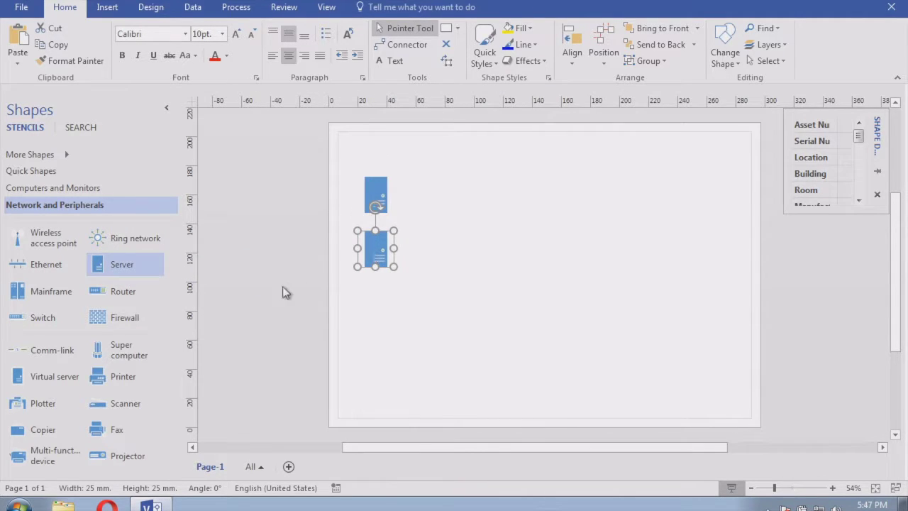
drag(118, 264, 375, 362)
click(458, 287)
Shift the three servers vertically within their column so the gaps between them are even.
click(381, 248)
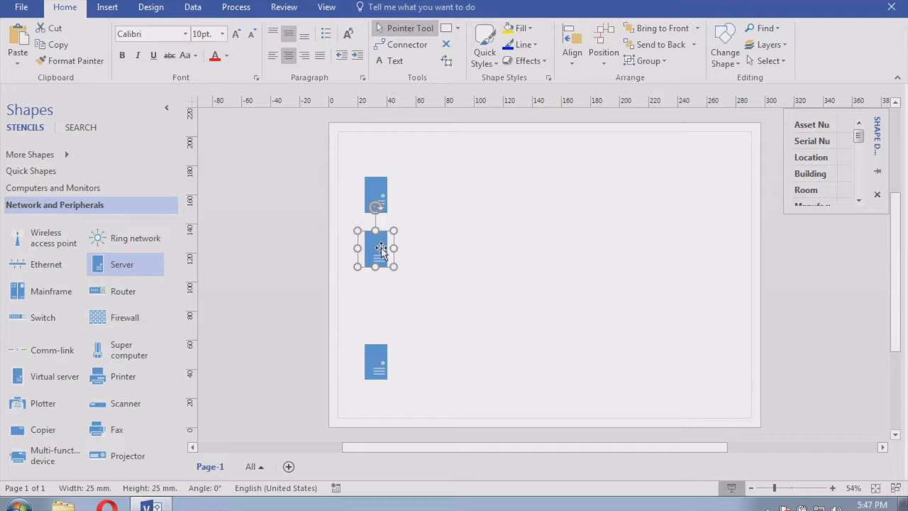
drag(376, 245, 377, 275)
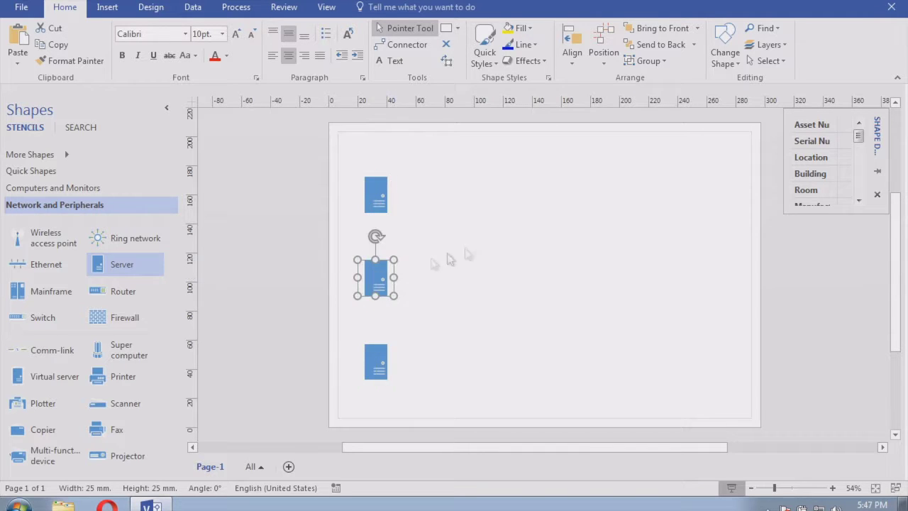
click(430, 224)
drag(374, 194, 374, 206)
click(456, 256)
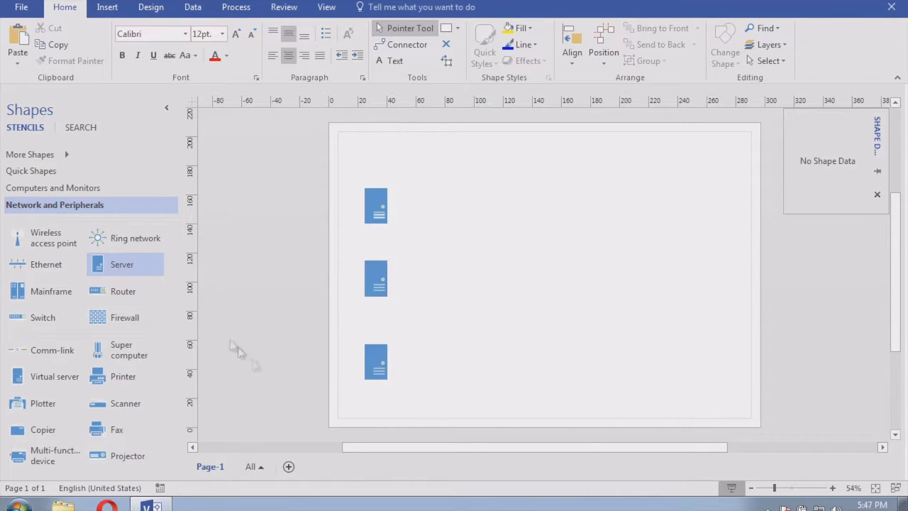
drag(381, 354, 381, 343)
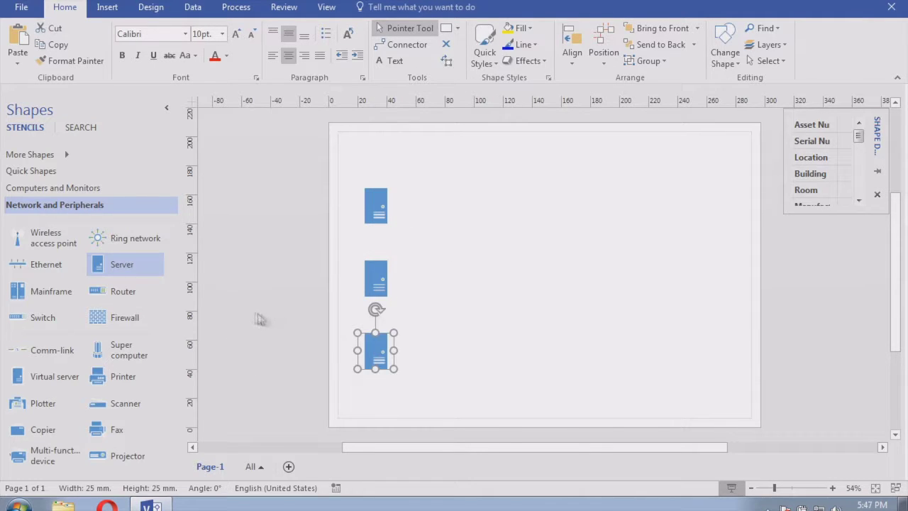
click(210, 313)
Place a Switch shape on the page to the right of the middle server, aligned with it.
drag(42, 317, 466, 283)
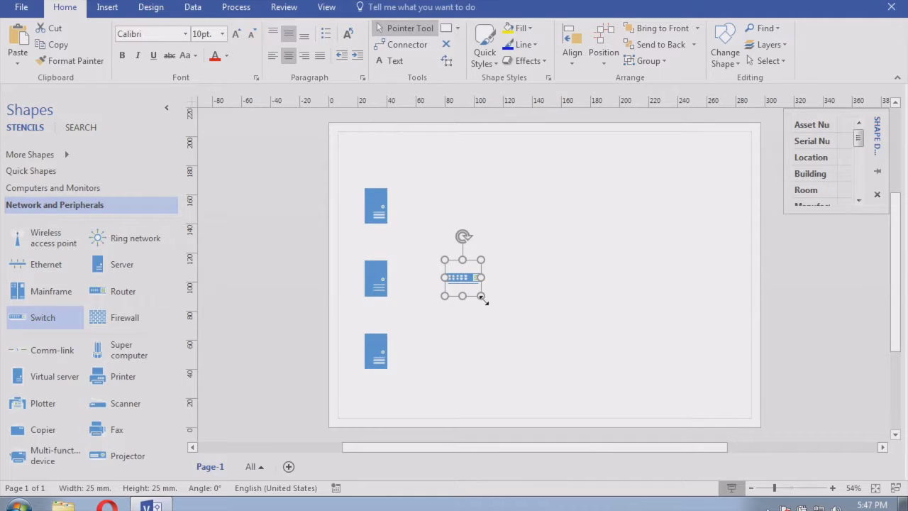
click(259, 292)
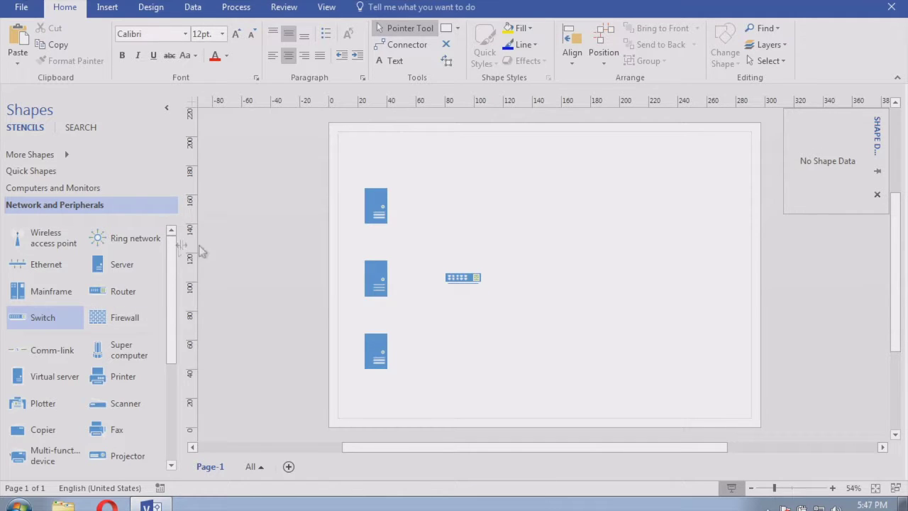
click(455, 279)
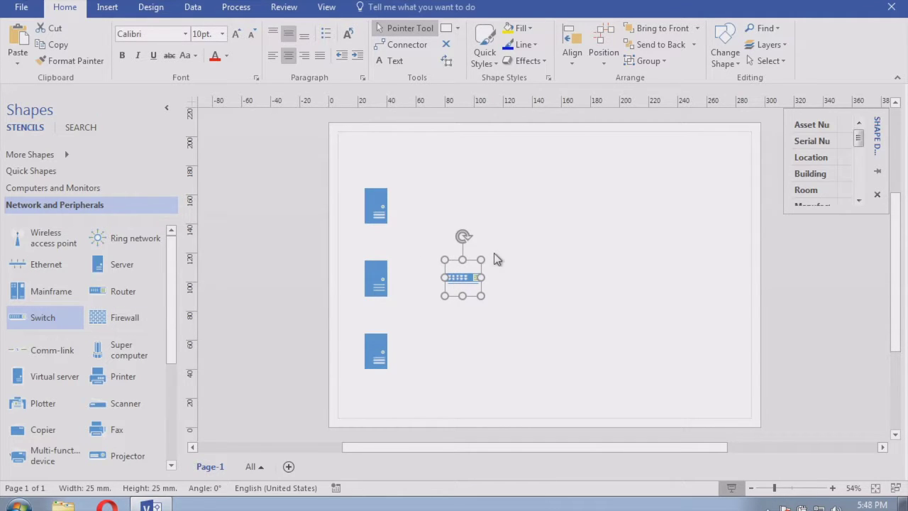
click(534, 234)
Add a Router above the switch and a Wireless access point to the right of the router, level with the upper server.
drag(108, 292, 459, 200)
click(588, 205)
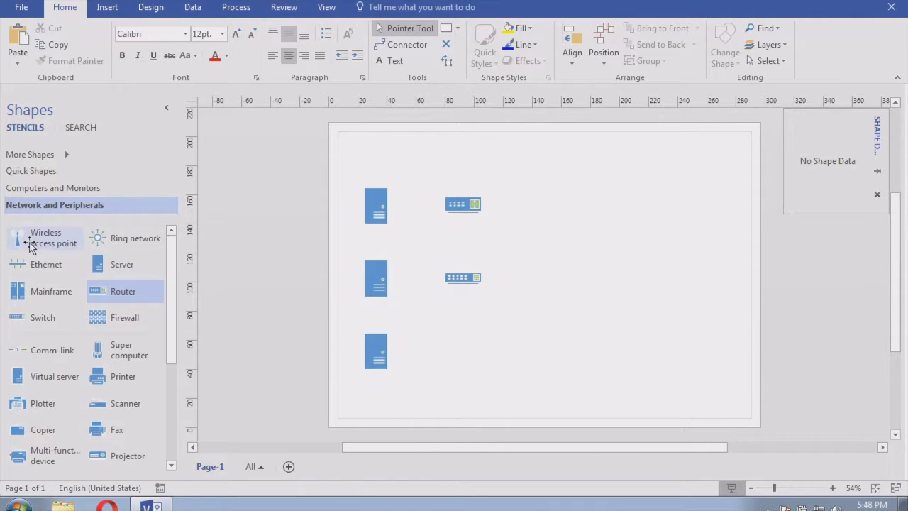
drag(49, 241, 569, 214)
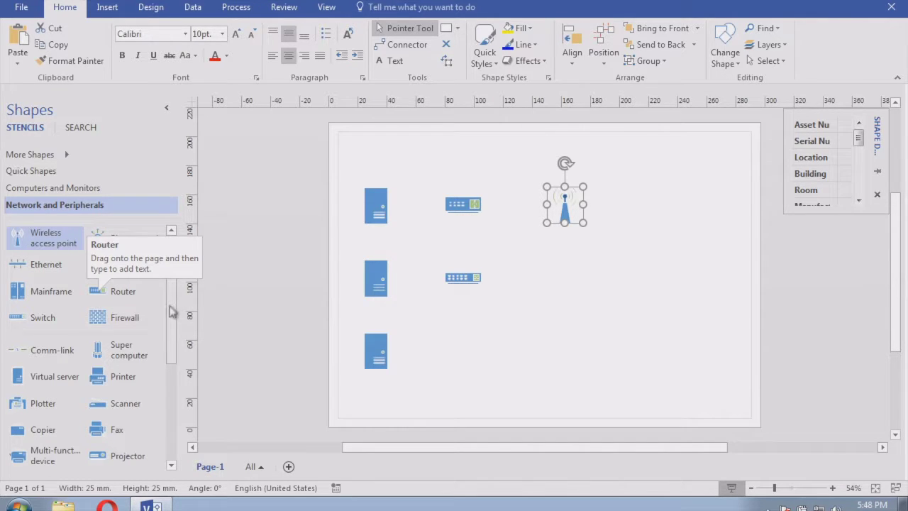
Stack three PC shapes from the Computers and Monitors stencil in a column to the right of the wireless access point.
drag(171, 314, 181, 422)
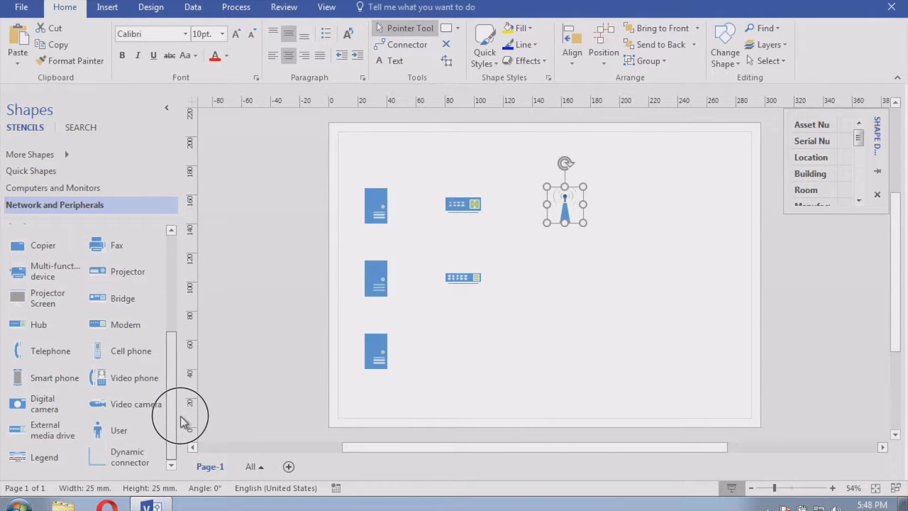
drag(181, 422, 173, 237)
click(97, 189)
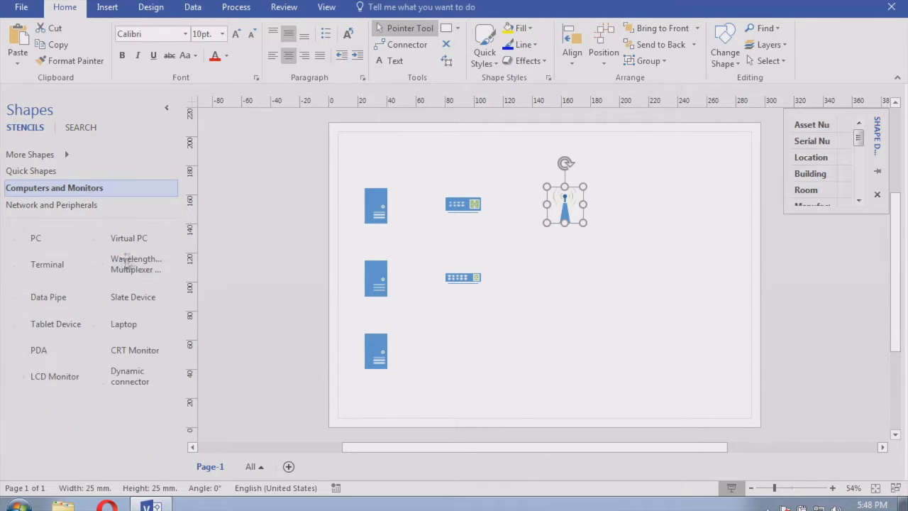
drag(18, 236, 665, 206)
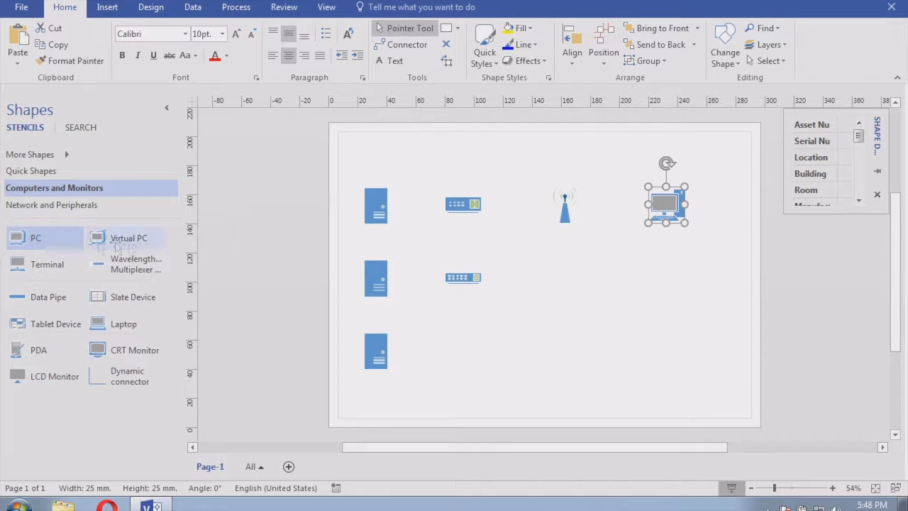
drag(18, 239, 667, 259)
drag(38, 241, 674, 319)
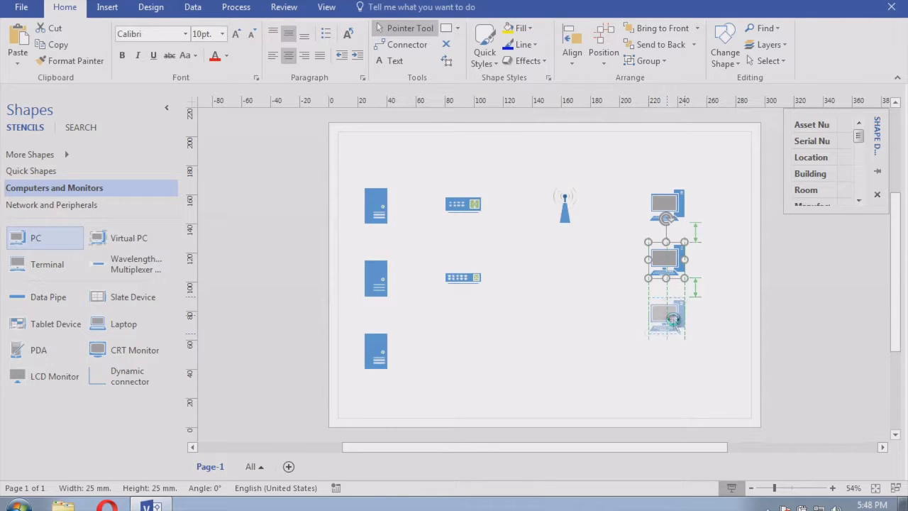
click(571, 395)
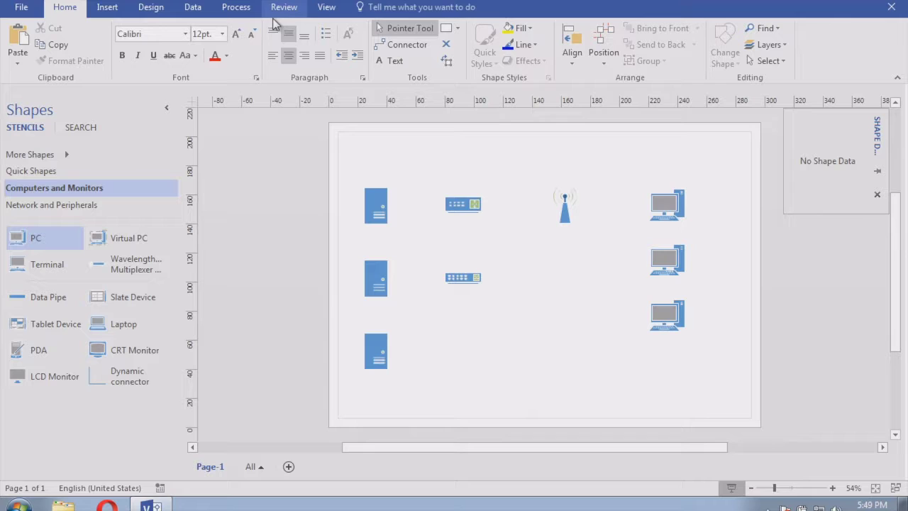
click(408, 47)
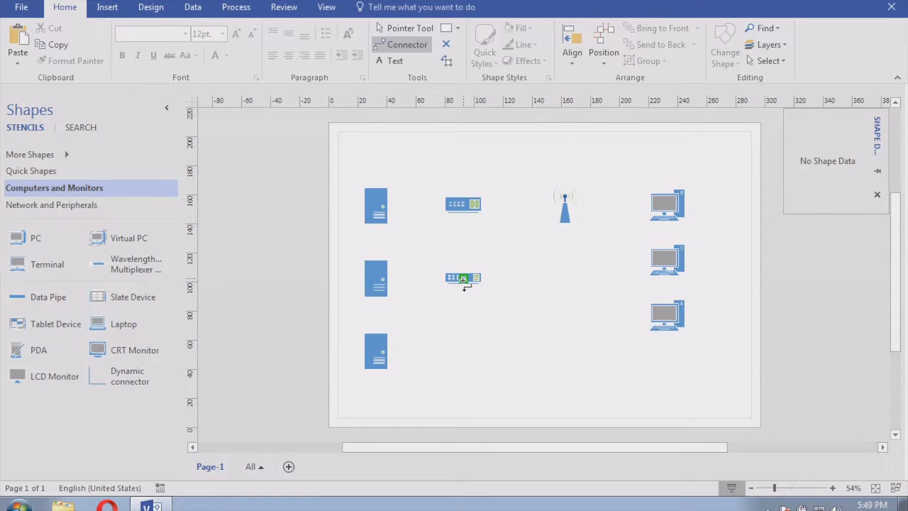
mouse_move(464, 278)
mouse_down()
mouse_move(405, 276)
mouse_move(461, 280)
mouse_up()
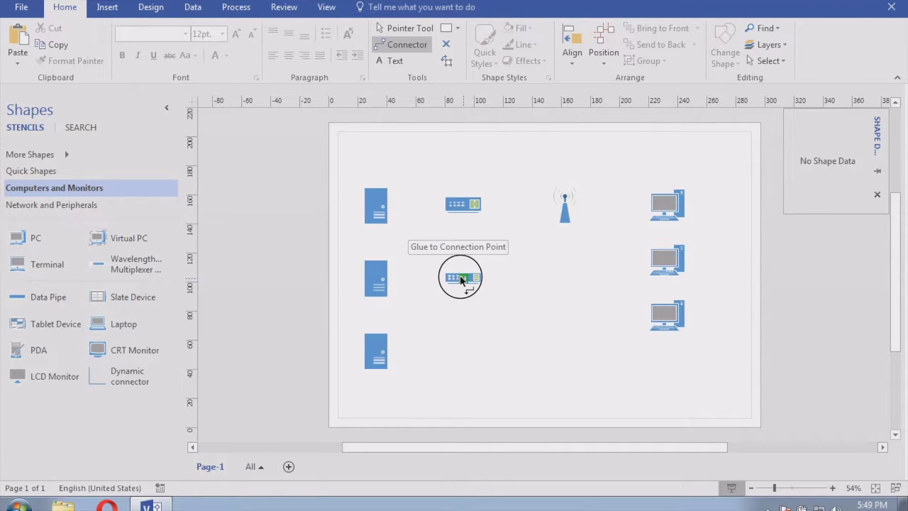
drag(461, 281, 461, 280)
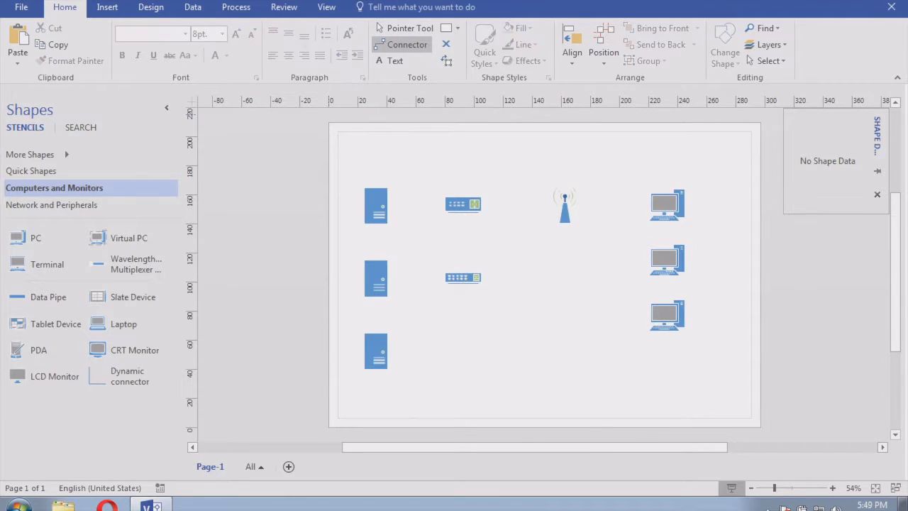
click(409, 30)
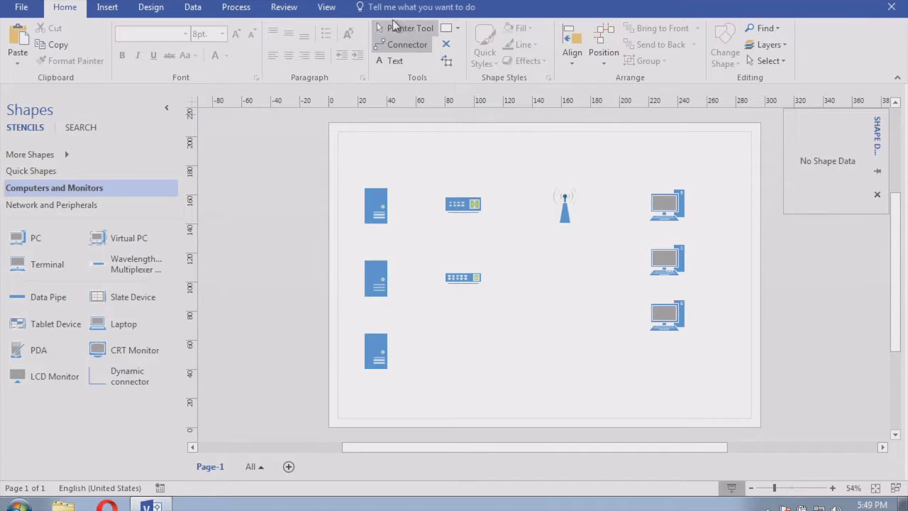
Connect the switch to the middle server with a connector glued to their centre connection points.
click(381, 44)
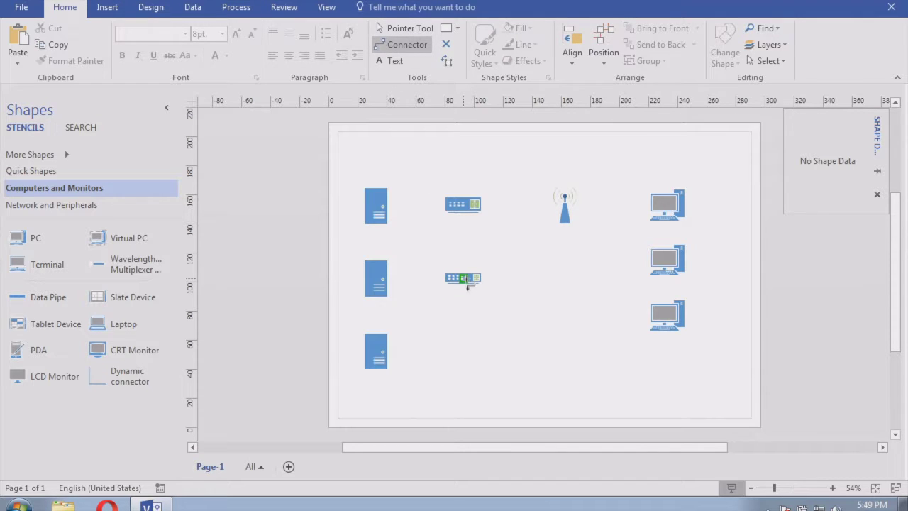
click(465, 279)
drag(465, 281, 375, 279)
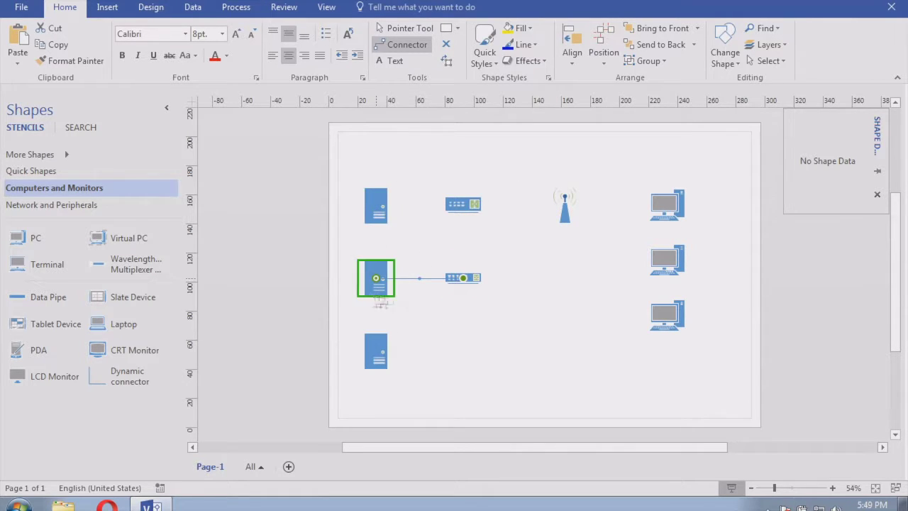
drag(417, 275, 376, 278)
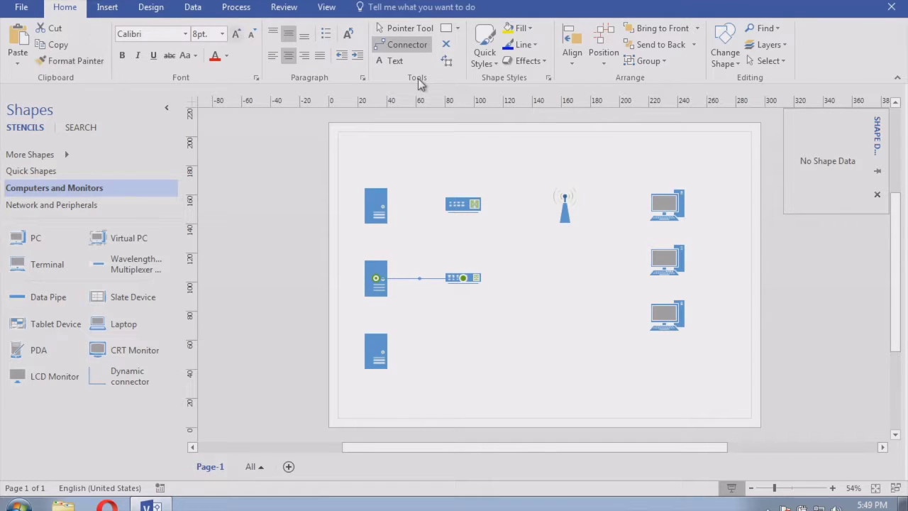
Test the glued connector by moving the switch away from the middle server and returning it to its original position.
click(410, 29)
drag(472, 279, 512, 315)
click(520, 440)
click(515, 315)
click(502, 297)
drag(501, 298, 472, 279)
click(555, 374)
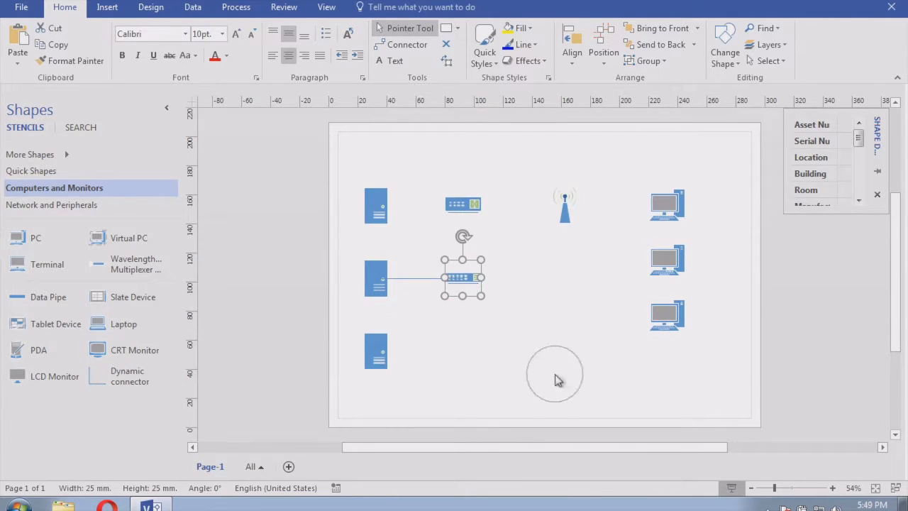
Connect the upper server, lower server, router and wireless access point to the switch using connectors.
click(401, 44)
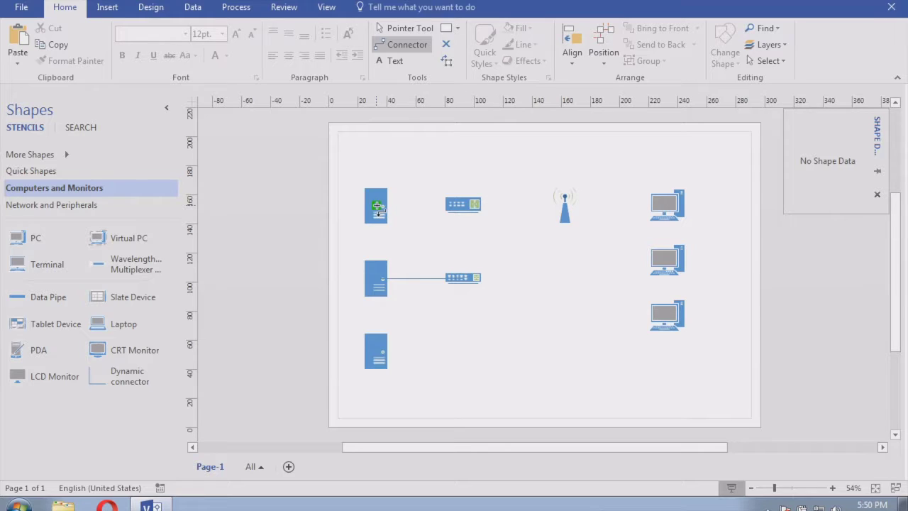
drag(467, 280, 377, 206)
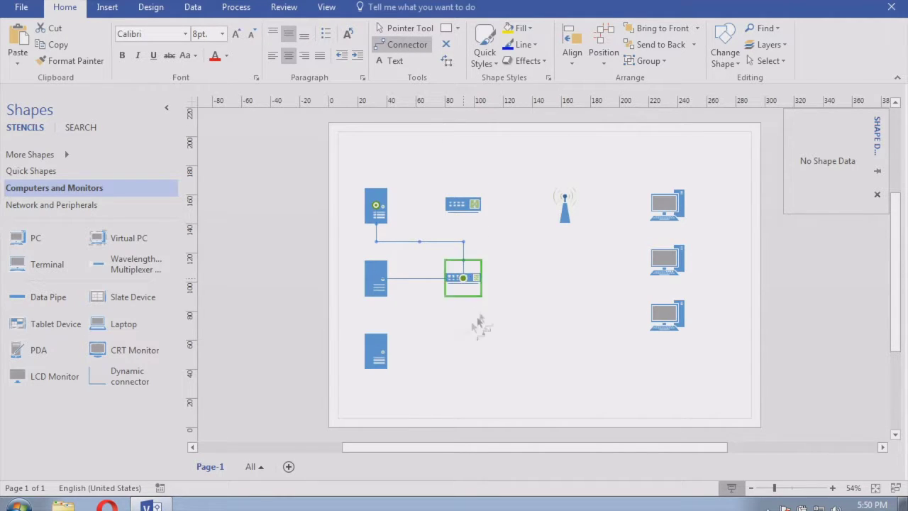
drag(377, 352, 465, 280)
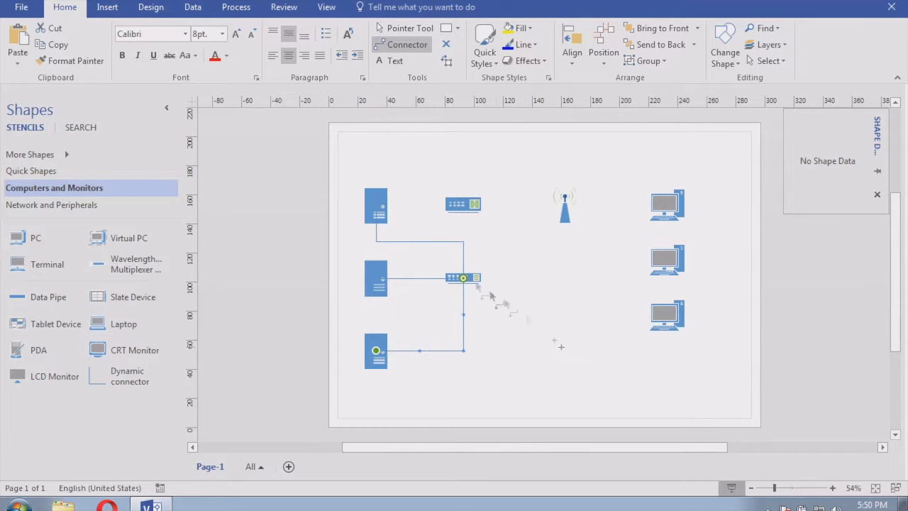
click(240, 260)
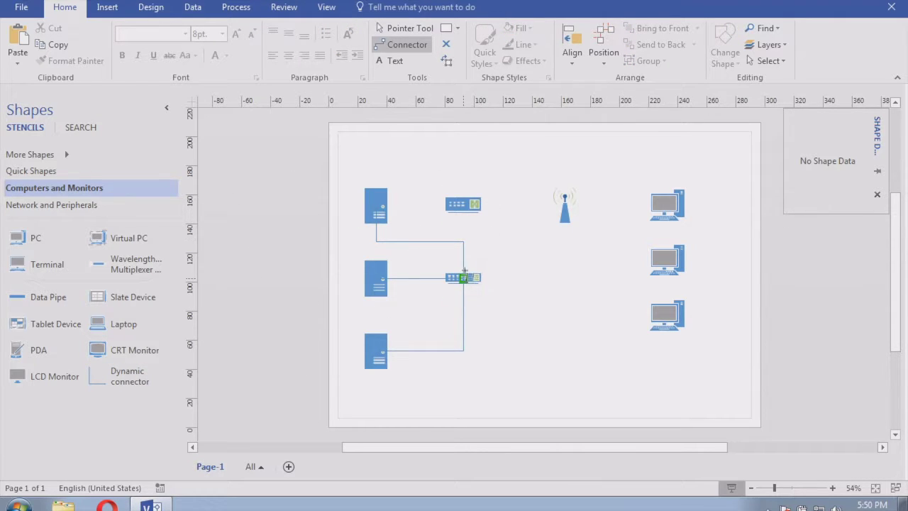
drag(463, 278, 465, 205)
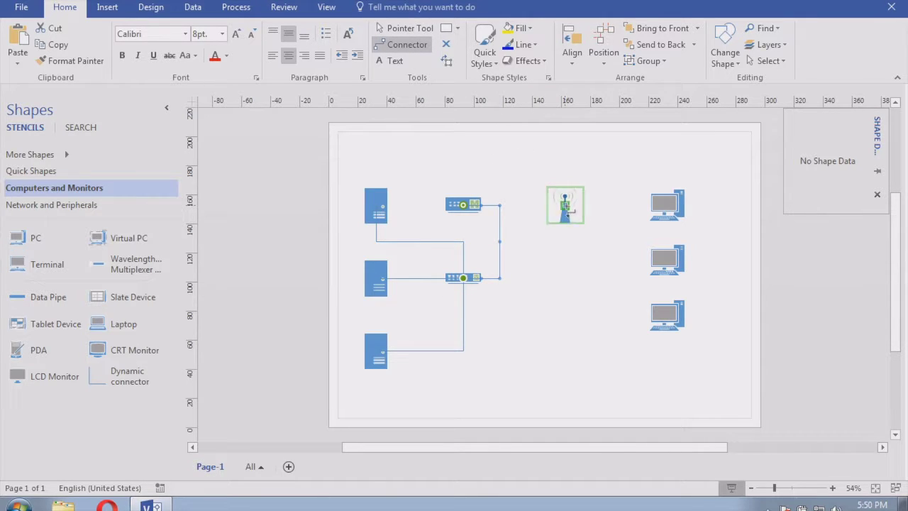
drag(565, 205, 466, 278)
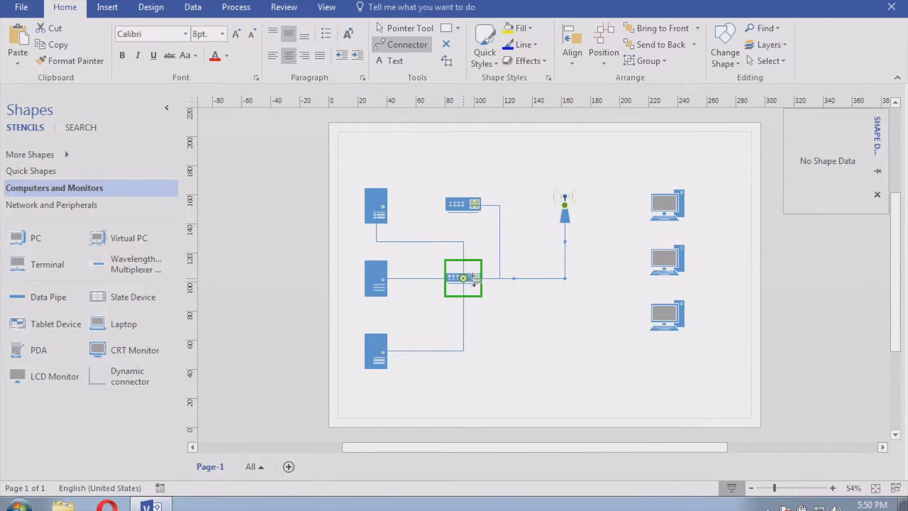
Add a Ring network shape right of the wireless access point and spread the three PCs around it.
click(68, 205)
drag(116, 239, 650, 367)
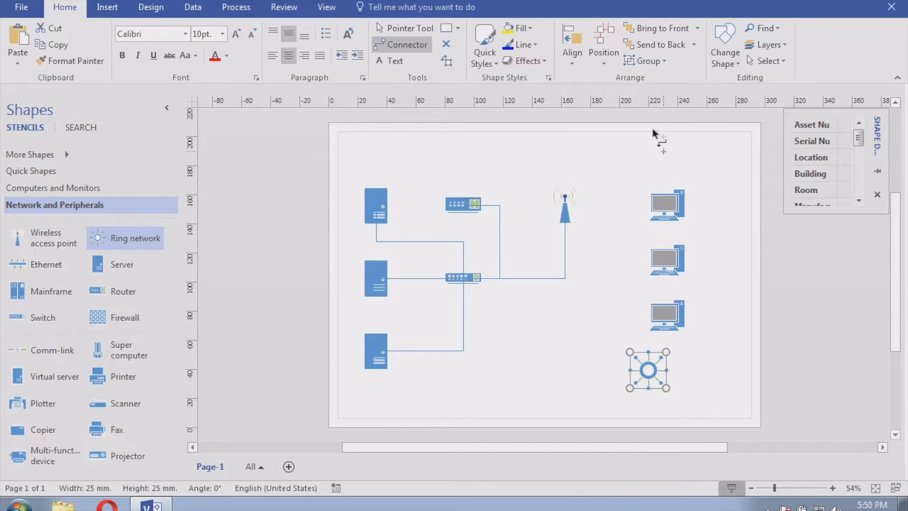
click(401, 28)
drag(676, 204, 746, 349)
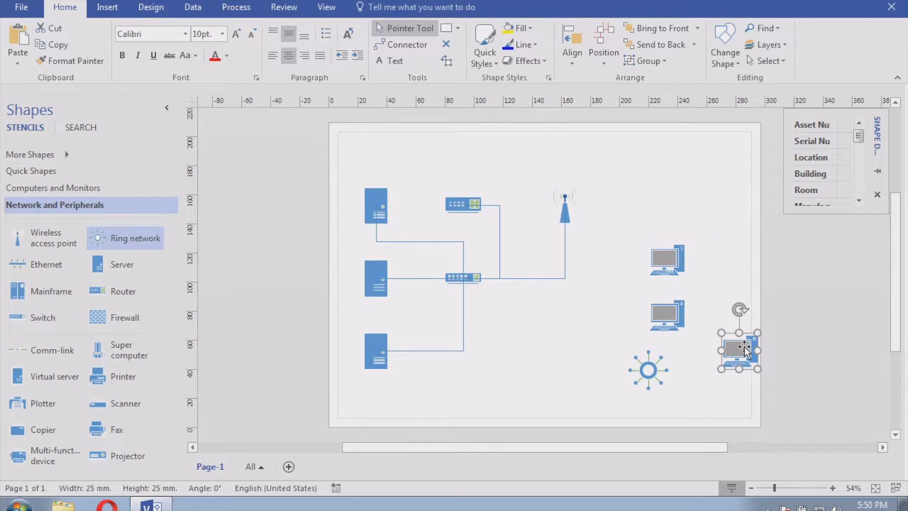
drag(669, 254, 741, 255)
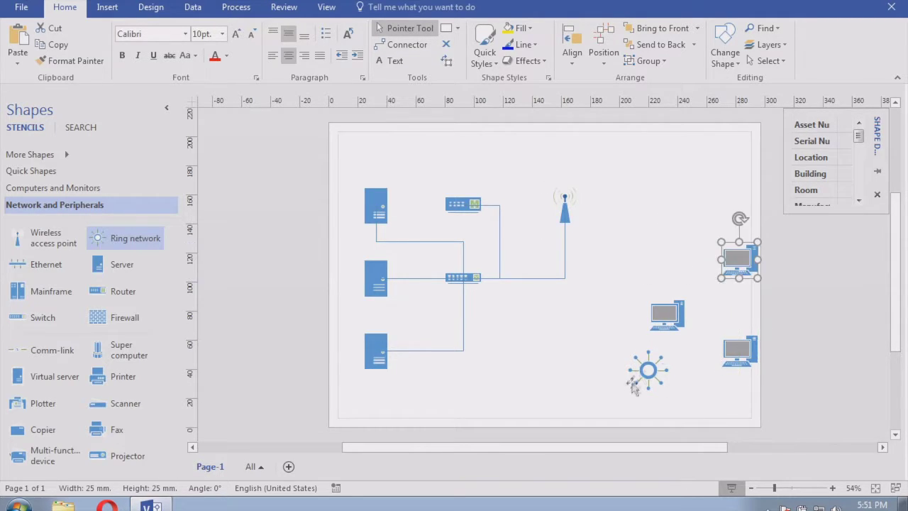
drag(648, 370, 668, 233)
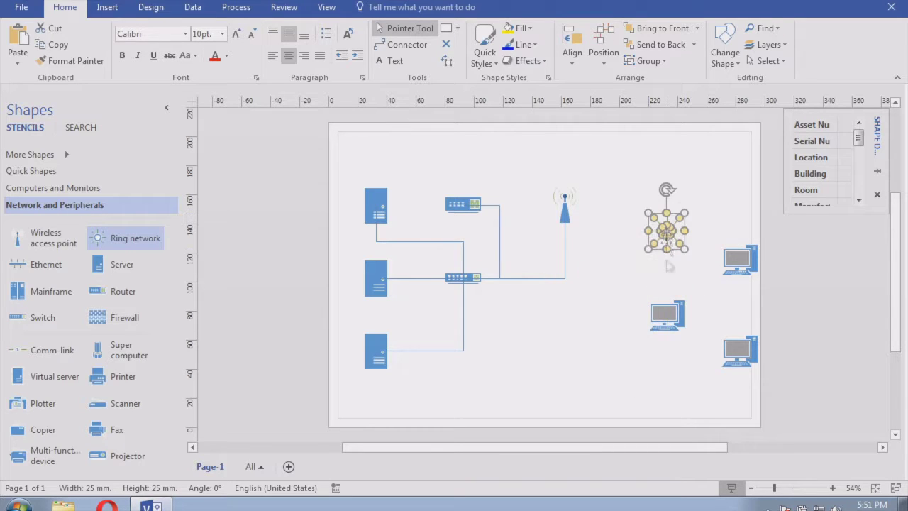
drag(674, 311, 628, 148)
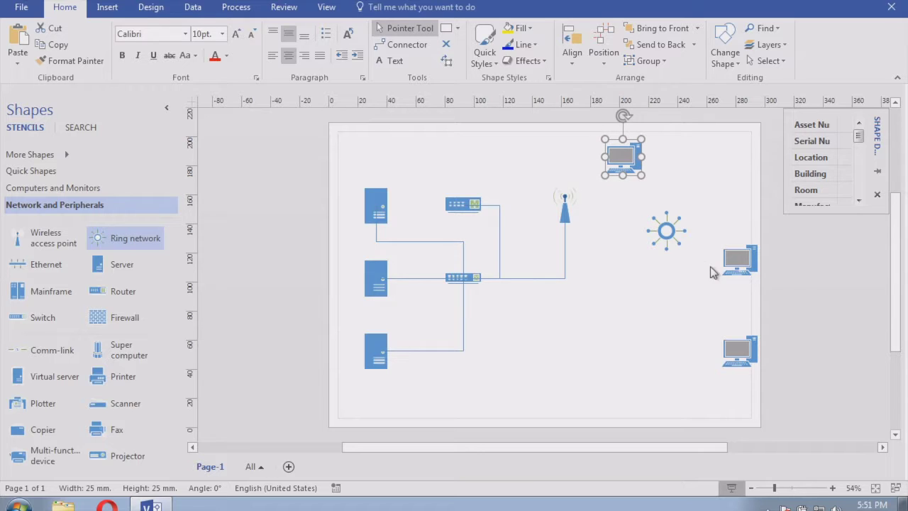
Line up the three PCs in a row above the ring network and connect each PC to it with a connector.
drag(736, 261, 677, 158)
drag(740, 349, 740, 150)
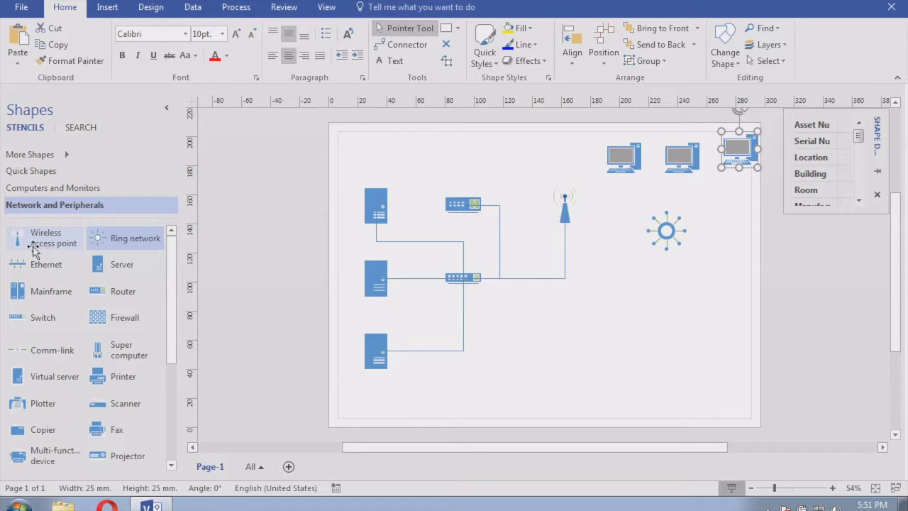
click(393, 46)
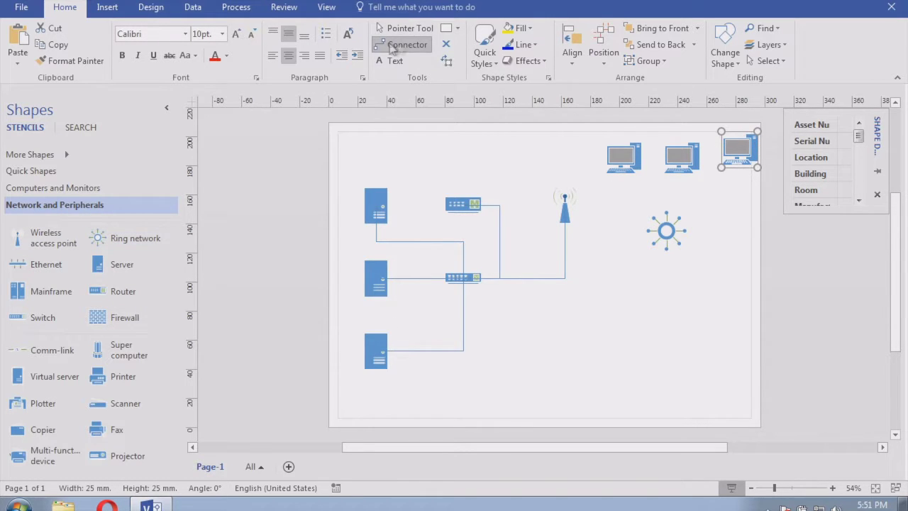
drag(624, 159, 655, 223)
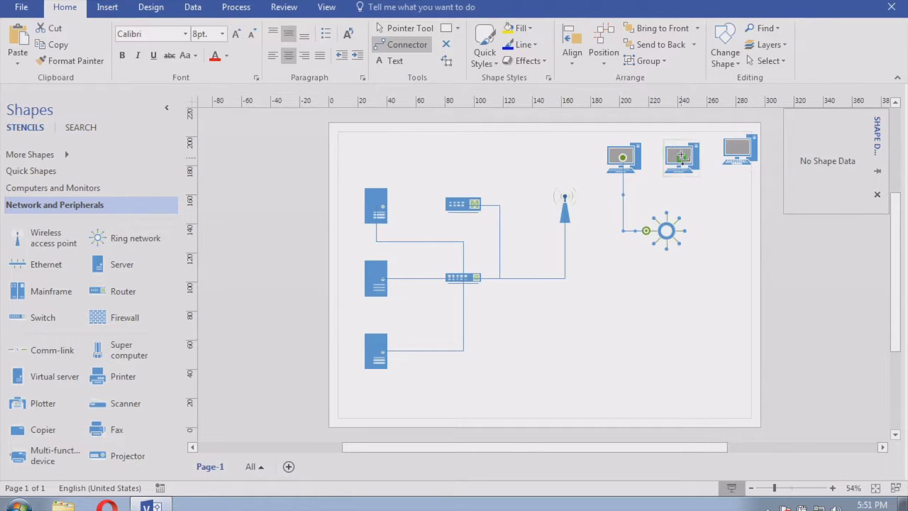
drag(680, 157, 667, 231)
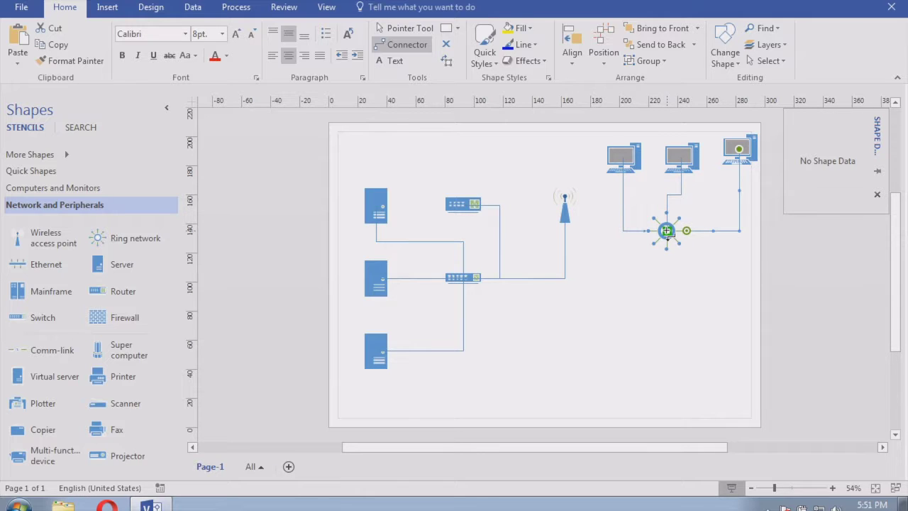
Move the ring network lower so it sits directly below the middle PC.
click(401, 29)
drag(666, 234, 675, 254)
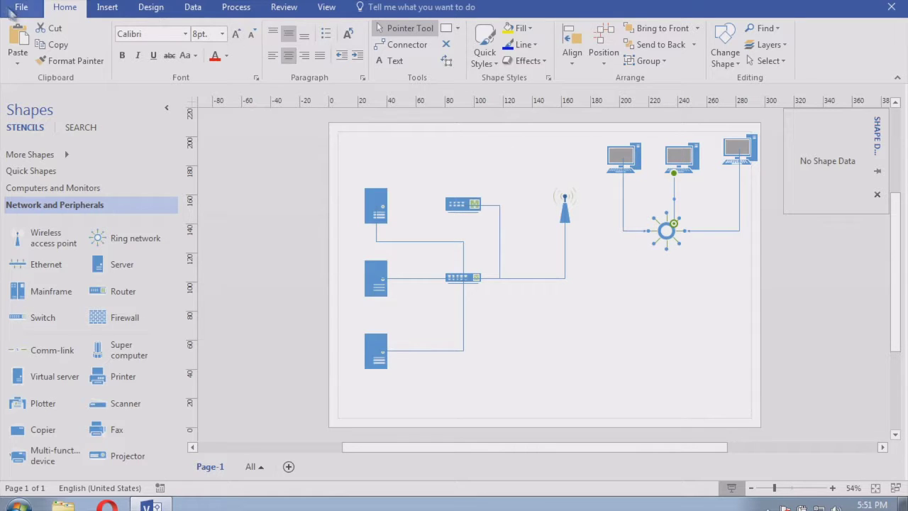
click(671, 246)
drag(674, 244, 675, 304)
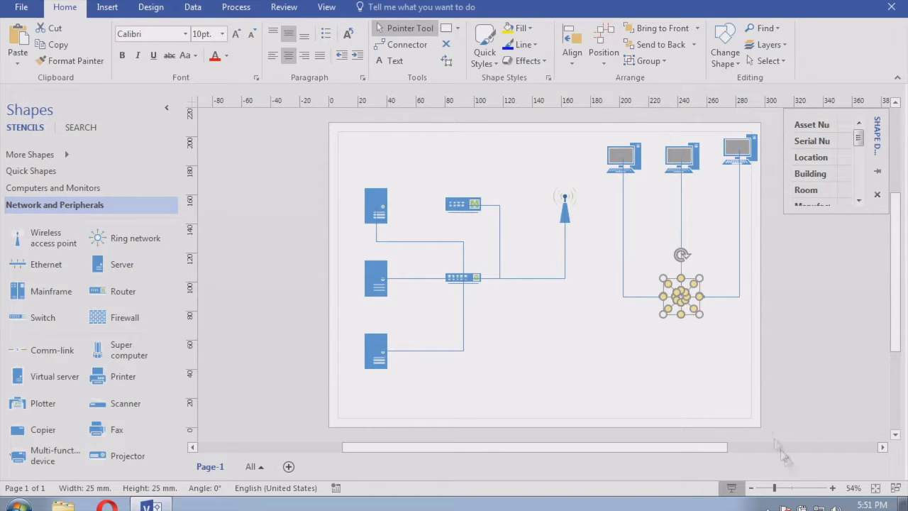
click(625, 416)
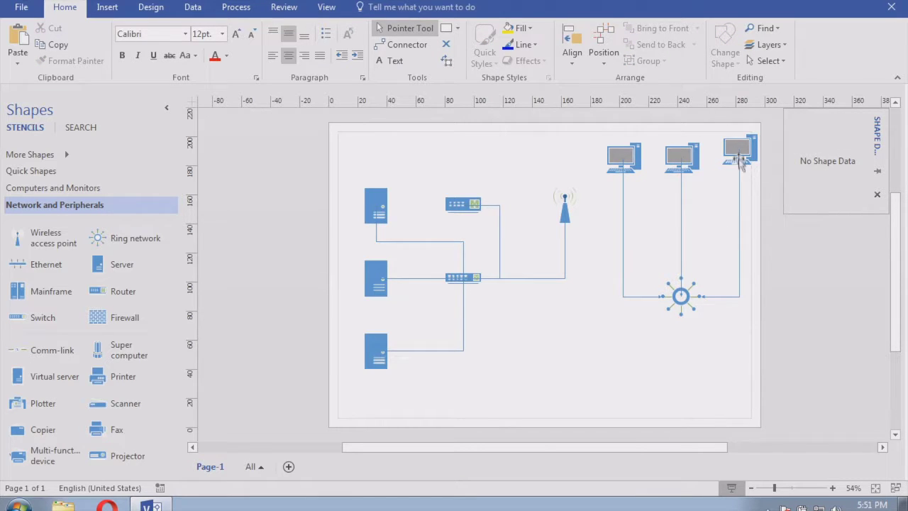
Move the three PCs down together towards the ring network and level the rightmost PC with the other two.
drag(565, 133, 771, 202)
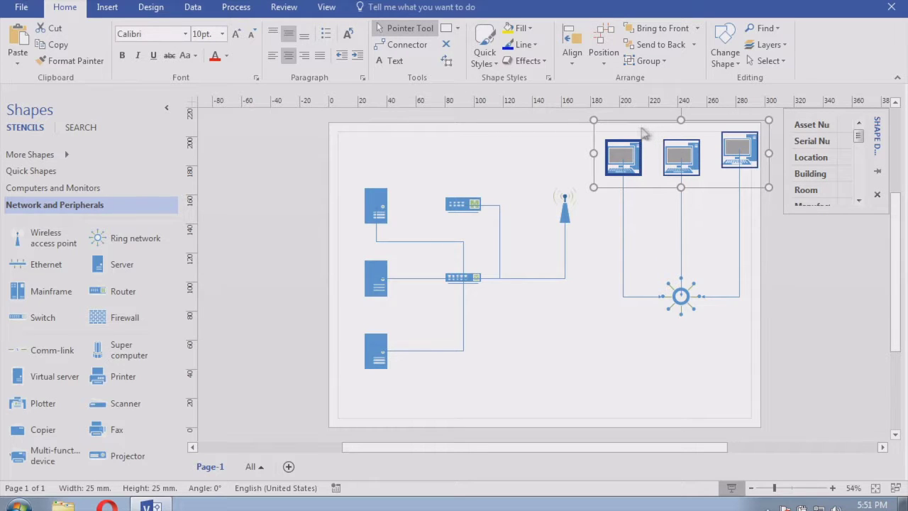
drag(656, 123, 656, 187)
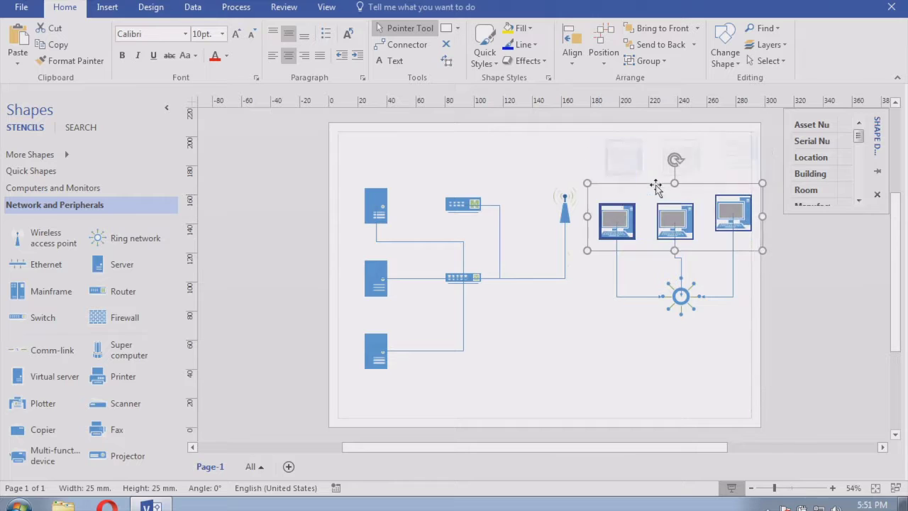
click(751, 296)
click(736, 211)
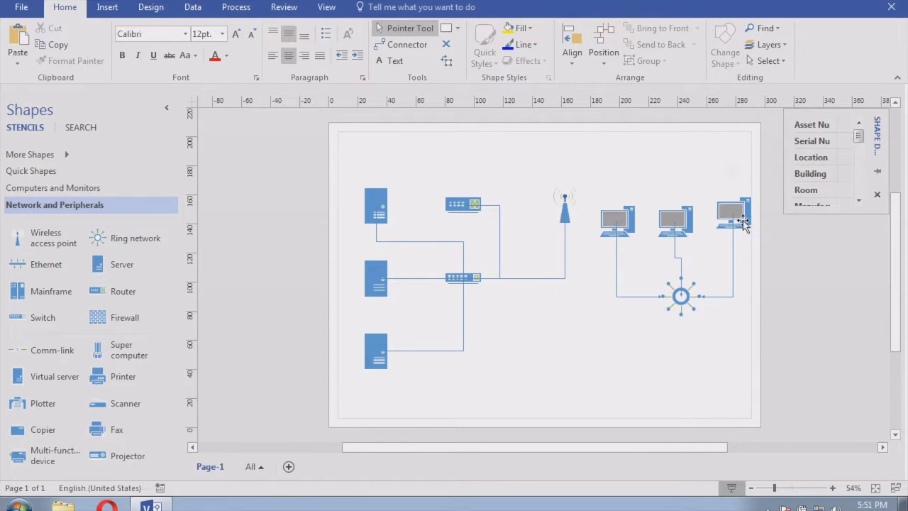
click(697, 156)
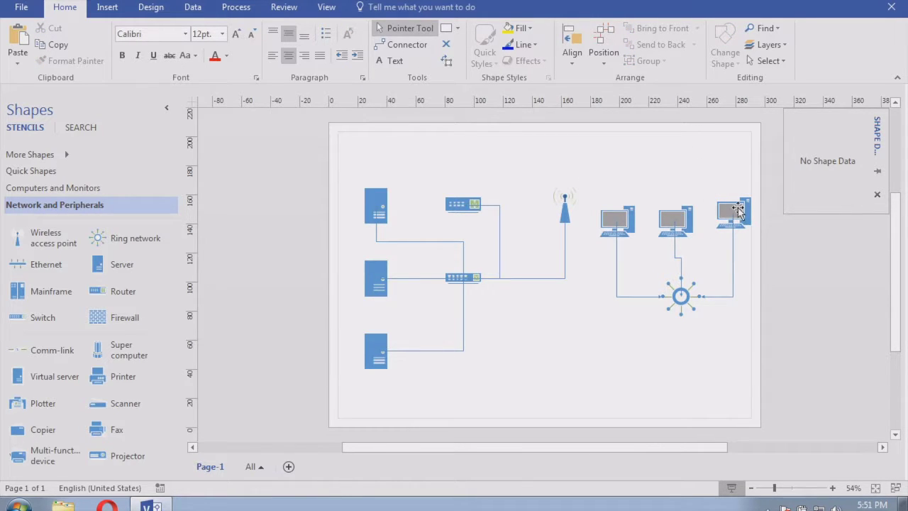
drag(735, 211, 722, 220)
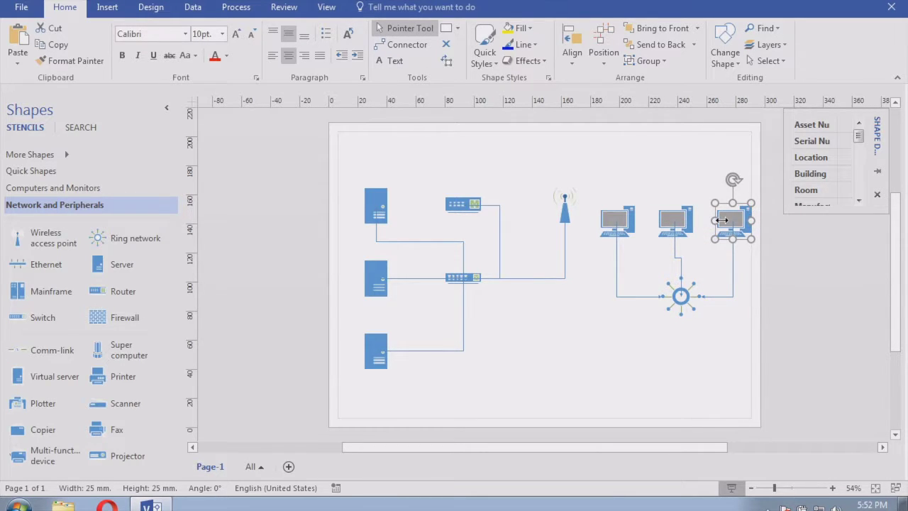
click(681, 166)
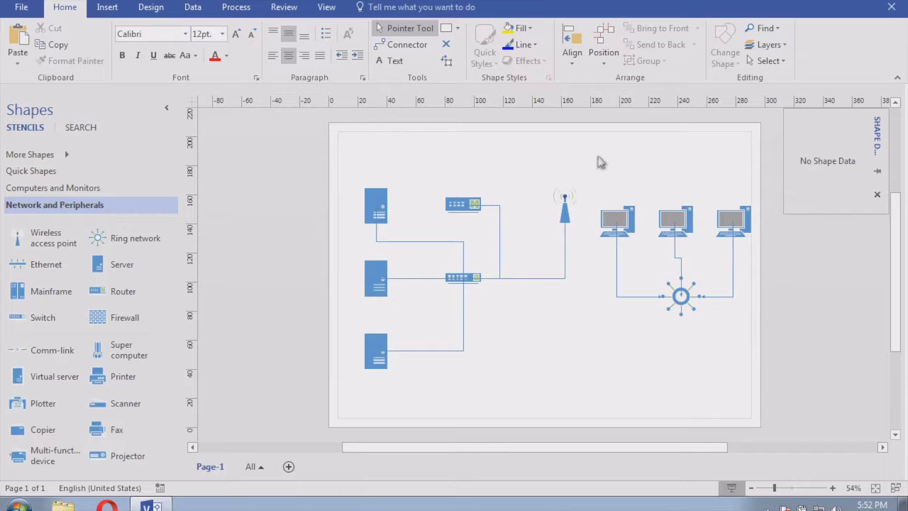
Add the left and middle PCs, the ring network and their connectors to a new container.
drag(594, 162, 763, 335)
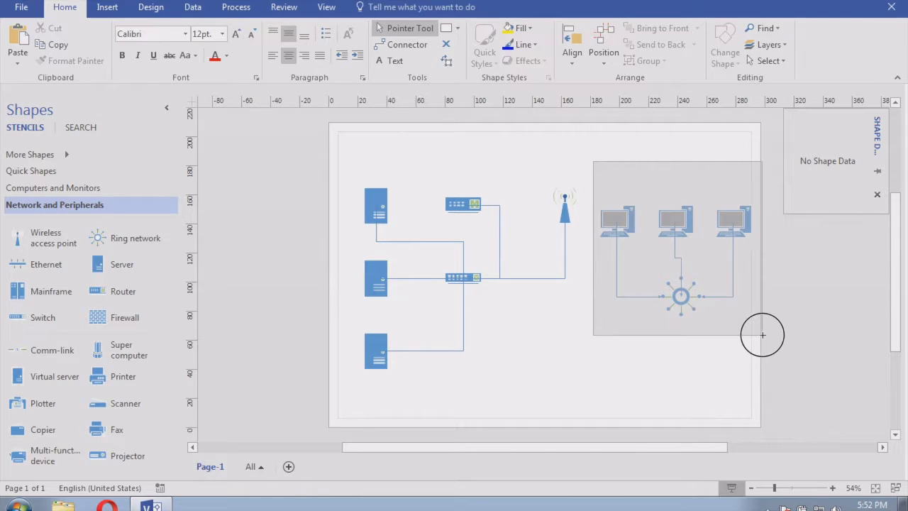
mouse_move(763, 335)
mouse_down()
mouse_move(746, 306)
mouse_move(753, 340)
mouse_move(747, 327)
mouse_up()
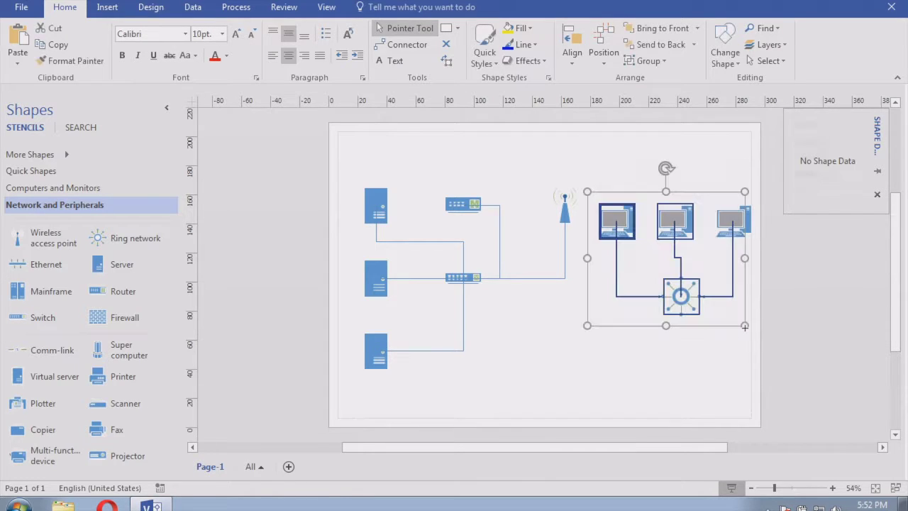
right_click(681, 221)
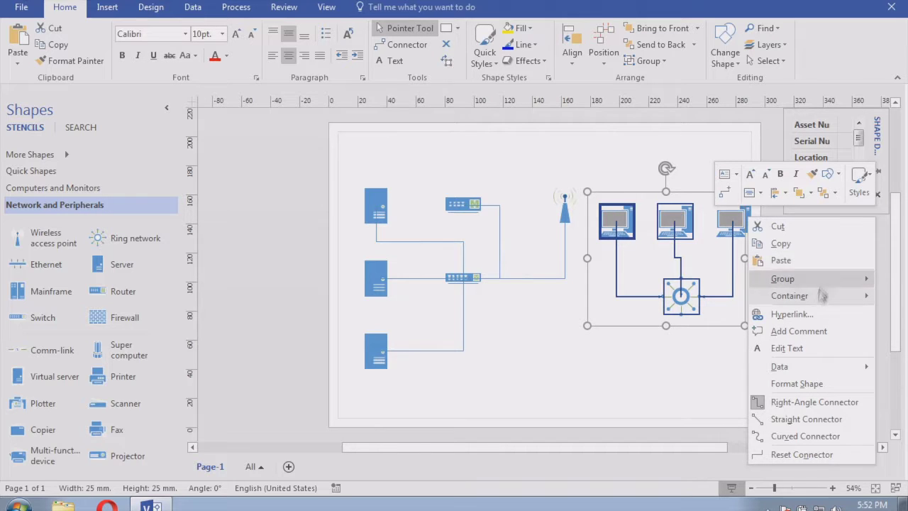
mouse_move(814, 296)
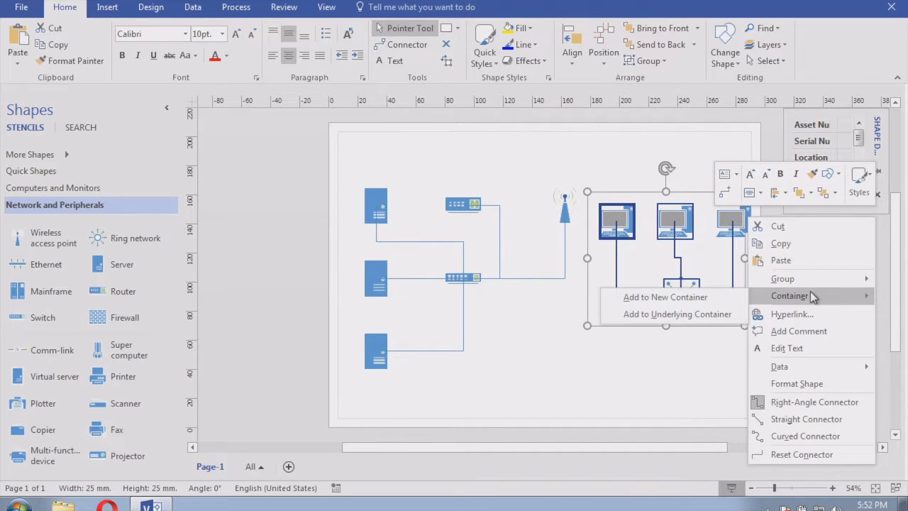
click(710, 297)
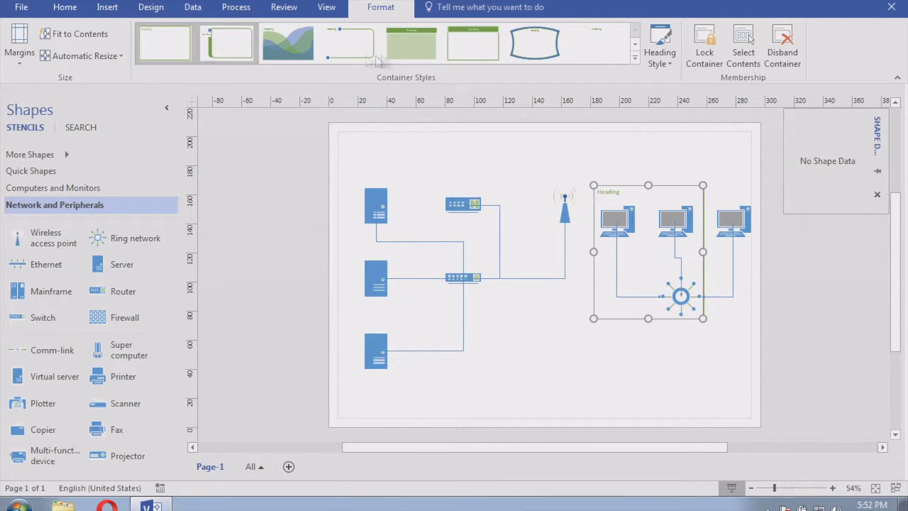
Compare the container styles and apply the solid green filled style to the new container.
click(464, 55)
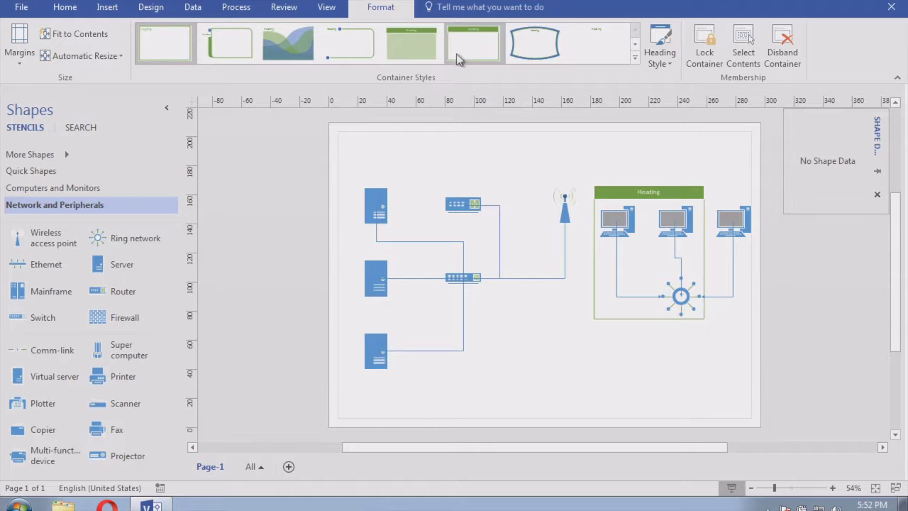
click(635, 44)
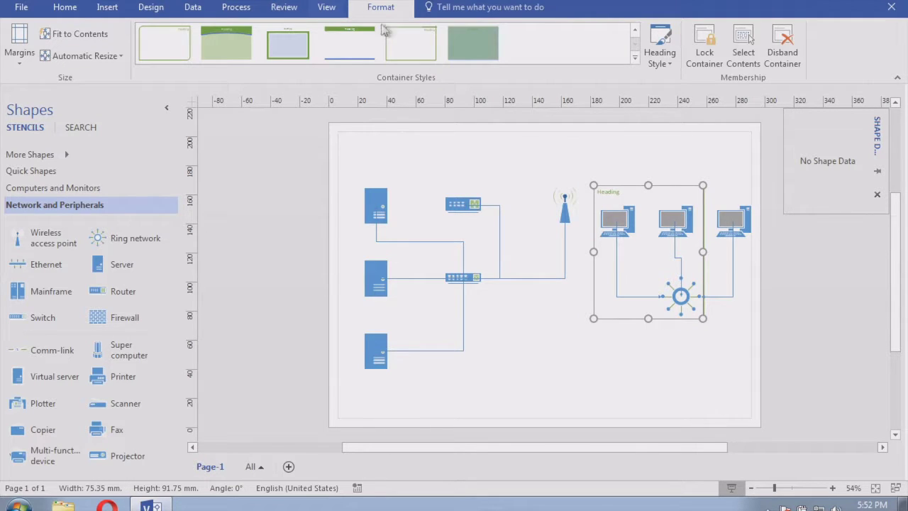
click(467, 44)
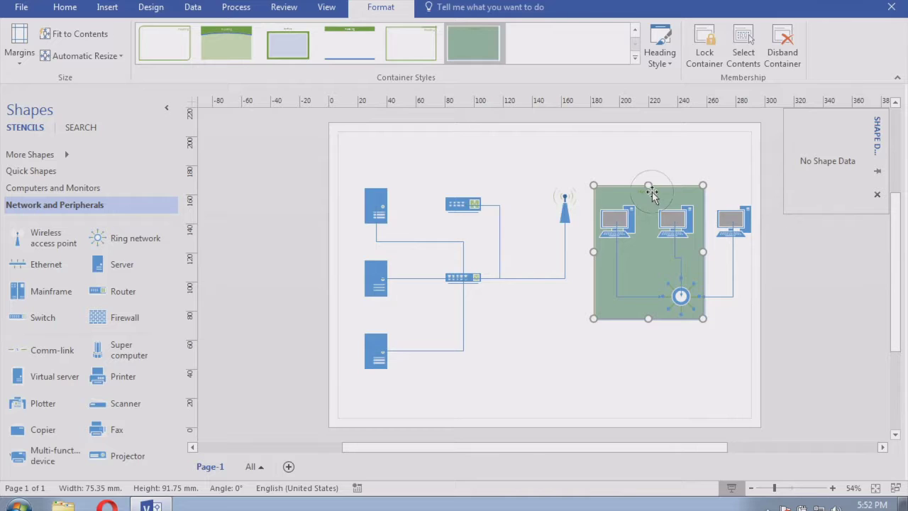
Replace the container's heading text with SALES DEPT.
double_click(648, 190)
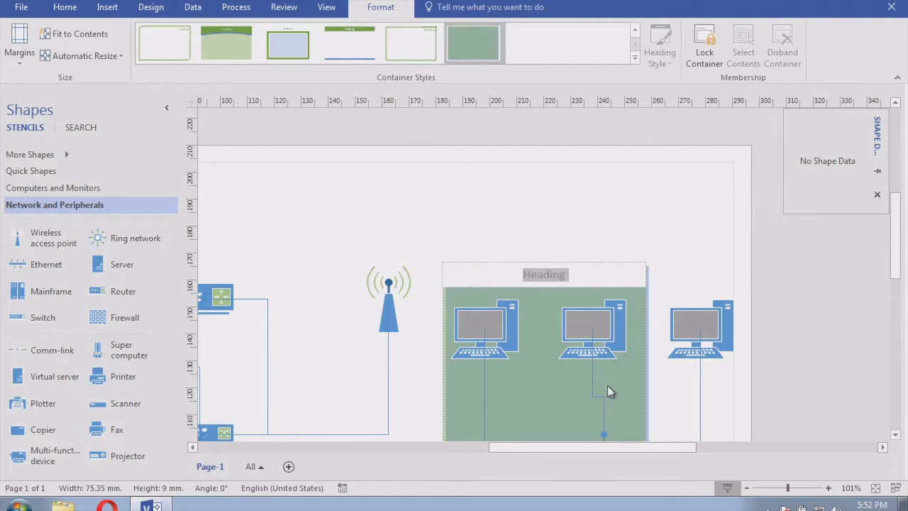
key(BackSpace)
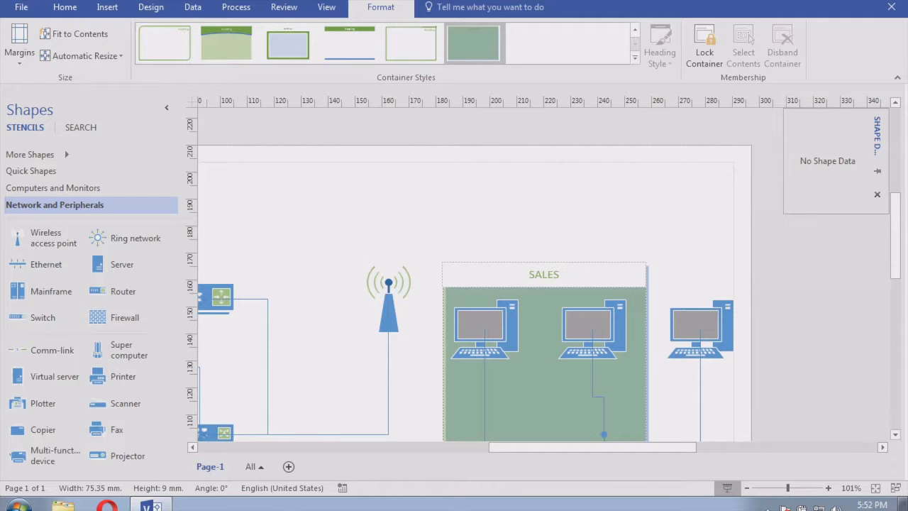
click(682, 167)
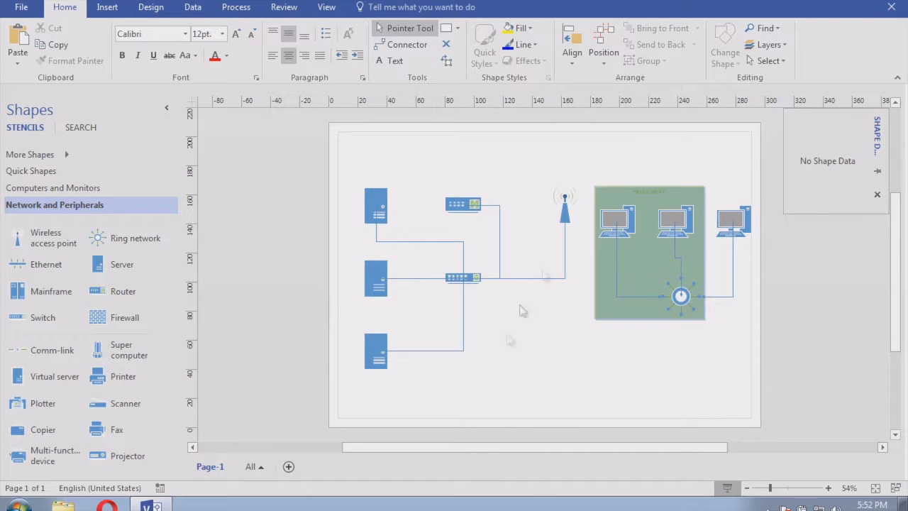
Make the SALES DEPT heading bold and set its font size to 18 pt.
double_click(655, 192)
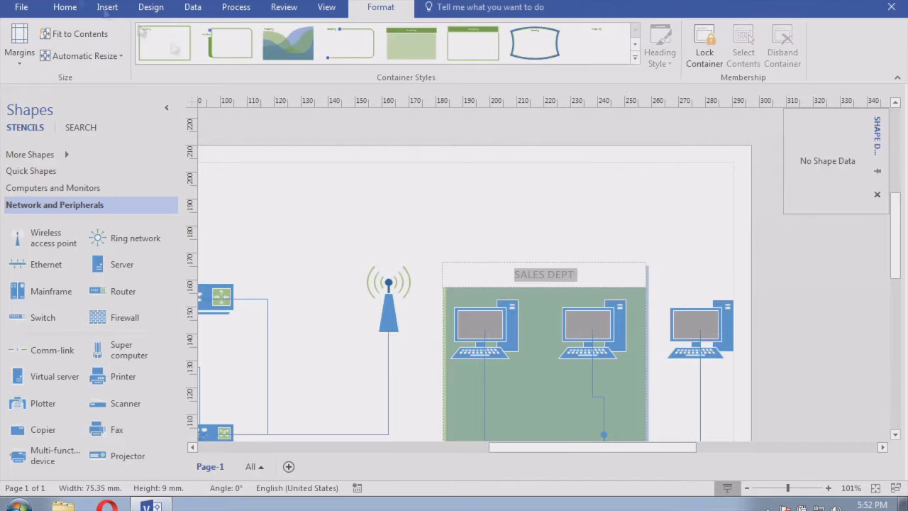
click(65, 8)
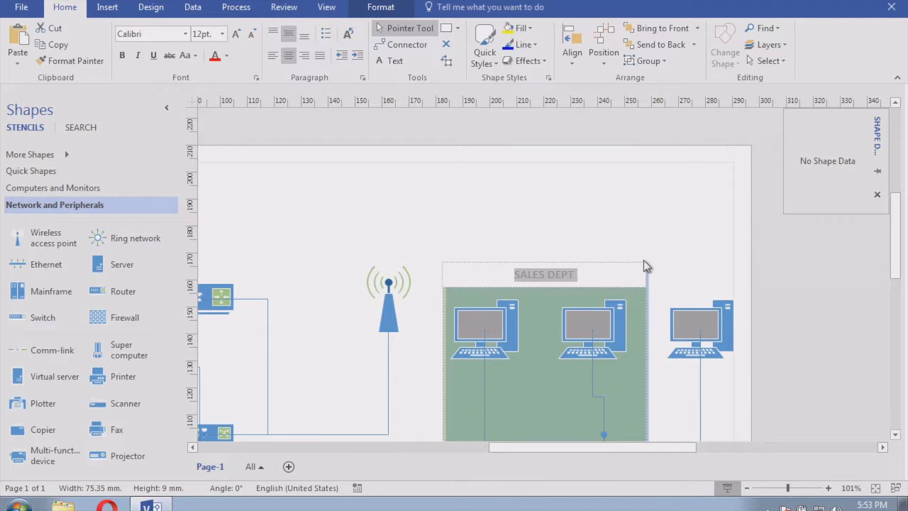
drag(900, 220, 893, 237)
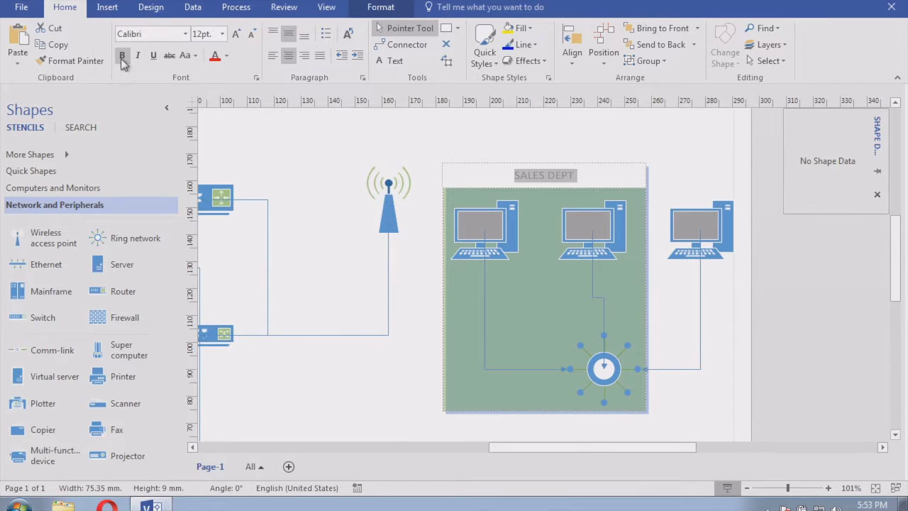
click(222, 34)
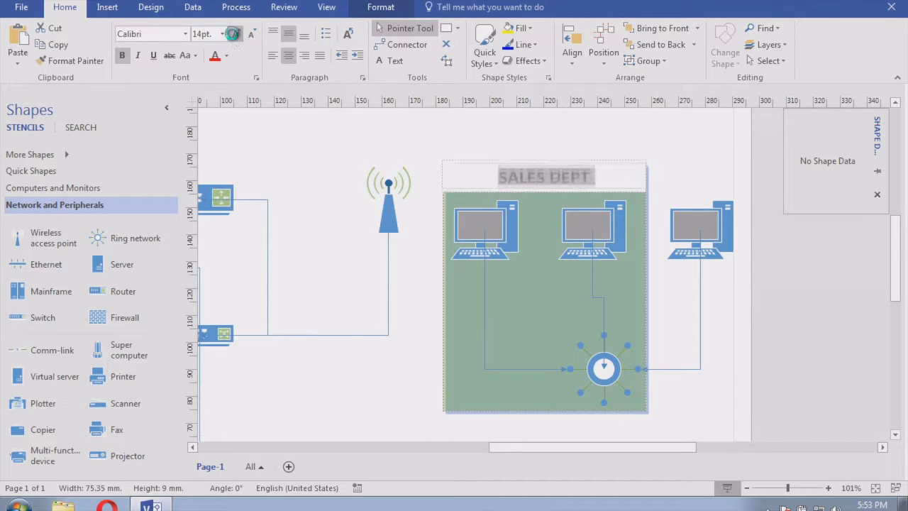
click(223, 36)
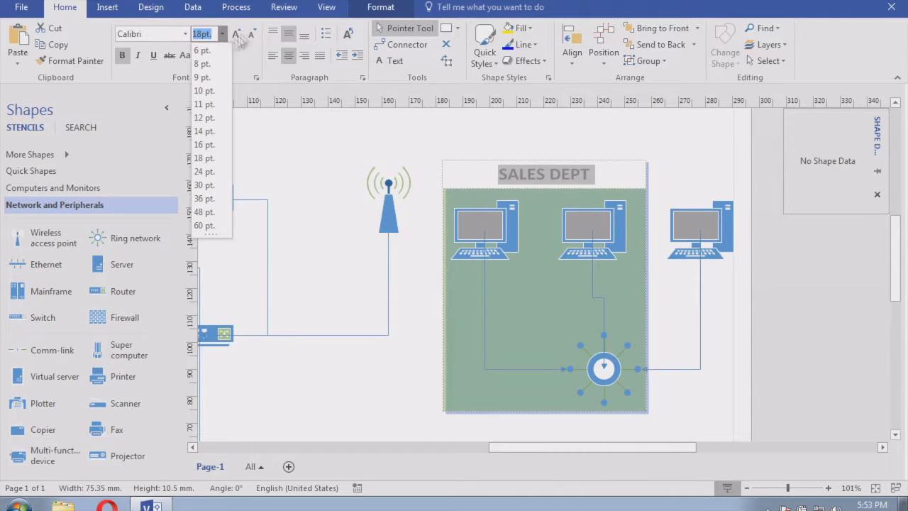
click(254, 47)
Try the left, right, justified and top alignments on the SALES DEPT heading, settling on bottom and centre alignment.
click(273, 56)
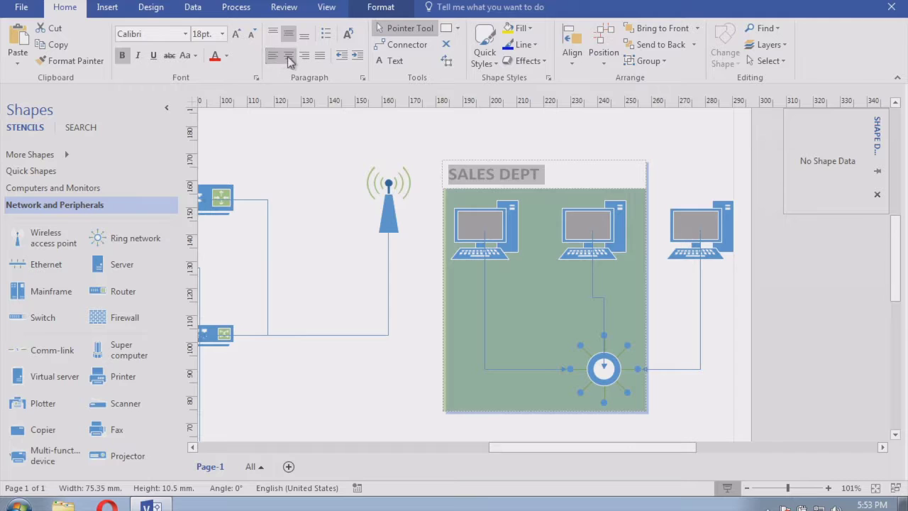
click(288, 57)
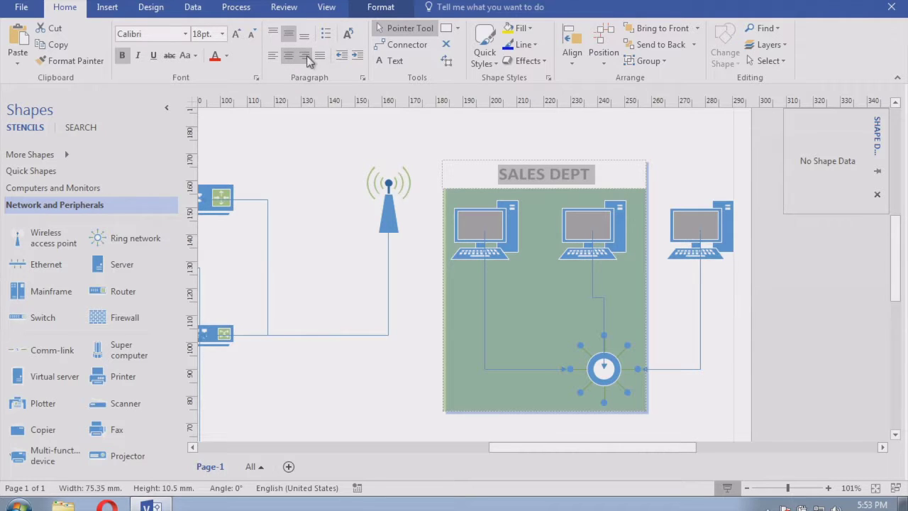
click(306, 56)
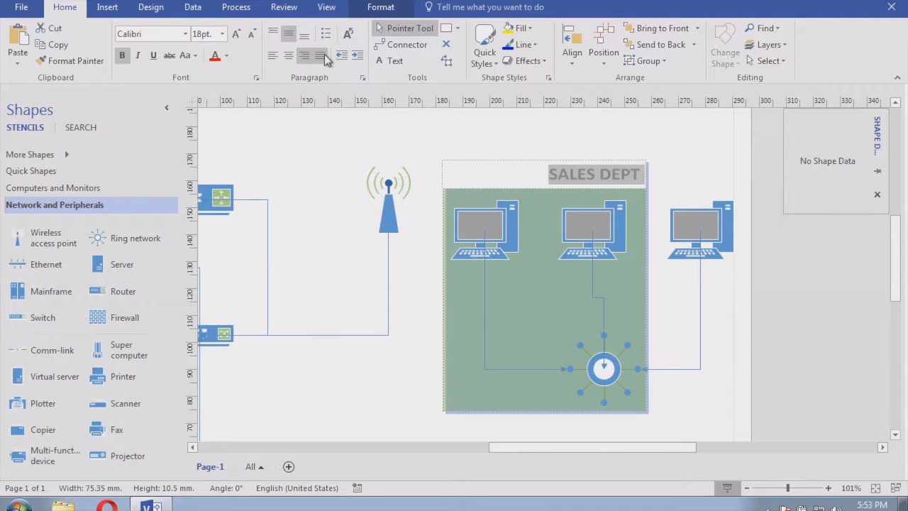
click(323, 56)
click(273, 34)
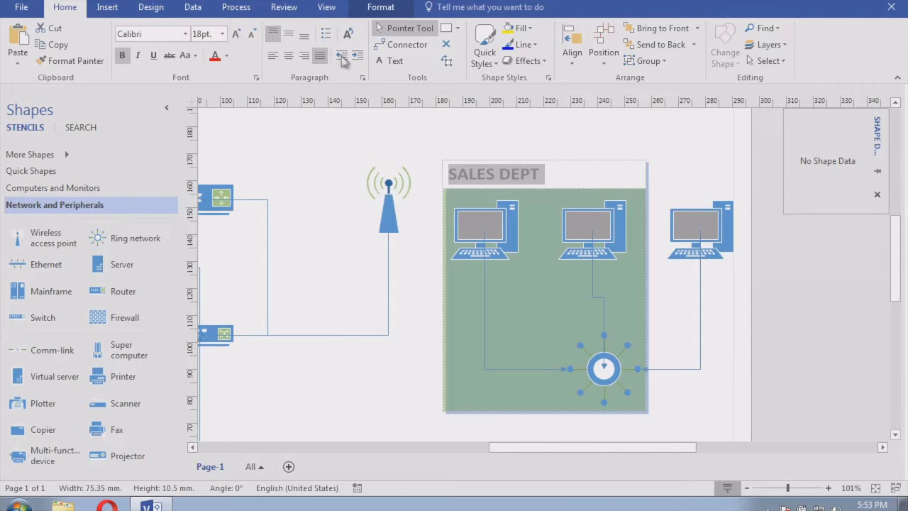
click(304, 34)
click(289, 56)
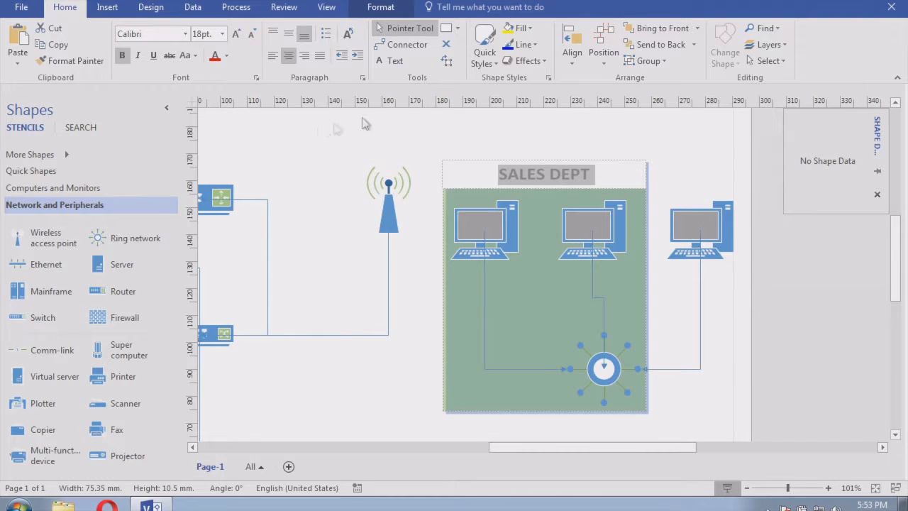
Fill the heading band of the SALES DEPT container with a green theme colour.
click(525, 29)
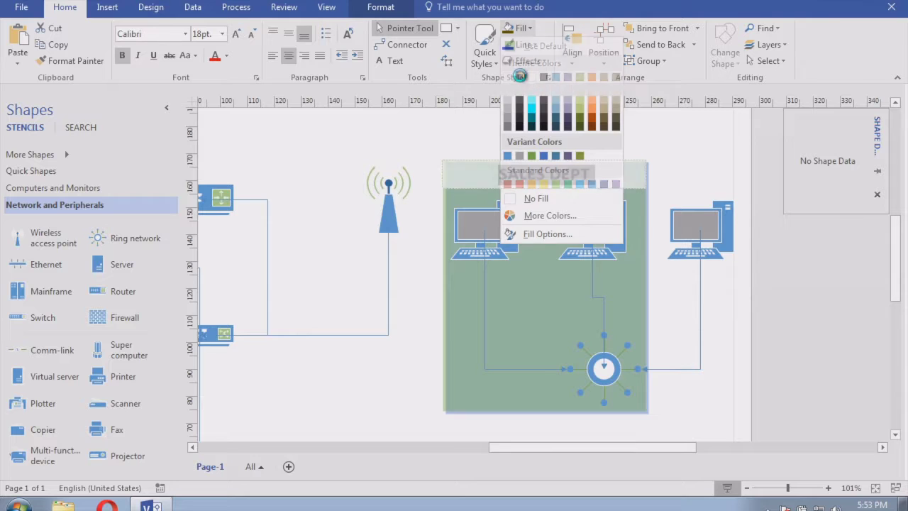
click(521, 88)
click(581, 134)
key(ctrl+shift+w)
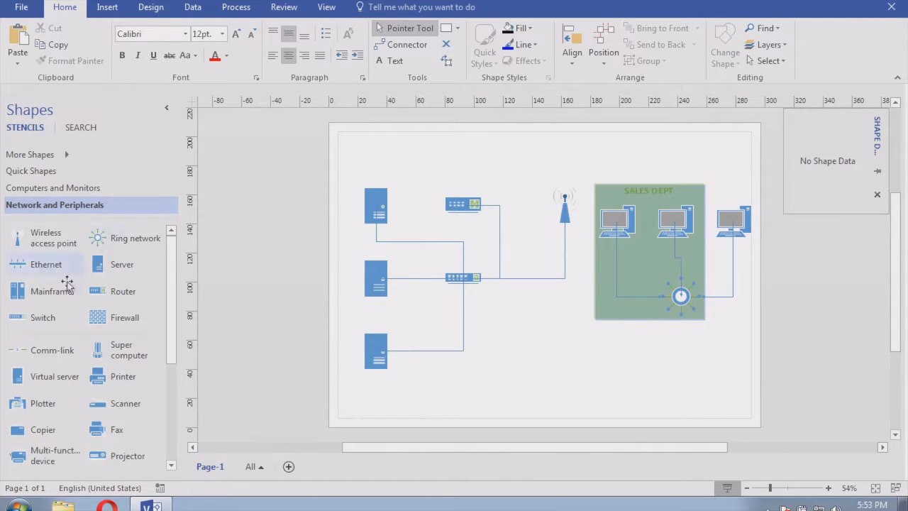
Connect the ring network in the SALES DEPT container to the lower switch with the Connector tool.
click(326, 7)
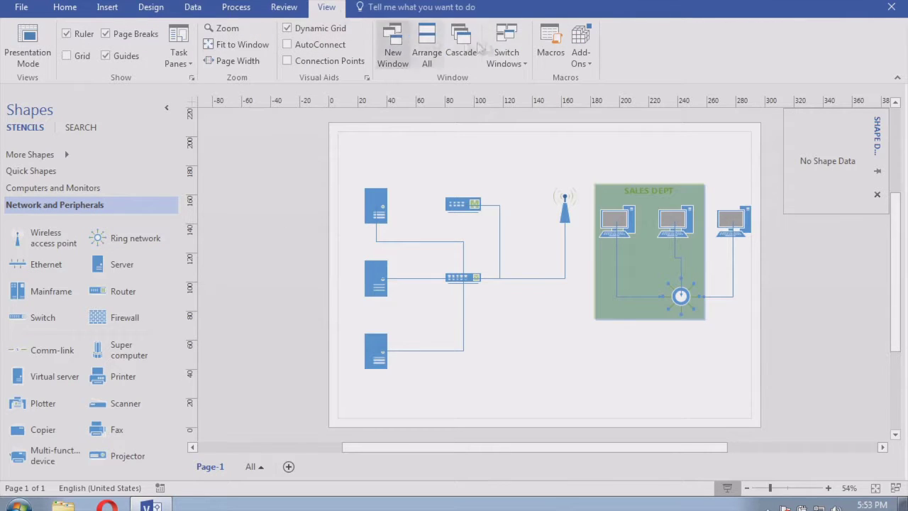
click(65, 8)
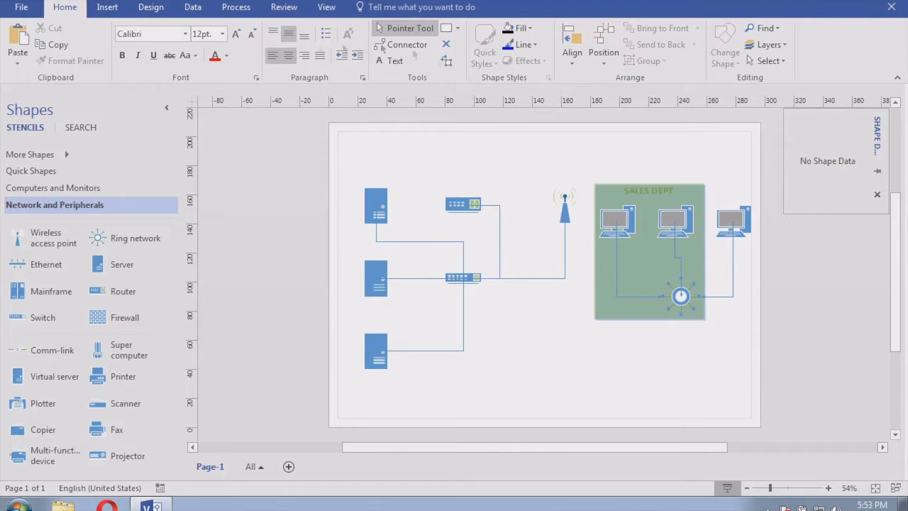
click(401, 45)
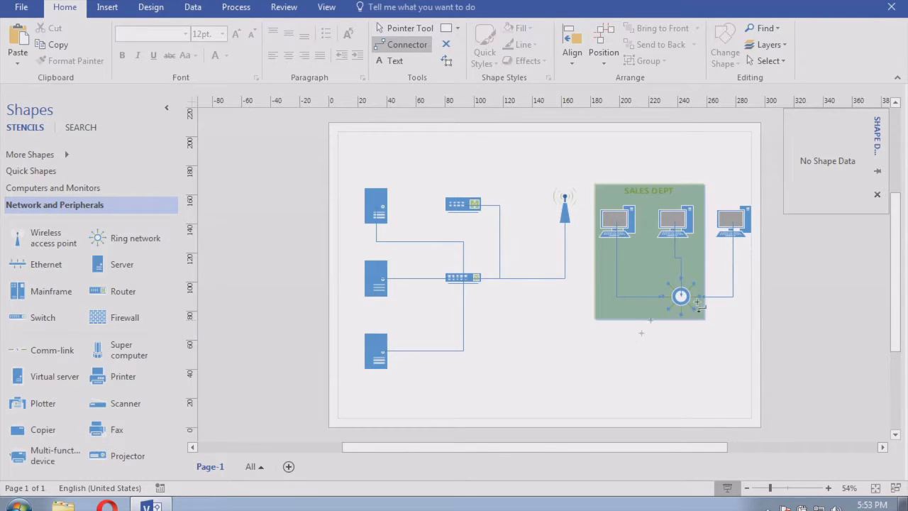
mouse_move(680, 296)
mouse_down()
mouse_move(694, 355)
mouse_move(554, 346)
mouse_move(488, 278)
mouse_move(463, 281)
mouse_up()
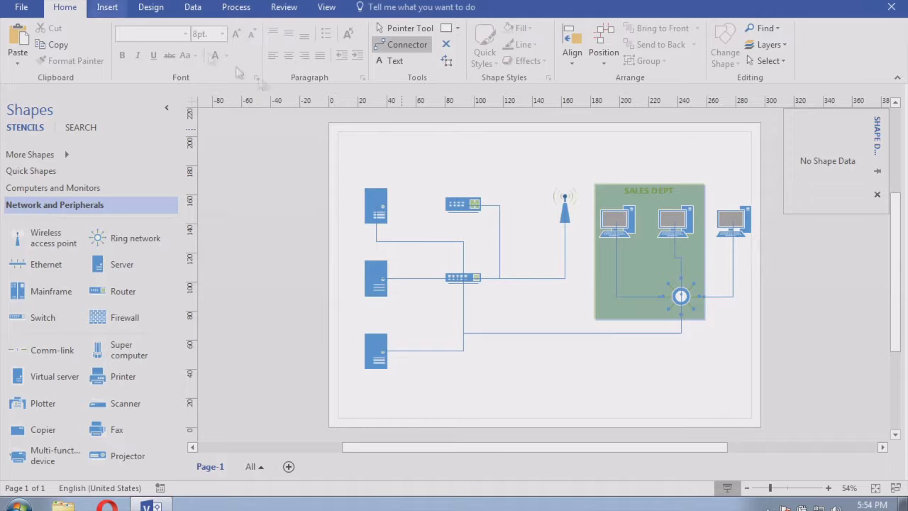
scroll(138, 354, down, 5)
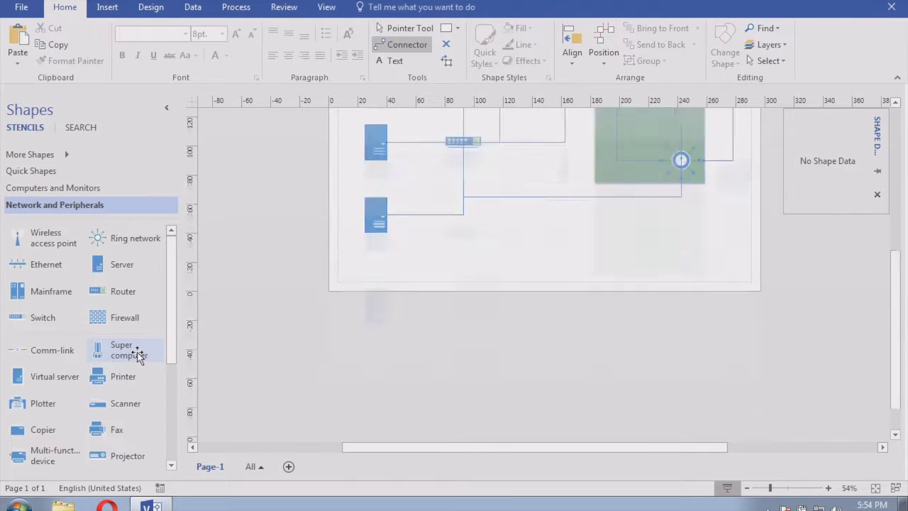
scroll(269, 283, up, 5)
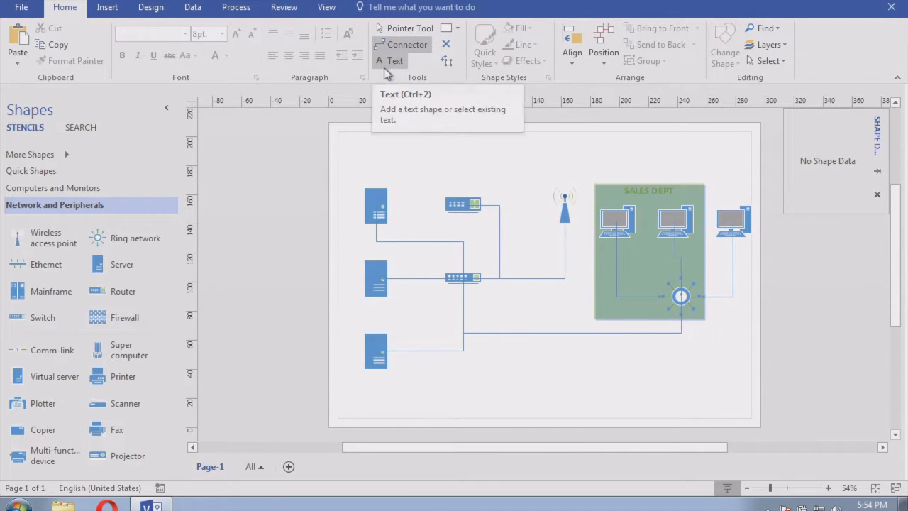
click(407, 29)
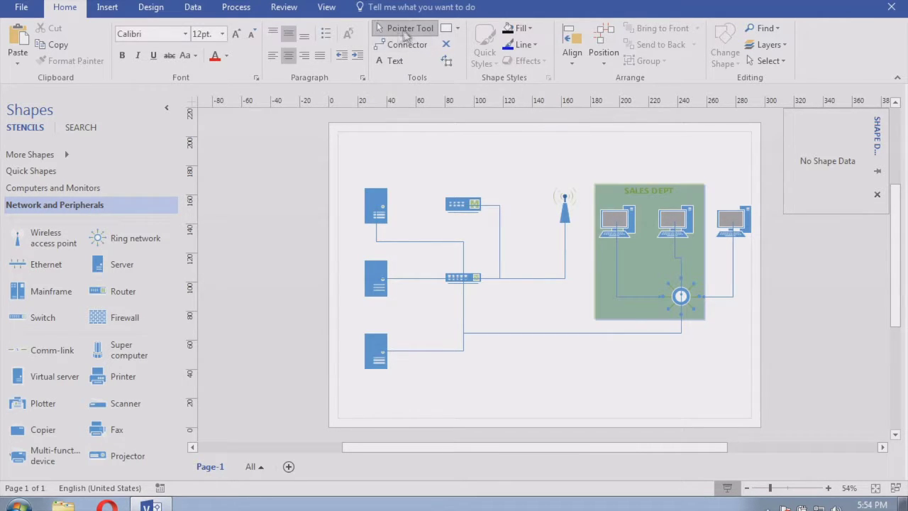
Enter asset number 1 and a serial number in the top server's shape data.
click(372, 199)
ctrl+scroll(422, 219, up, 3)
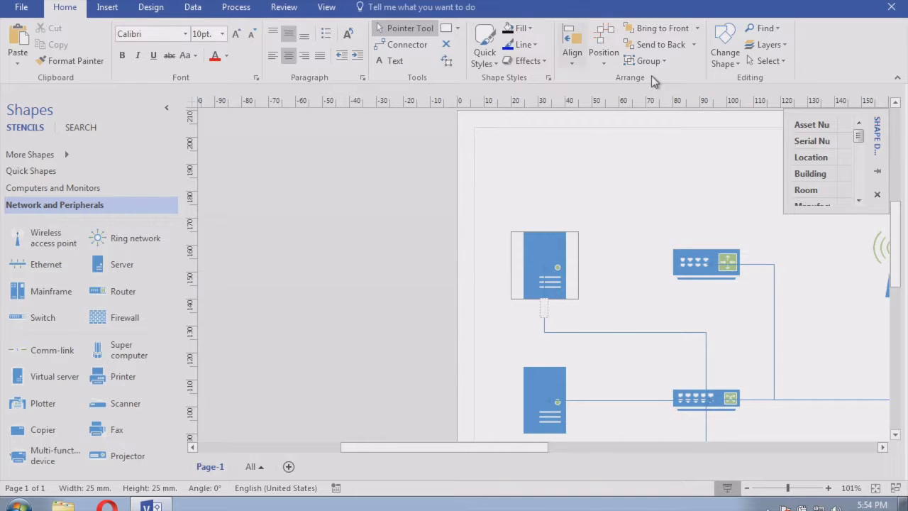
click(860, 138)
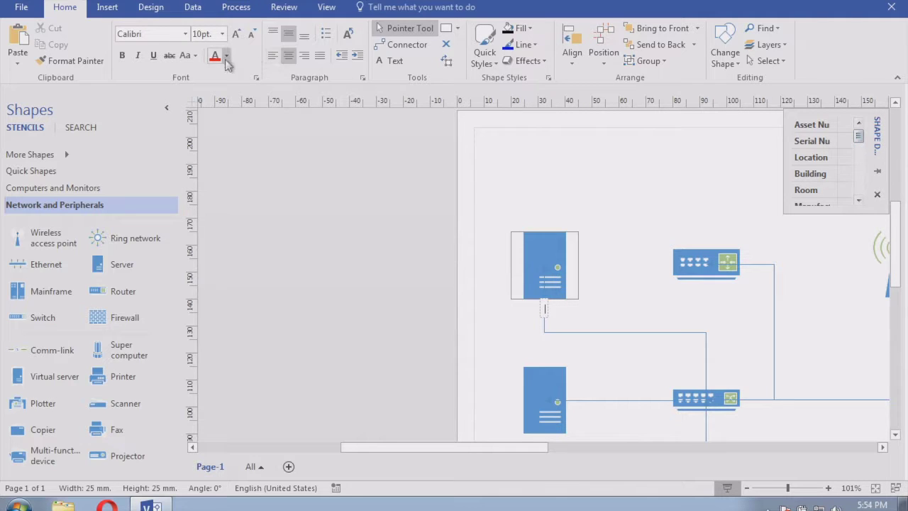
click(194, 9)
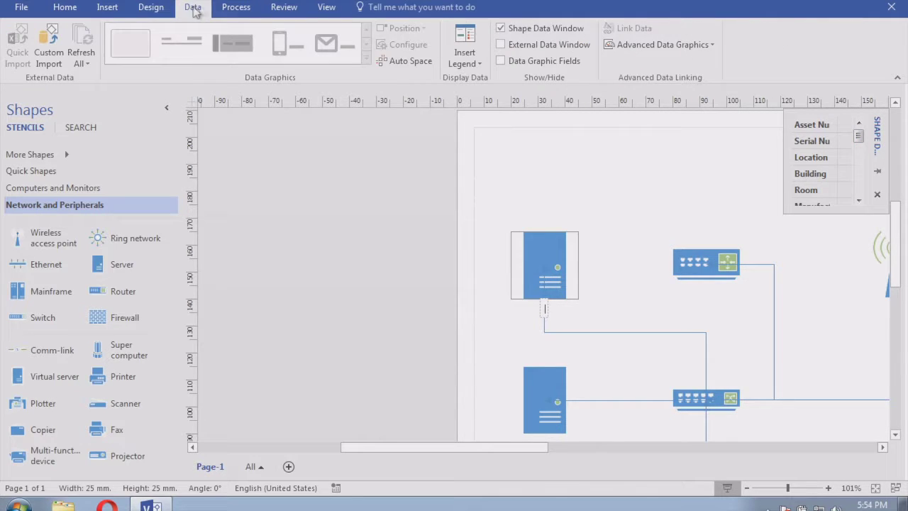
click(501, 28)
click(501, 28)
click(843, 144)
click(853, 147)
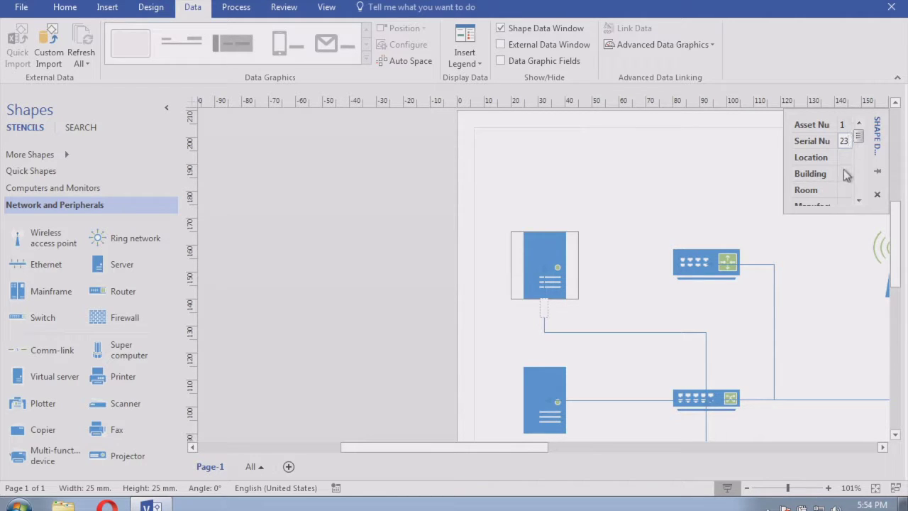
click(654, 210)
key(ctrl+shift+w)
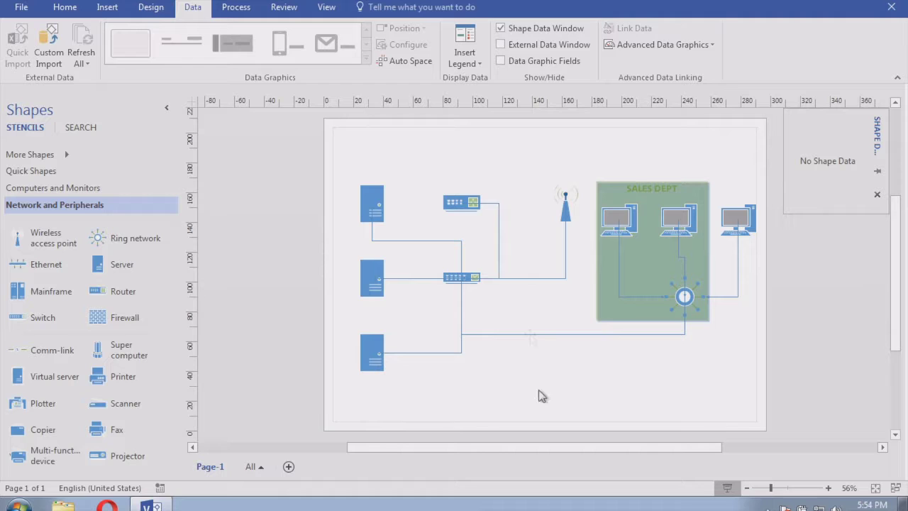
Browse the remaining shape data fields of the top server and hide the Shape Data window.
click(375, 203)
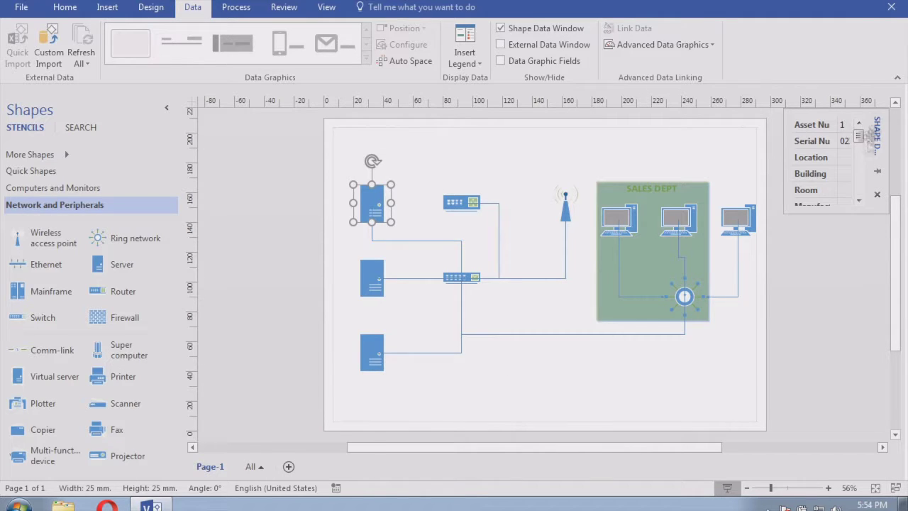
click(845, 174)
key(Up)
drag(859, 135, 860, 153)
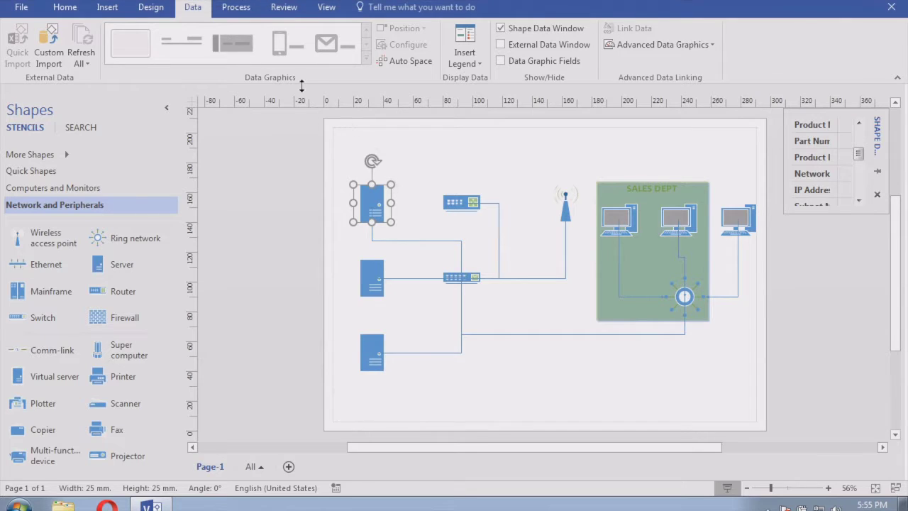
click(501, 28)
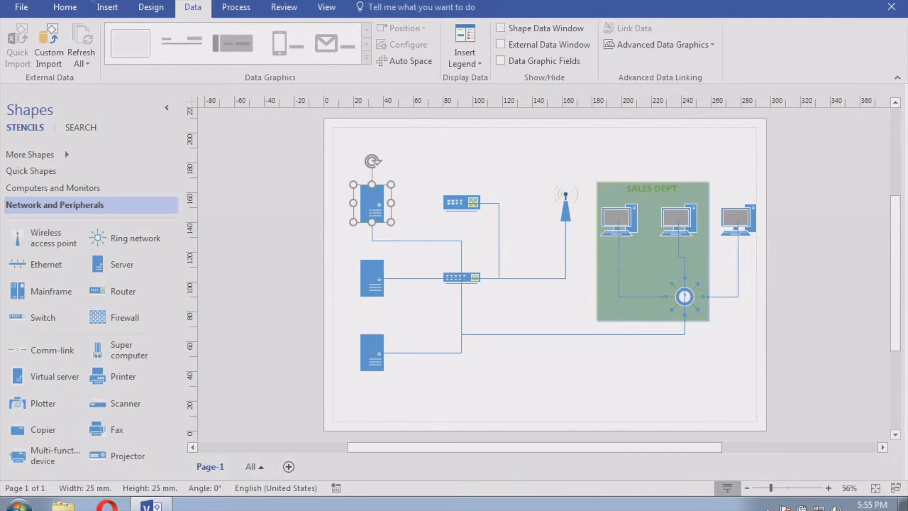
click(21, 7)
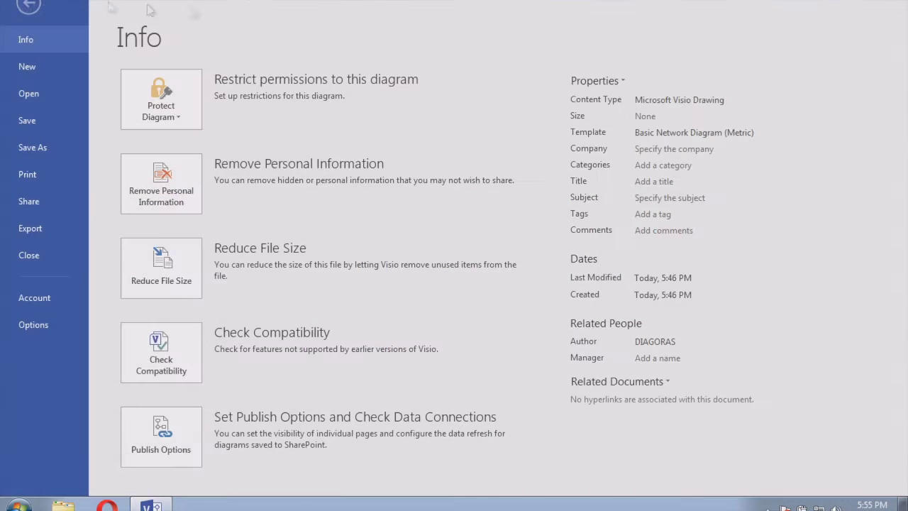
click(28, 7)
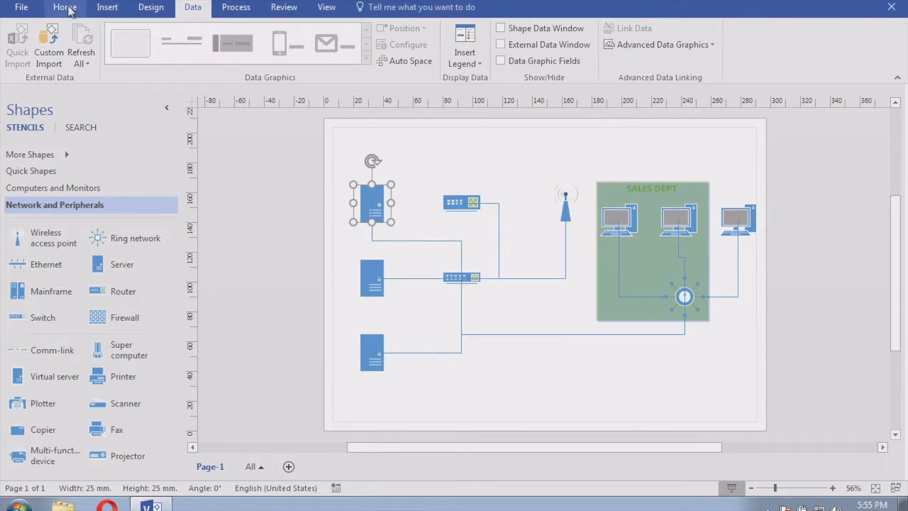
Add a text box about 30 mm by 13 mm above the top server reading NAS SERVER and, on a second line, IP: 192.168.1.15.
click(65, 7)
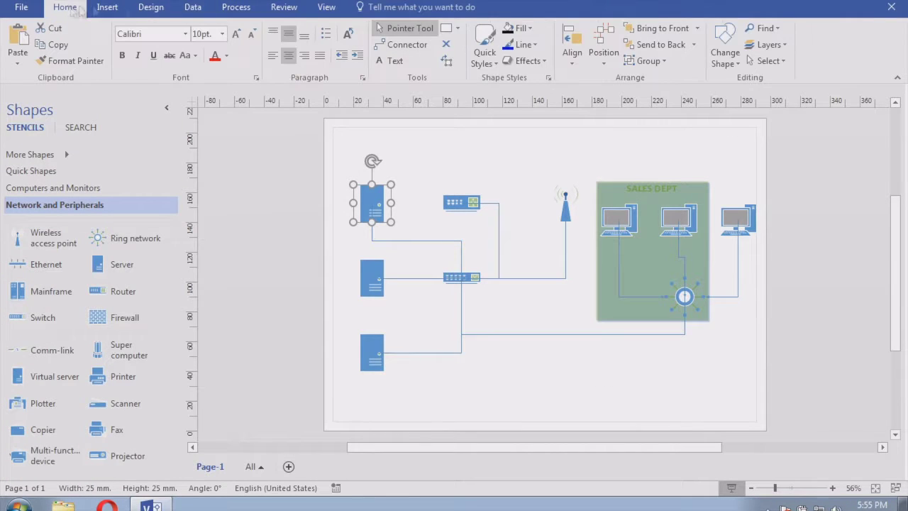
click(397, 62)
click(372, 206)
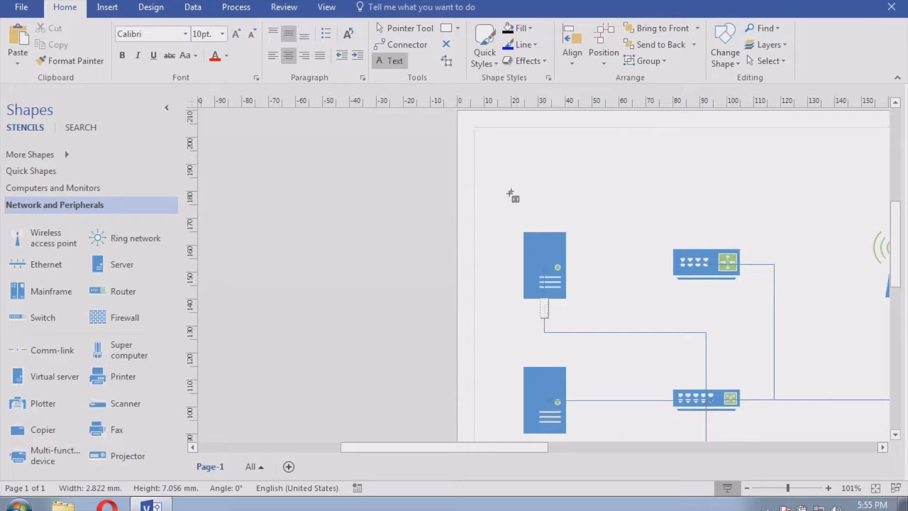
drag(504, 197, 586, 232)
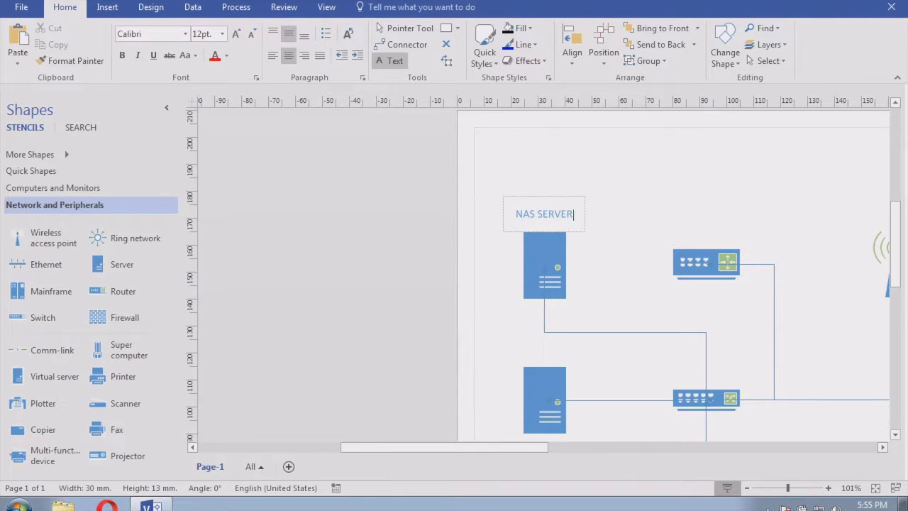
key(Return)
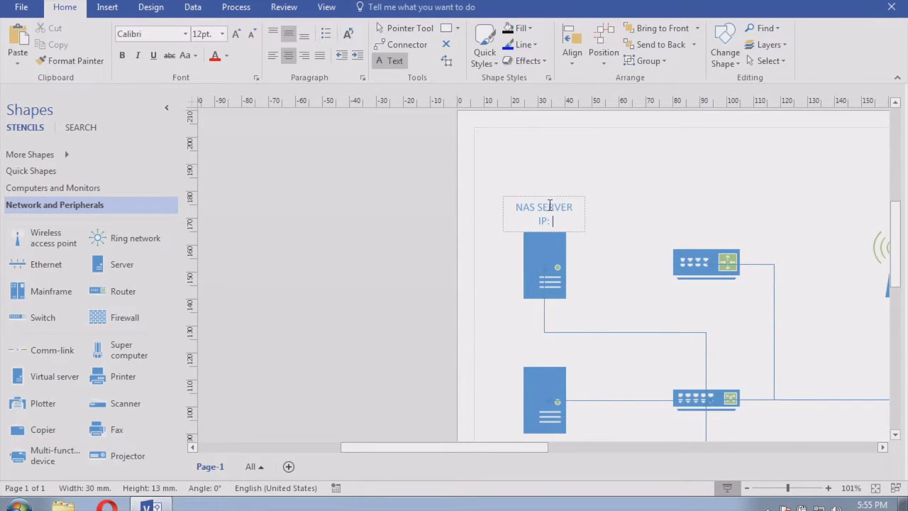
text(IP: 192.168.1.15)
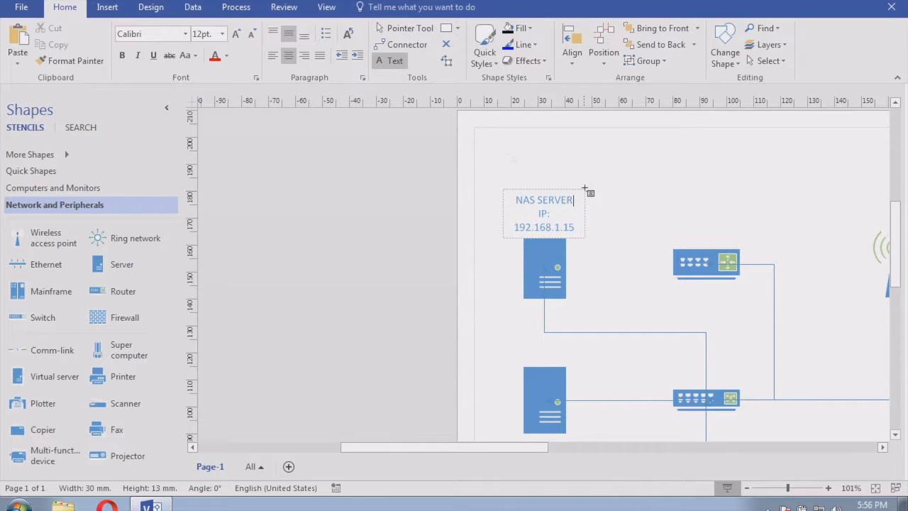
Widen the NAS SERVER text box to about 39.6 mm and centre it just above the top server.
click(401, 28)
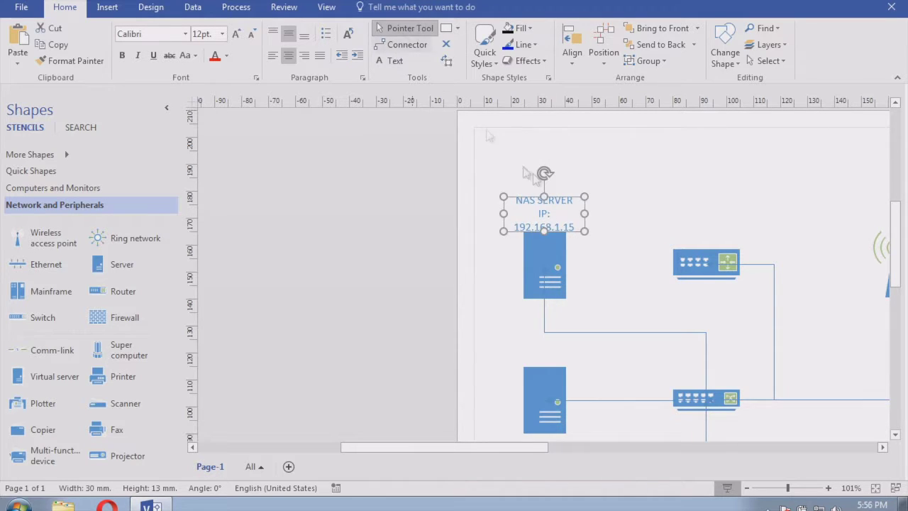
drag(584, 213, 610, 213)
click(637, 144)
click(547, 209)
drag(548, 211, 536, 207)
click(645, 178)
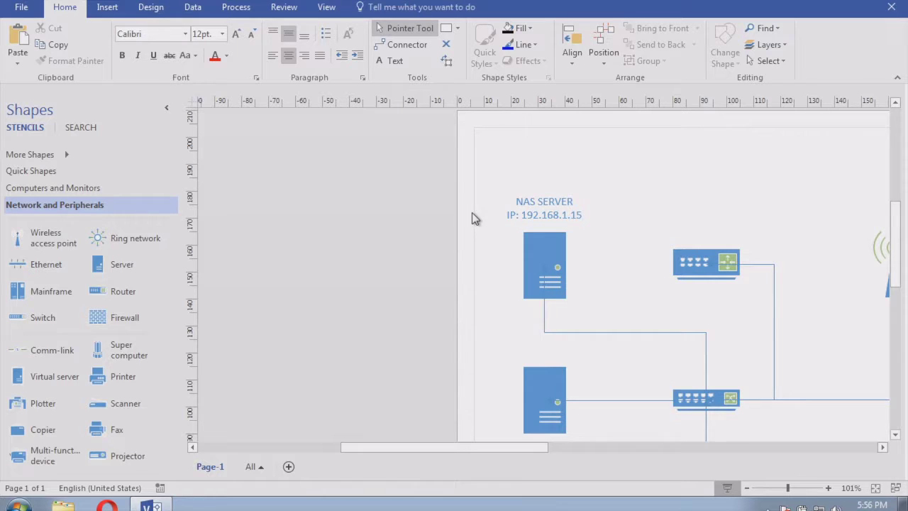
click(547, 211)
right_click(565, 216)
click(593, 143)
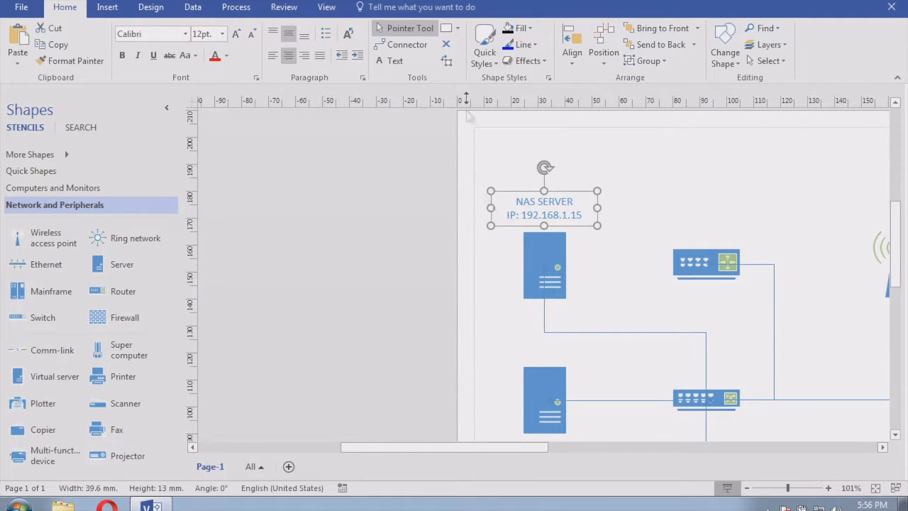
Move the top server above the upper router and back beneath the NAS SERVER label to try out its connector.
click(538, 255)
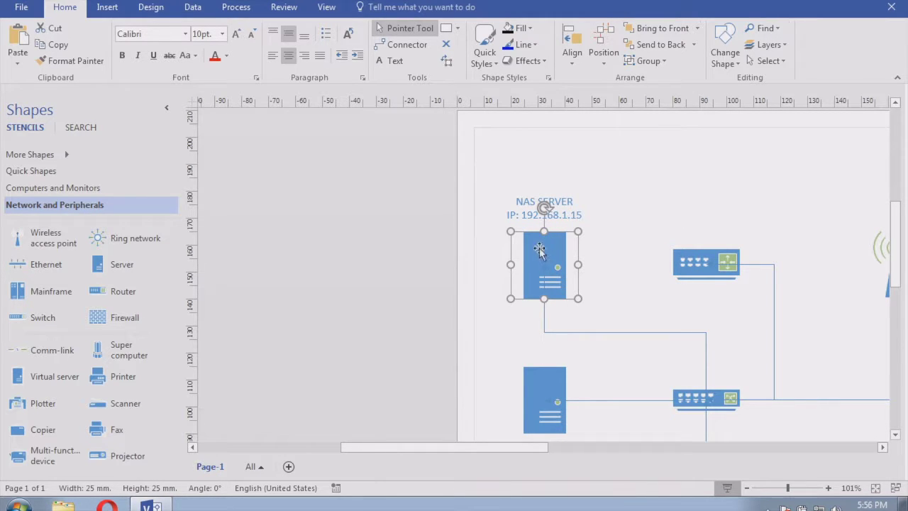
drag(534, 254, 689, 174)
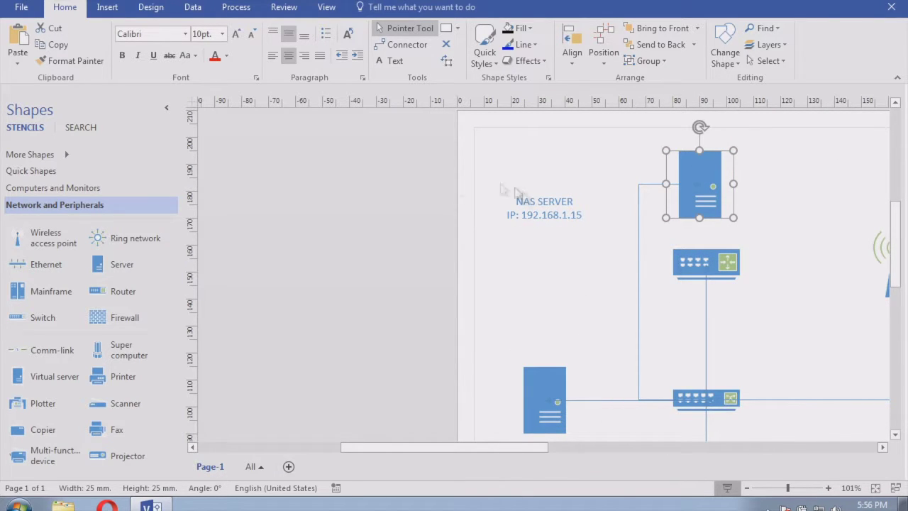
drag(696, 168, 540, 247)
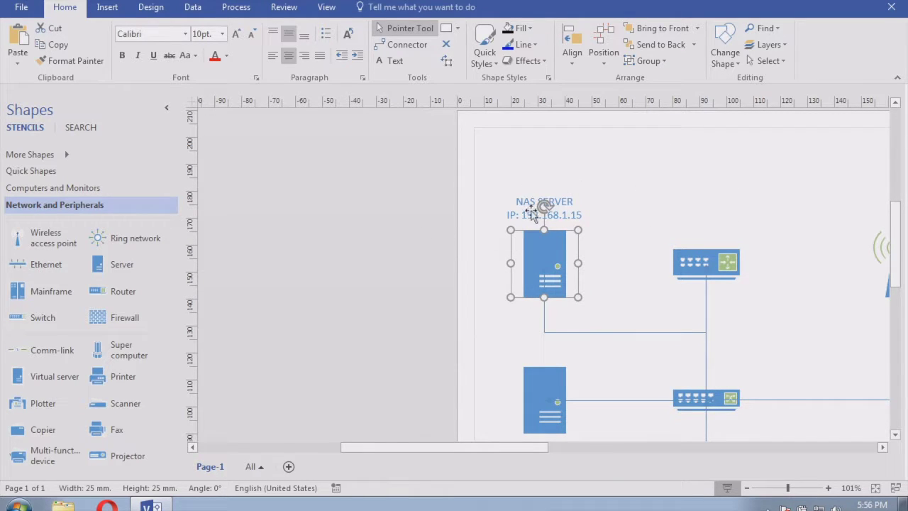
Make both lines of the NAS SERVER label bold and set their font size to 18 pt.
click(572, 209)
click(570, 206)
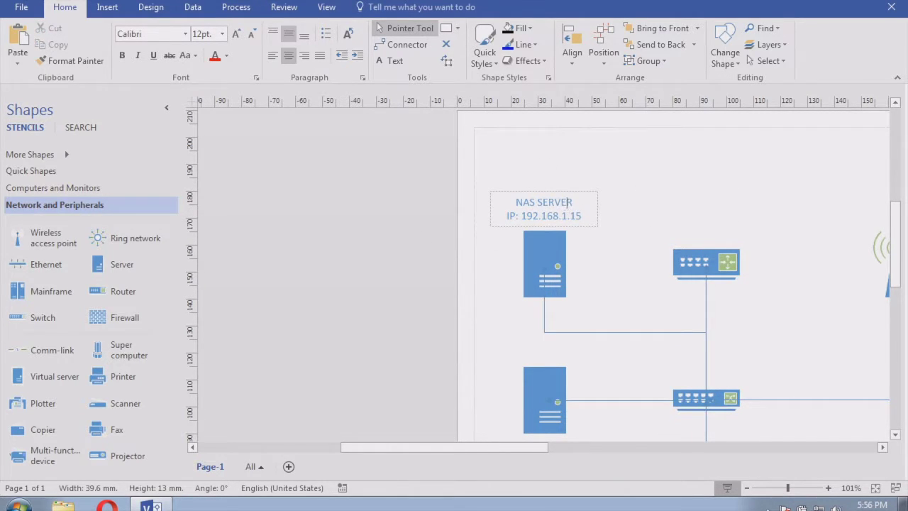
drag(565, 203, 516, 203)
drag(581, 216, 513, 198)
click(122, 55)
click(237, 34)
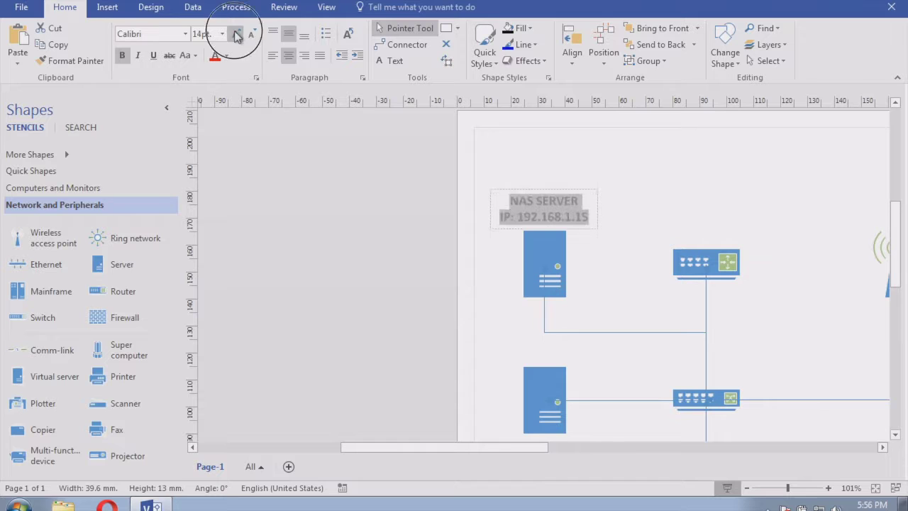
click(237, 34)
click(237, 34)
click(700, 234)
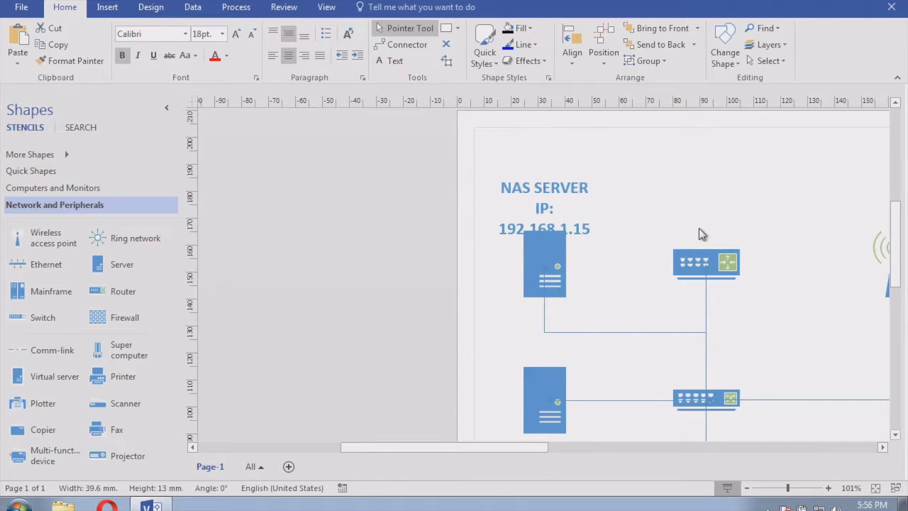
Widen the NAS SERVER text box further so the IP address fits on a single line.
click(568, 197)
drag(597, 207, 621, 204)
click(717, 172)
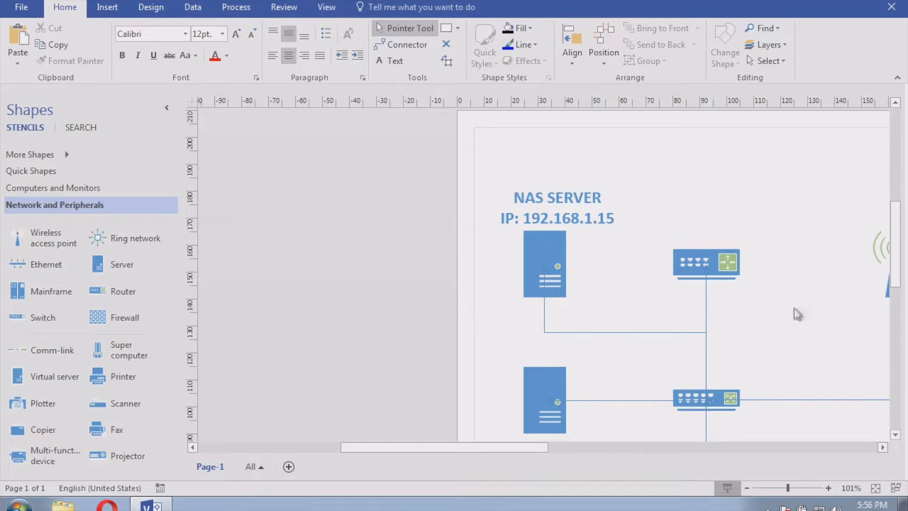
click(898, 244)
drag(898, 244, 899, 262)
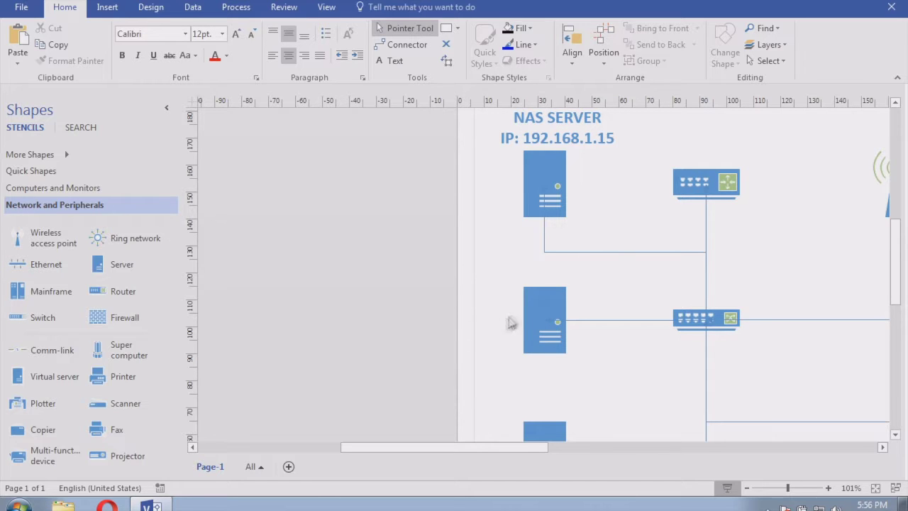
Label the middle server "HTTP SERVER" with "IP: 83.212.15.67" on a second line.
click(544, 299)
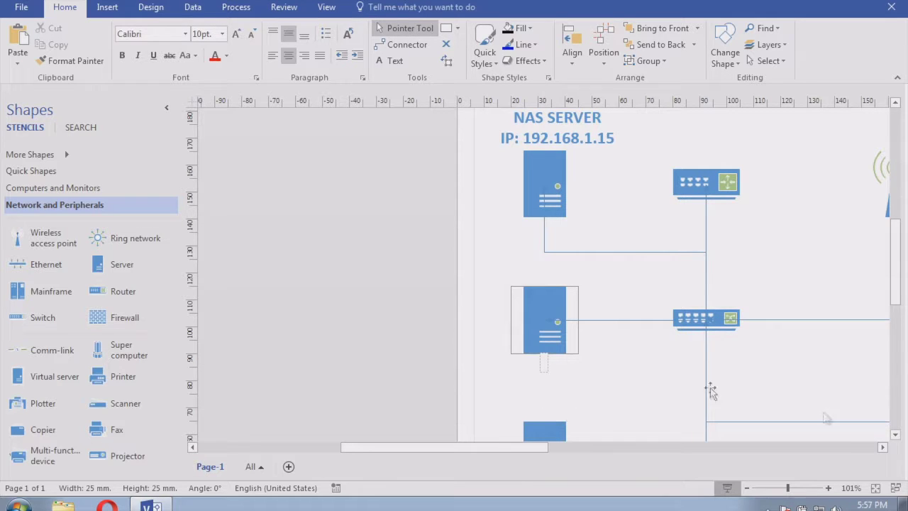
click(746, 489)
click(411, 316)
click(746, 488)
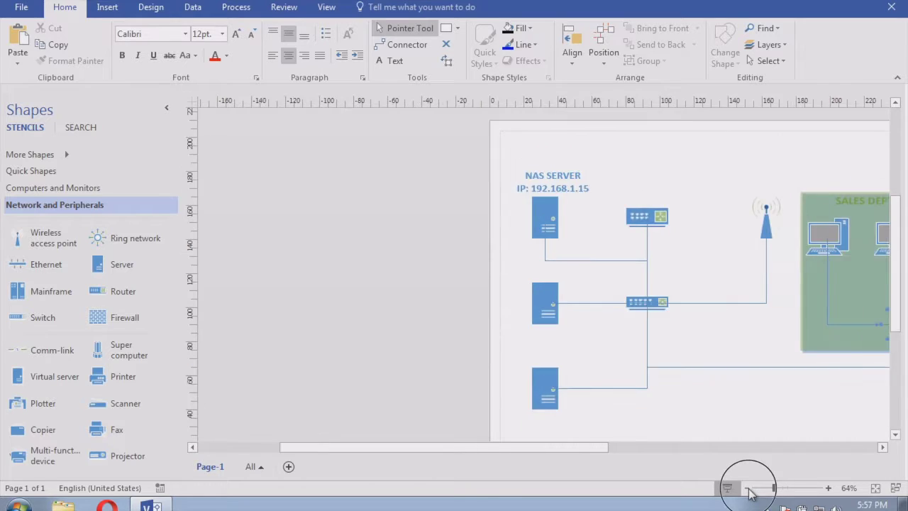
click(542, 288)
scroll(542, 288, up, 3)
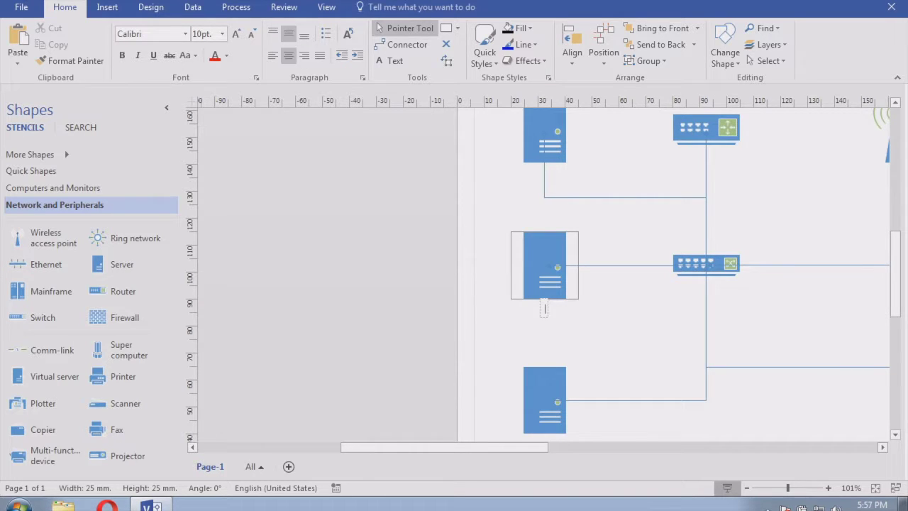
text(http)
key(BackSpace)
key(BackSpace)
key(BackSpace)
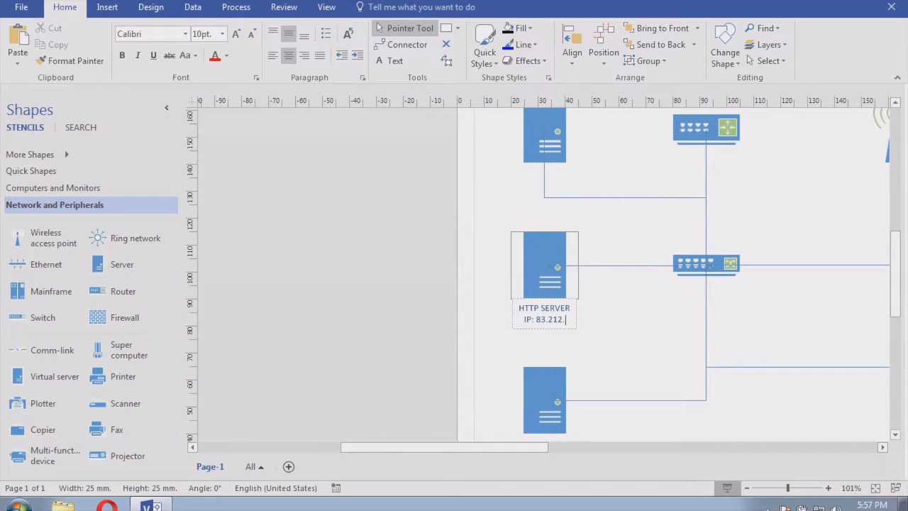
text(5.67)
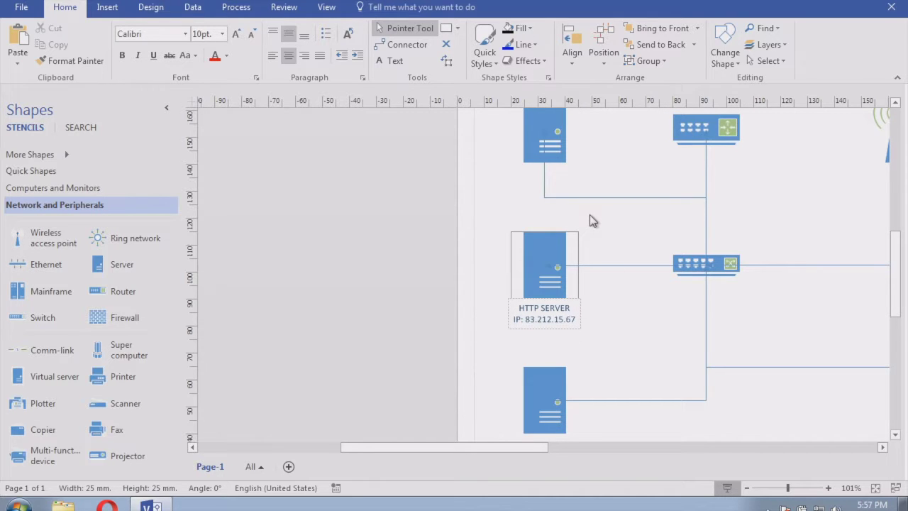
Make both lines of the HTTP SERVER label bold and set their font size to 14 pt.
click(542, 310)
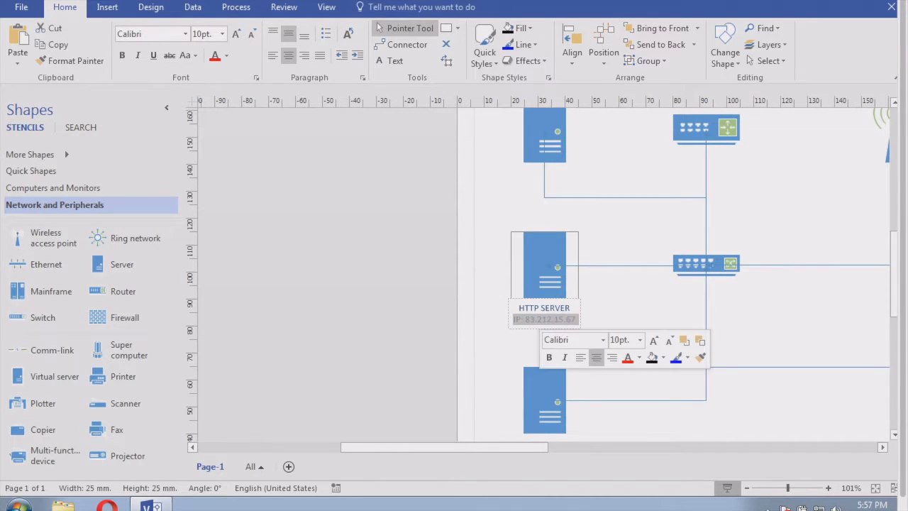
drag(517, 308, 581, 321)
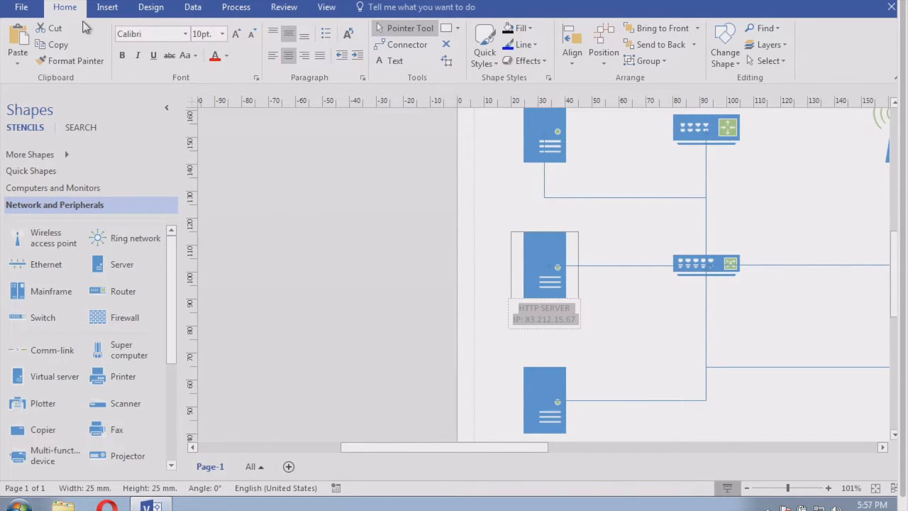
click(126, 56)
click(236, 33)
click(236, 33)
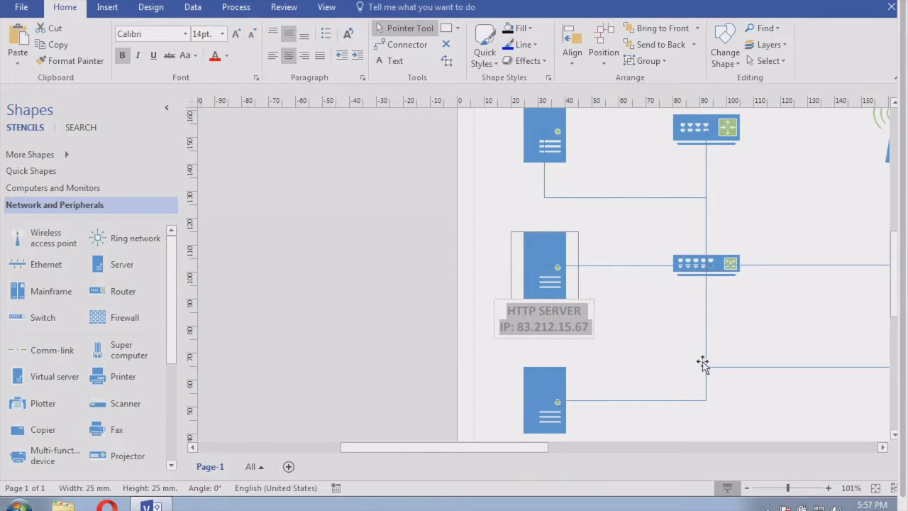
click(679, 357)
scroll(679, 357, down, 3)
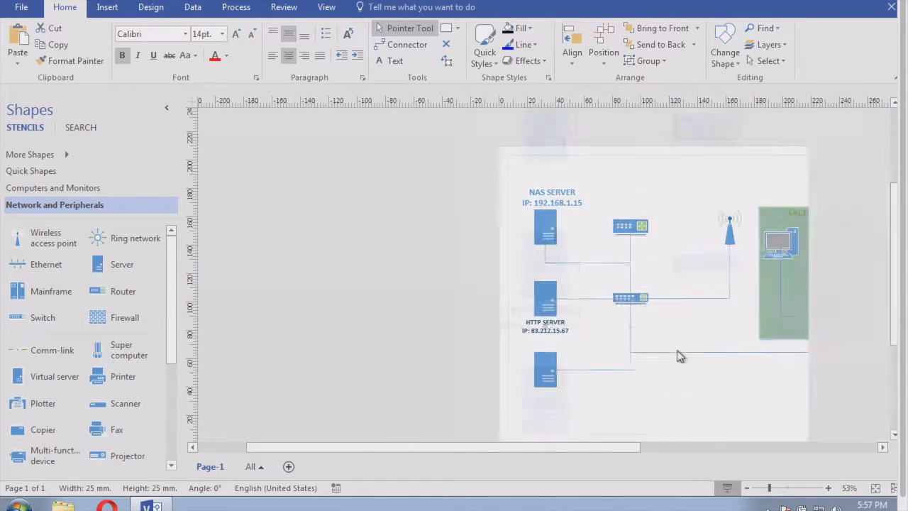
Move the HTTP server above the routers, below them, and back to its original place to try out its attached label and connectors.
click(540, 297)
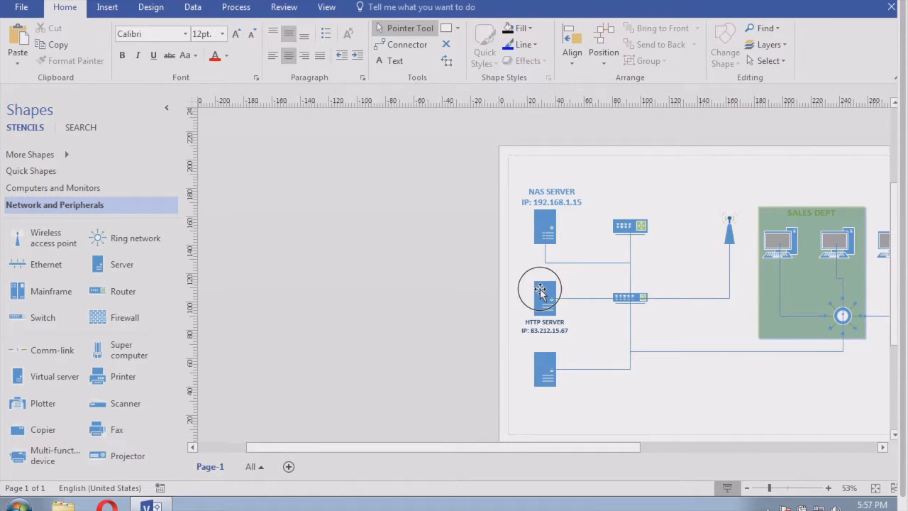
click(581, 333)
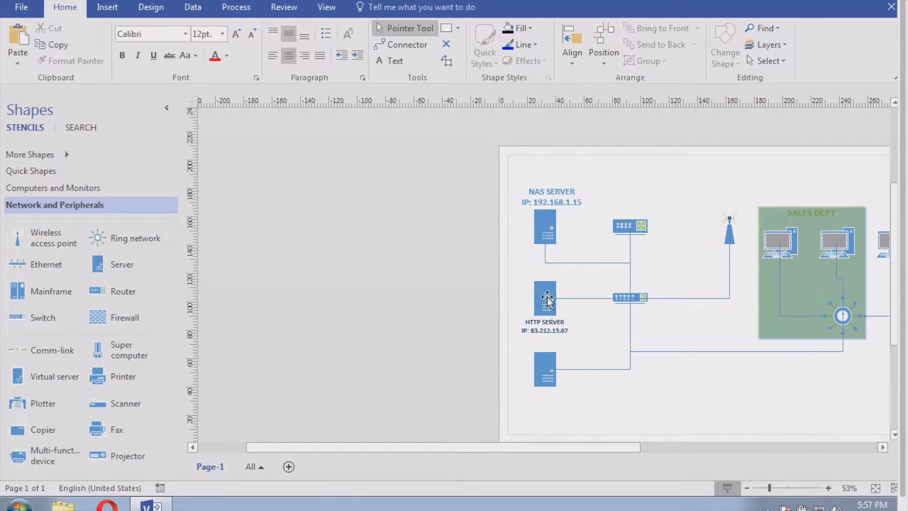
drag(541, 293, 683, 182)
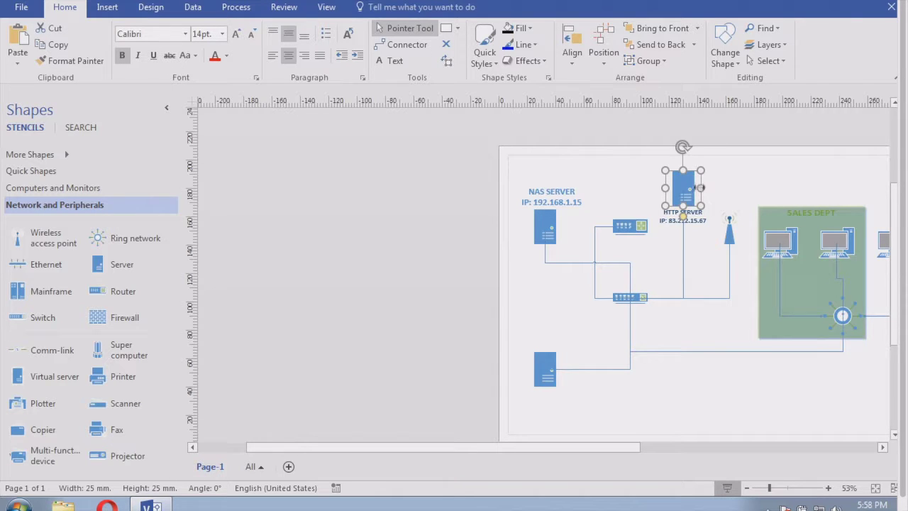
drag(684, 181, 687, 391)
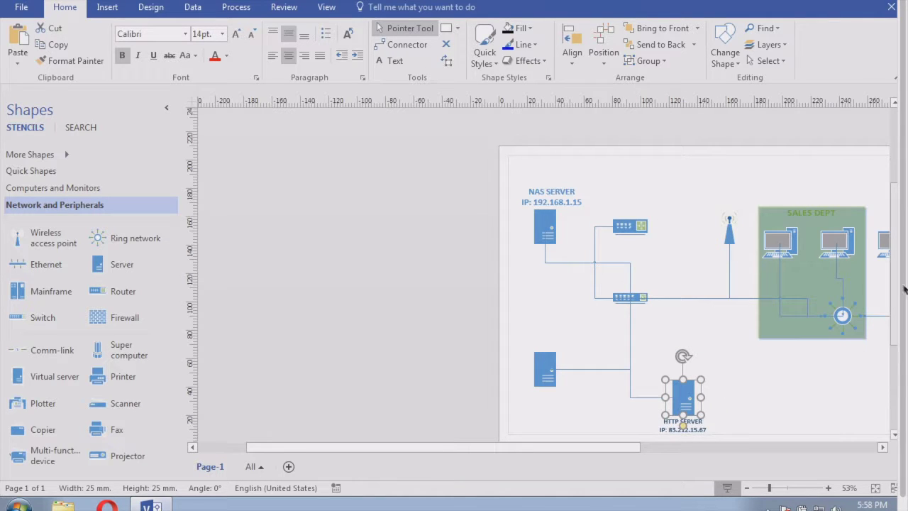
drag(899, 291, 900, 310)
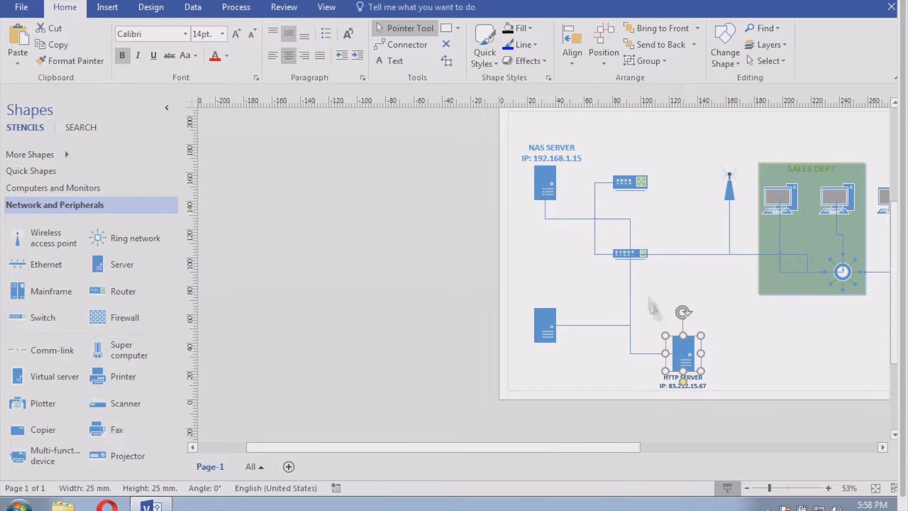
drag(675, 342, 542, 252)
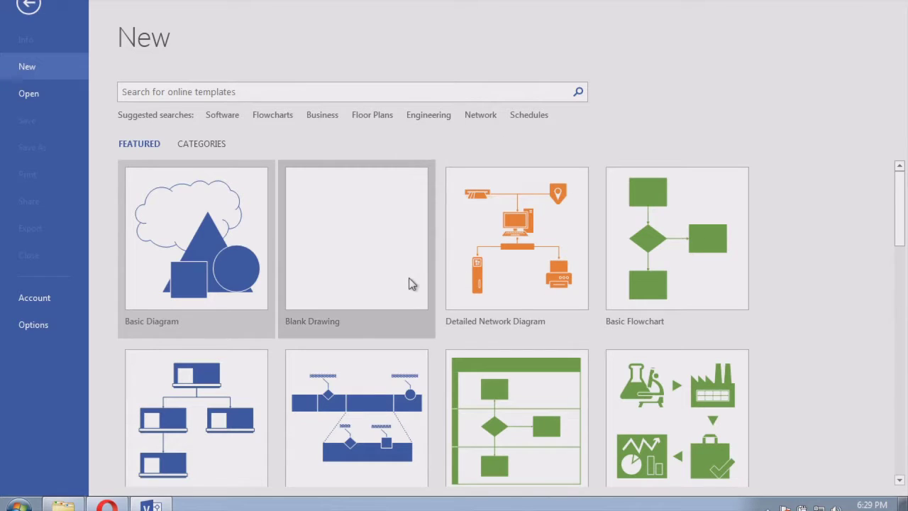
Create a new blank drawing from the Detailed Network Diagram template in metric units.
click(508, 250)
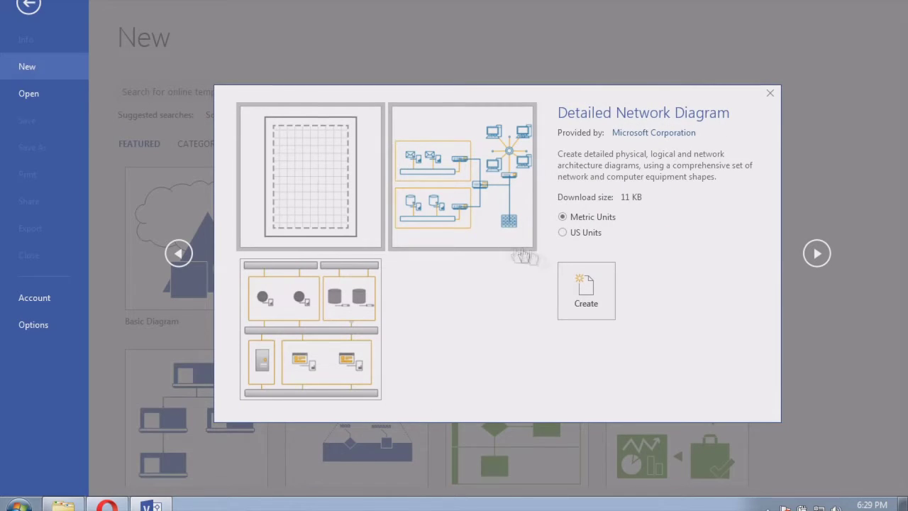
click(583, 292)
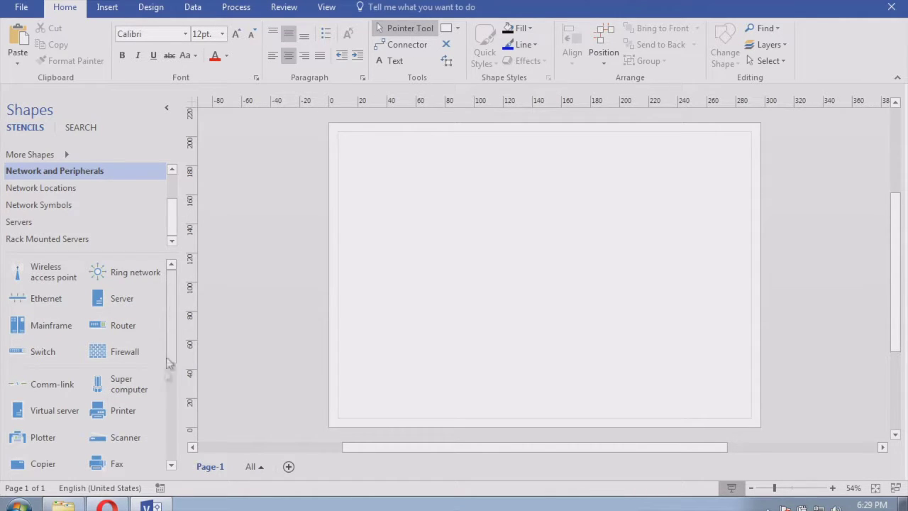
drag(131, 294, 142, 288)
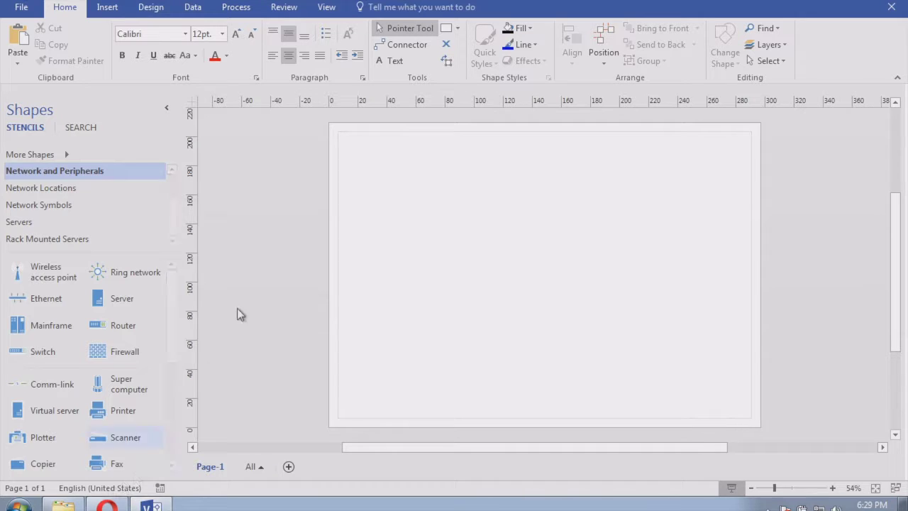
Switch to Opera, return to the Google results, and open Cisco's Visio Stencils product page.
mouse_move(118, 505)
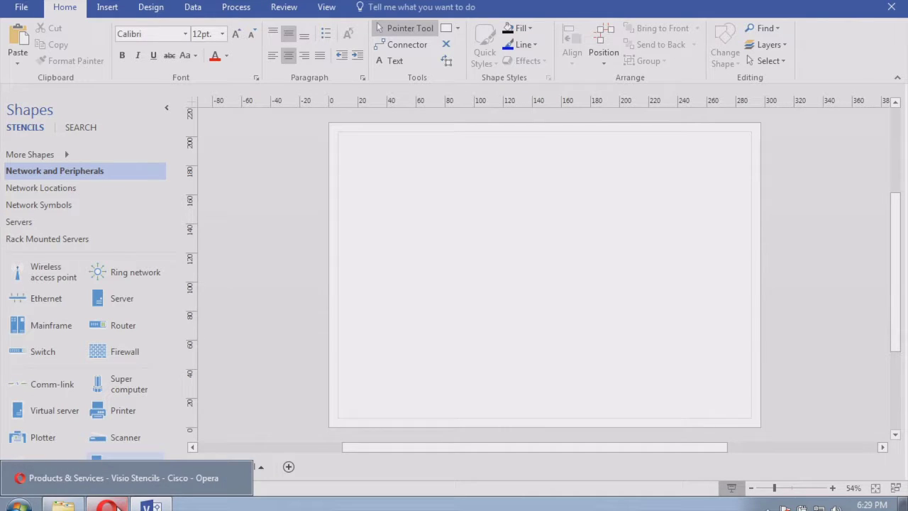
click(113, 505)
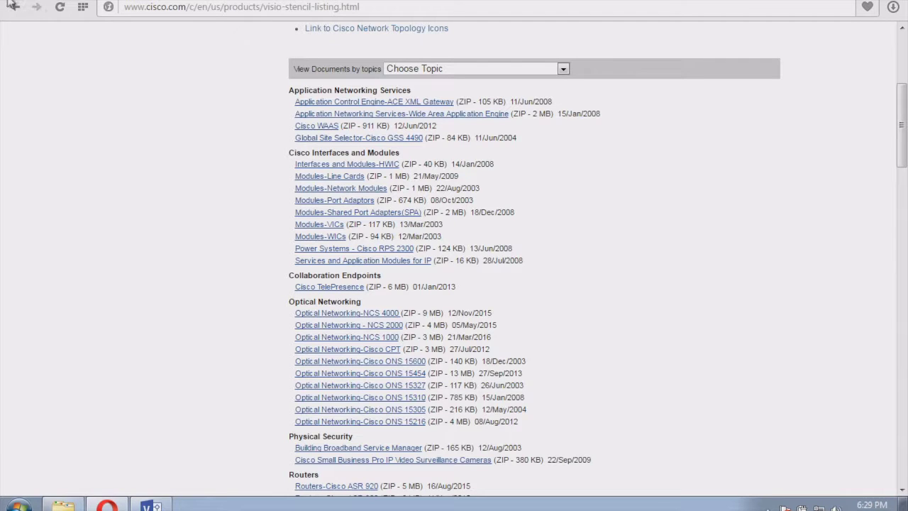
click(19, 6)
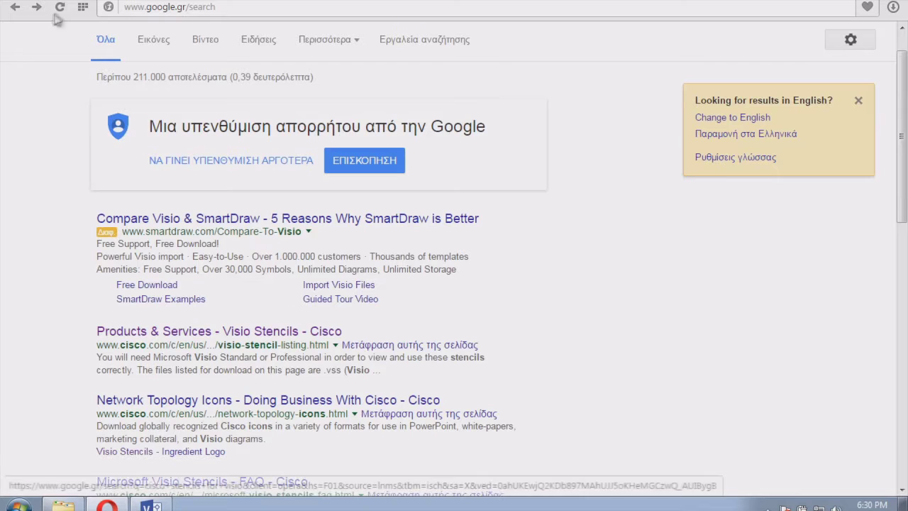
click(198, 335)
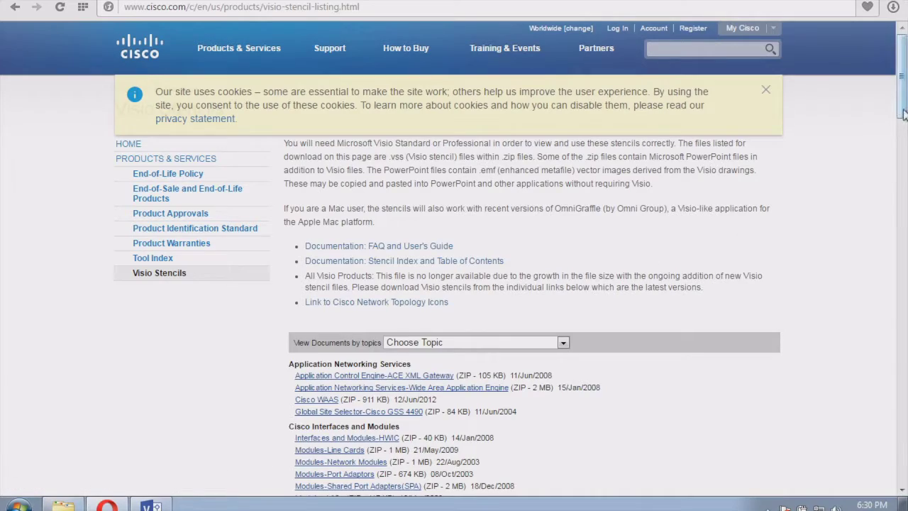
Download the Routers-Cisco ASR 920 stencil archive and show it in its download folder.
drag(905, 113, 898, 171)
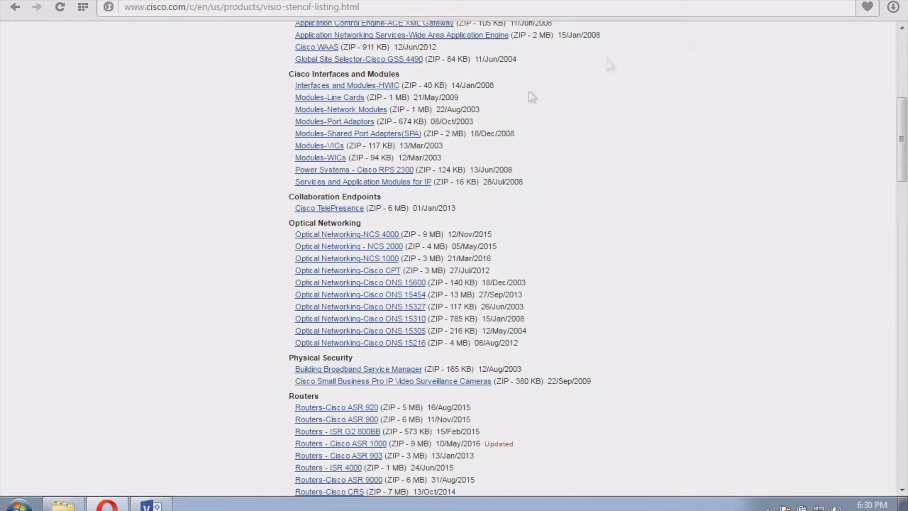
drag(904, 113, 906, 152)
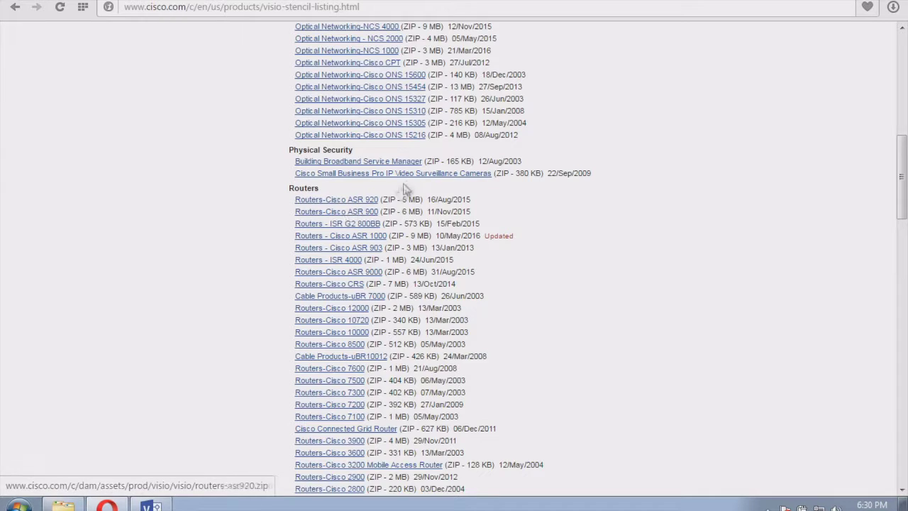
click(364, 201)
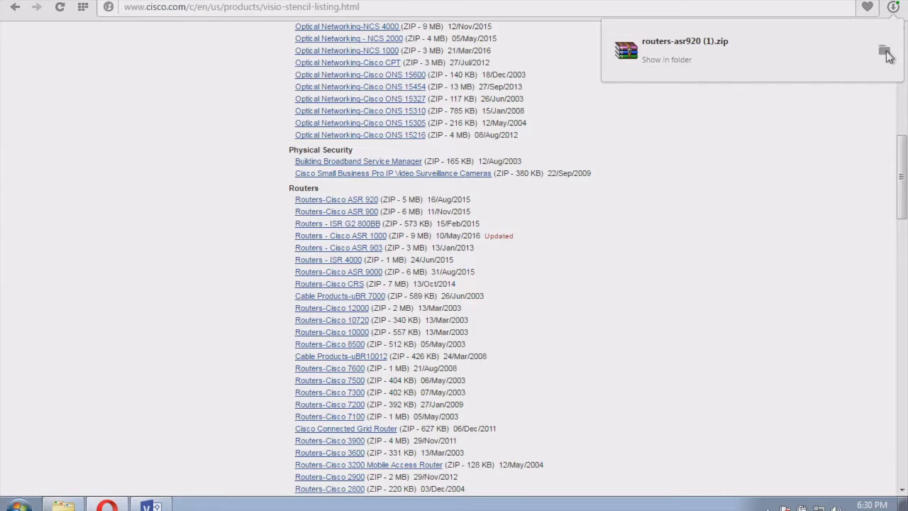
click(885, 53)
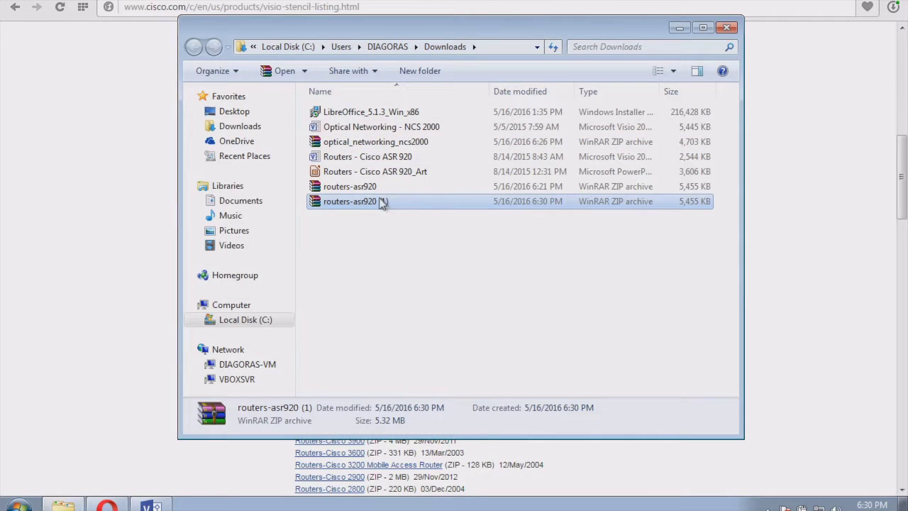
Delete the previously extracted "Routers - Cisco ASR 920" Visio stencil file from the Downloads folder.
click(396, 188)
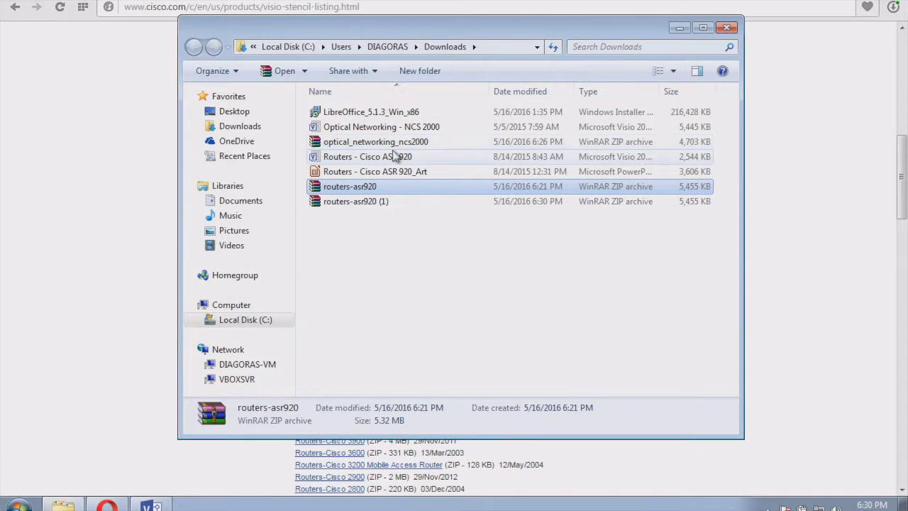
right_click(394, 155)
click(330, 263)
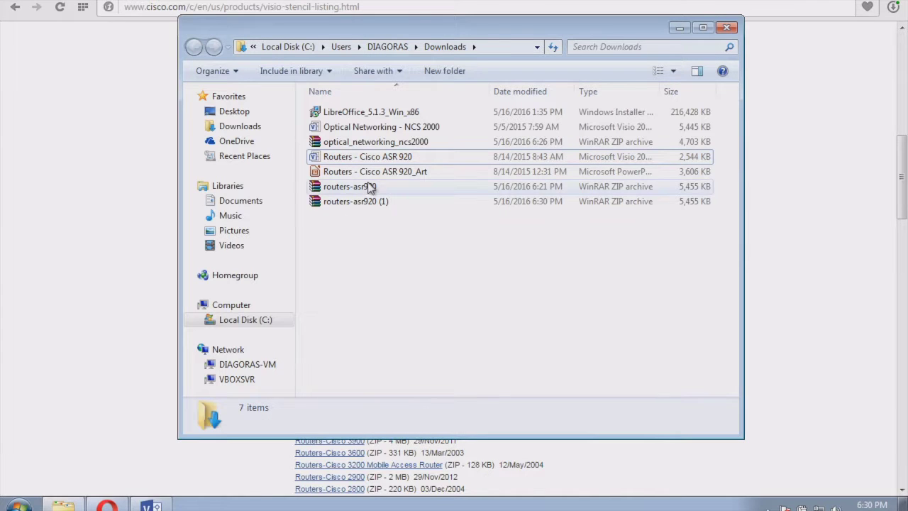
click(393, 187)
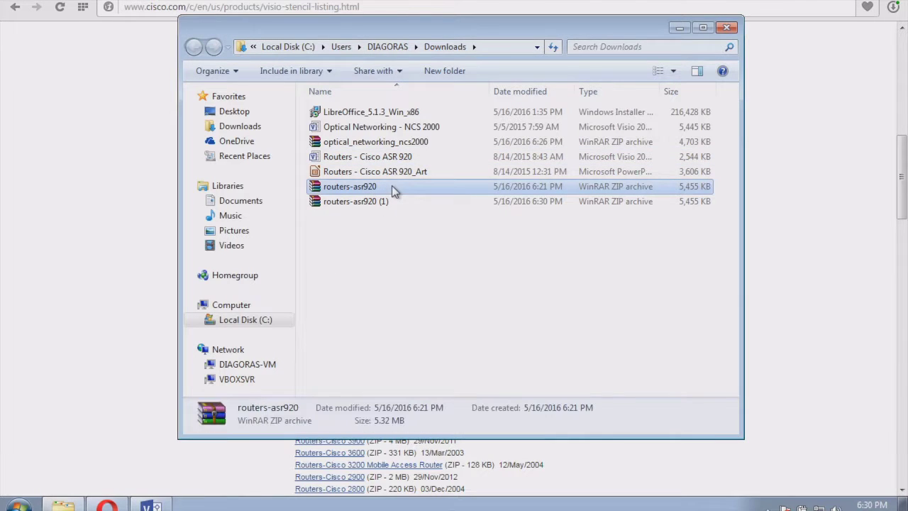
click(421, 156)
right_click(421, 156)
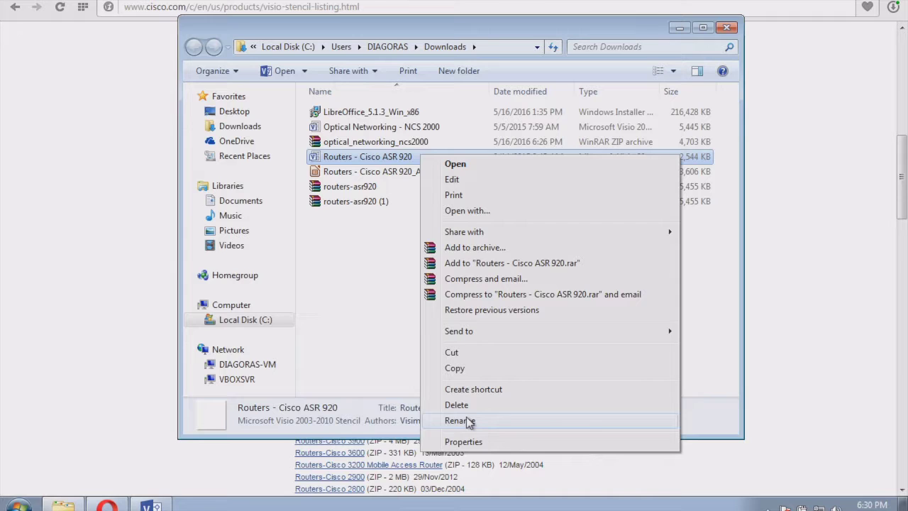
click(469, 408)
key(Return)
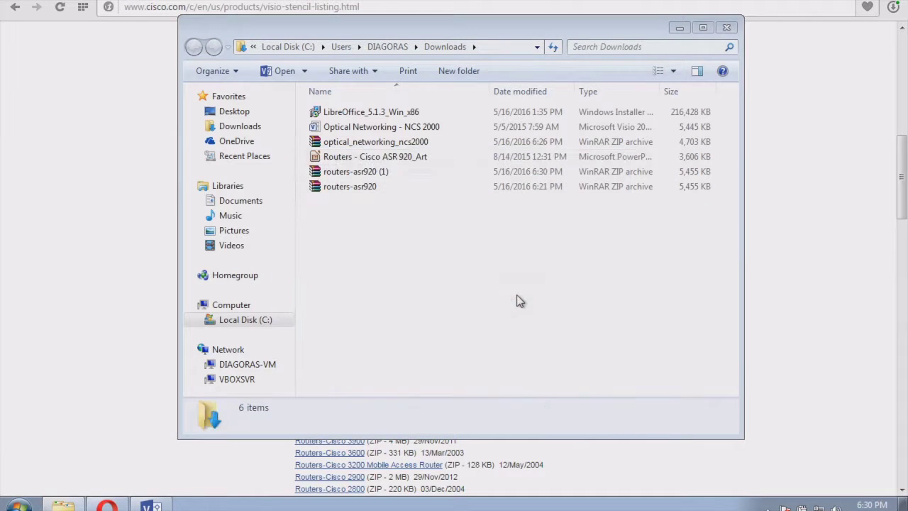
Delete the duplicate archive "routers-asr920 (1)" from the Downloads folder.
click(379, 178)
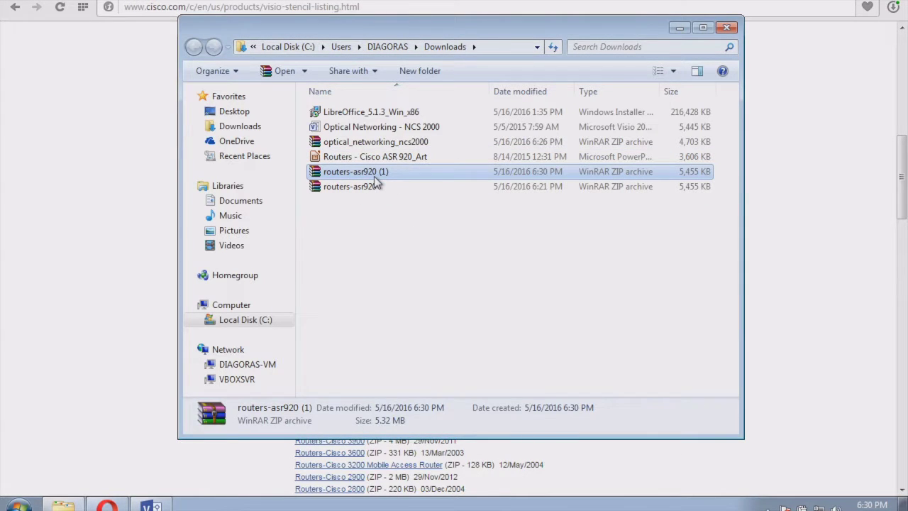
right_click(376, 179)
click(419, 394)
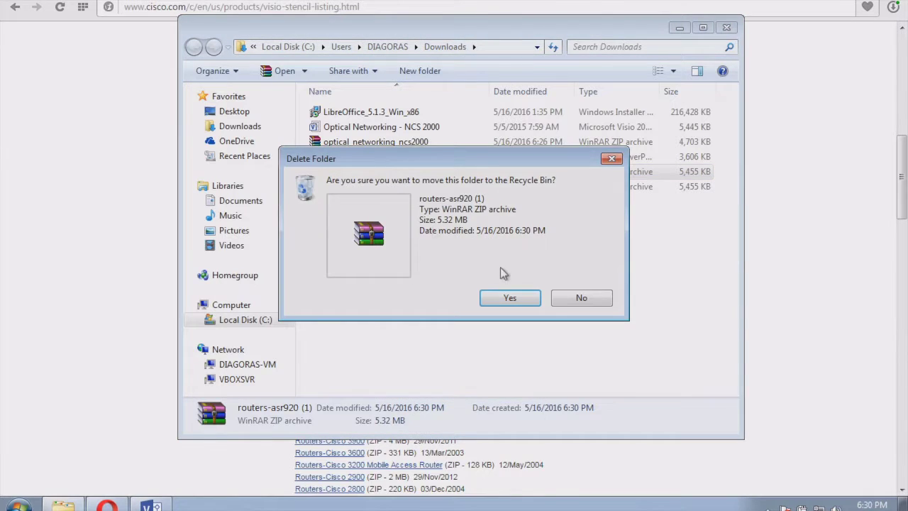
click(494, 299)
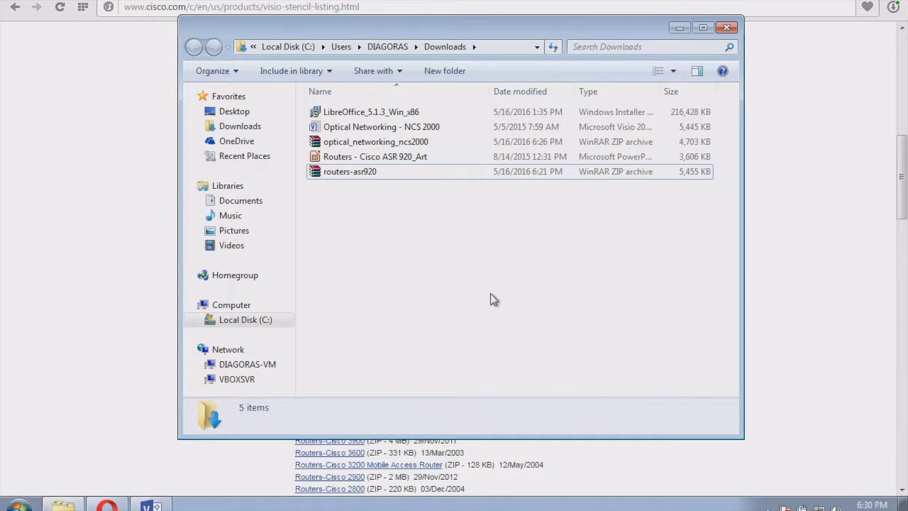
Extract the routers-asr920 archive directly into Downloads, replacing the existing presentation file, and widen the Type column to show full file types.
click(393, 175)
right_click(392, 174)
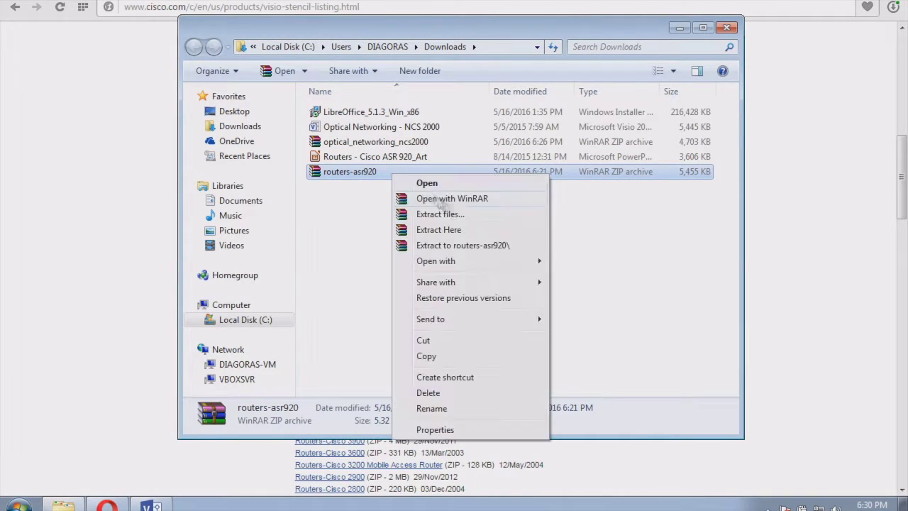
click(452, 230)
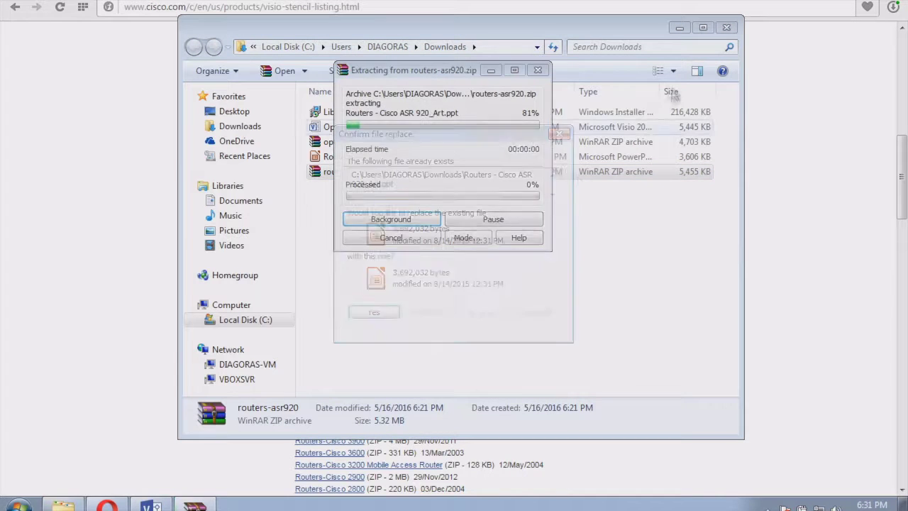
click(374, 312)
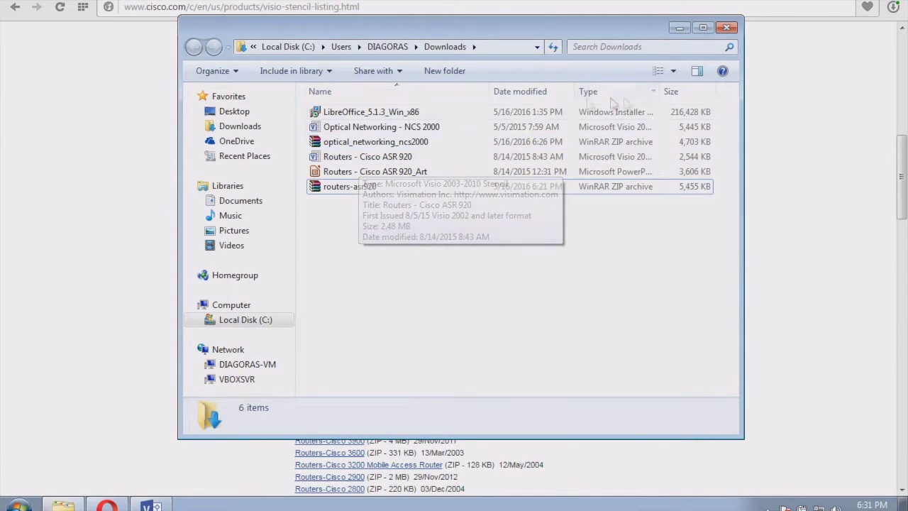
drag(660, 86, 749, 83)
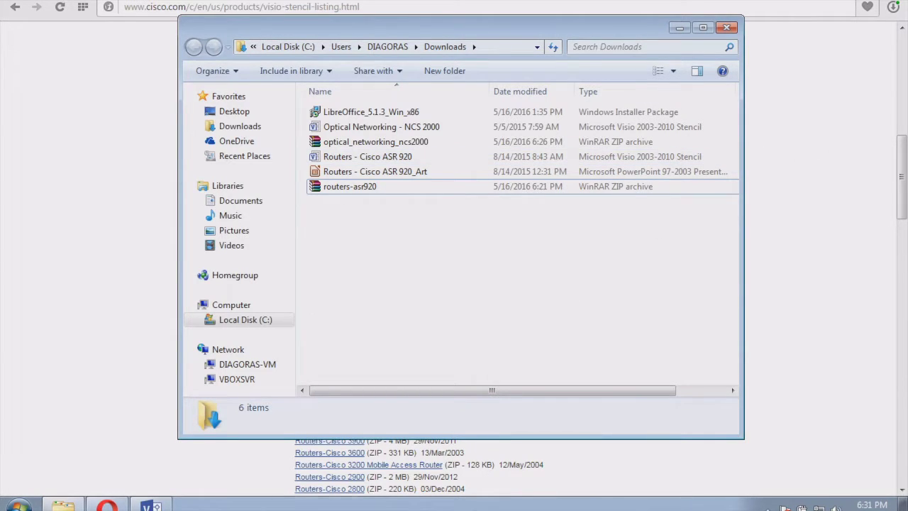
Switch to Visio and open the downloaded "Routers - Cisco ASR 920" stencil from the Downloads folder.
click(151, 506)
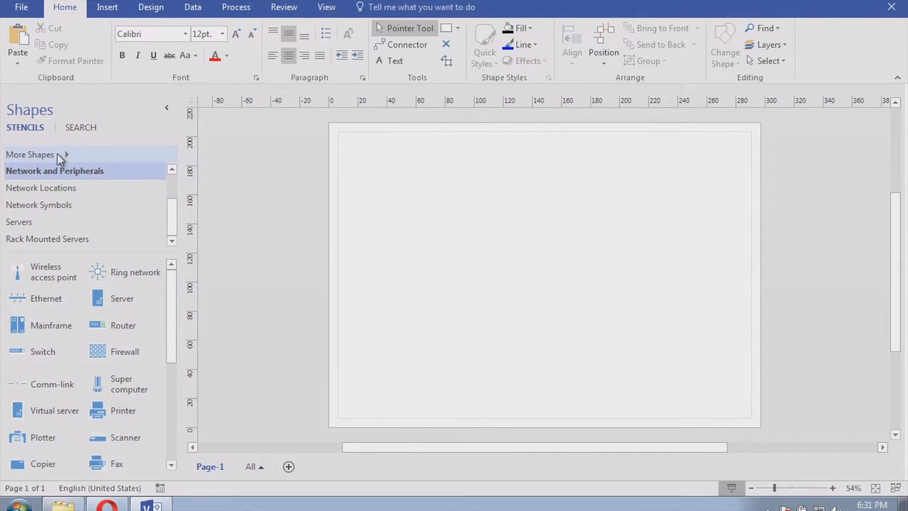
click(57, 154)
mouse_move(197, 177)
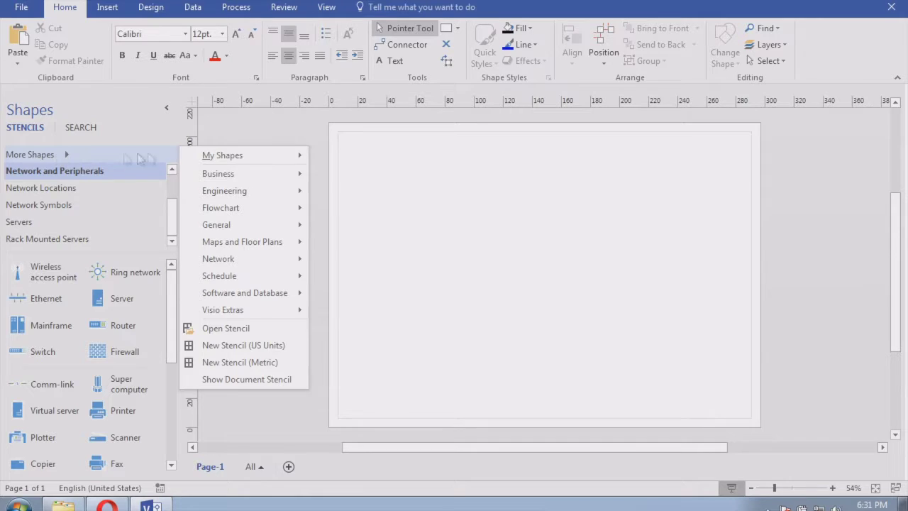
mouse_move(245, 172)
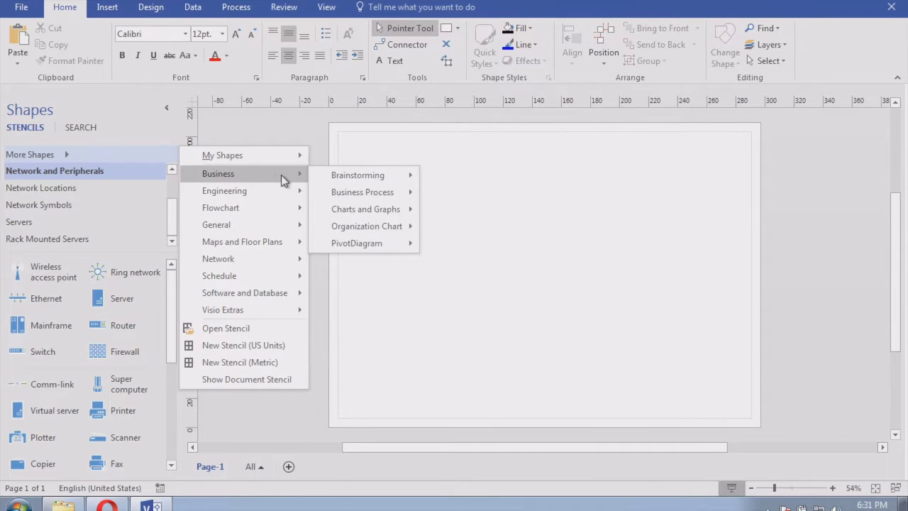
mouse_move(253, 313)
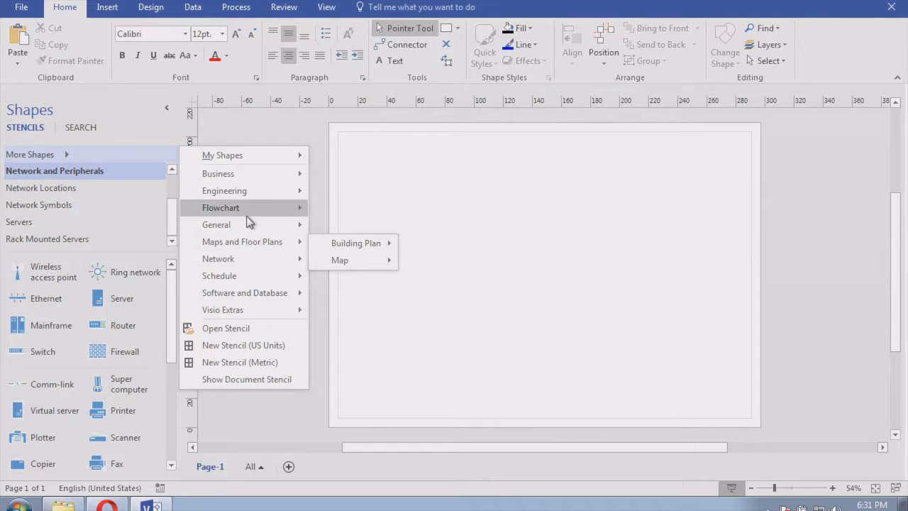
mouse_move(239, 299)
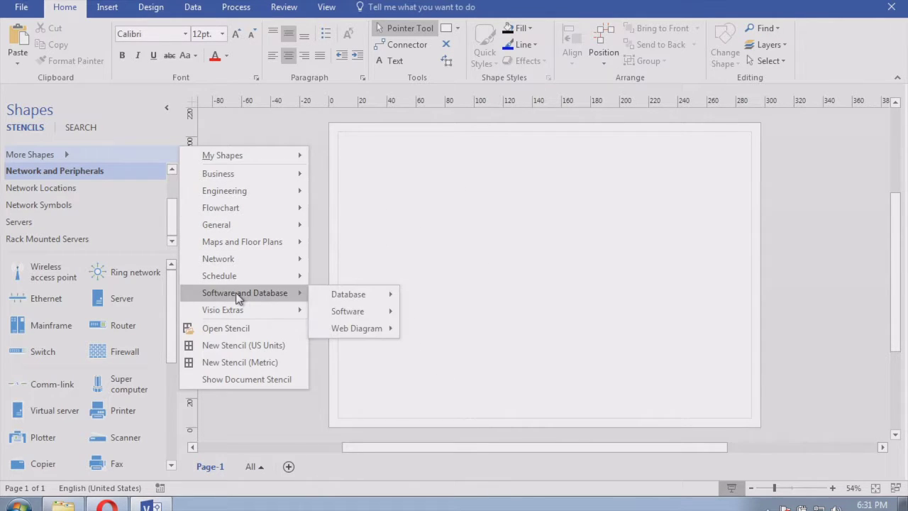
click(249, 326)
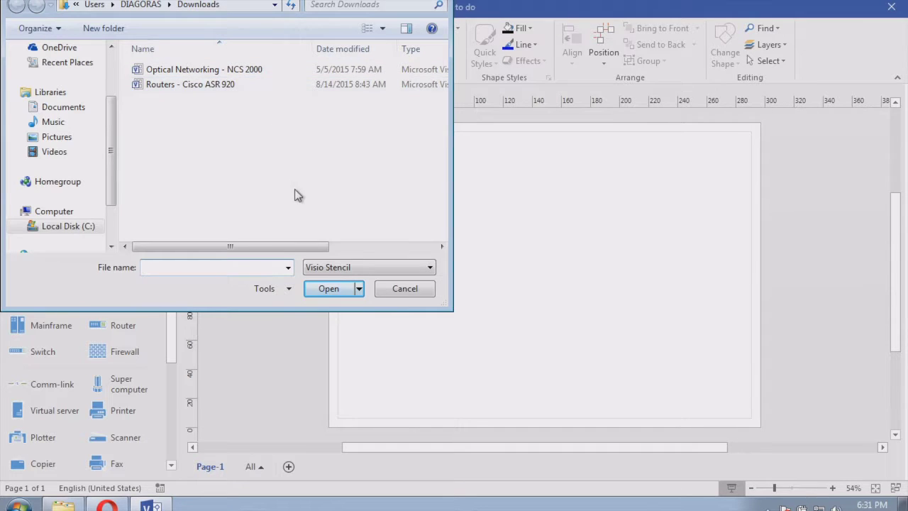
drag(256, 251, 229, 247)
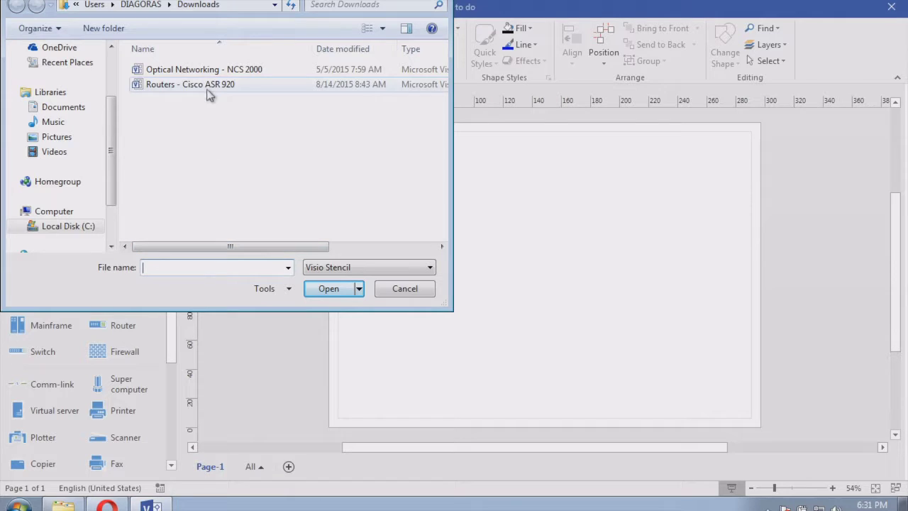
click(210, 94)
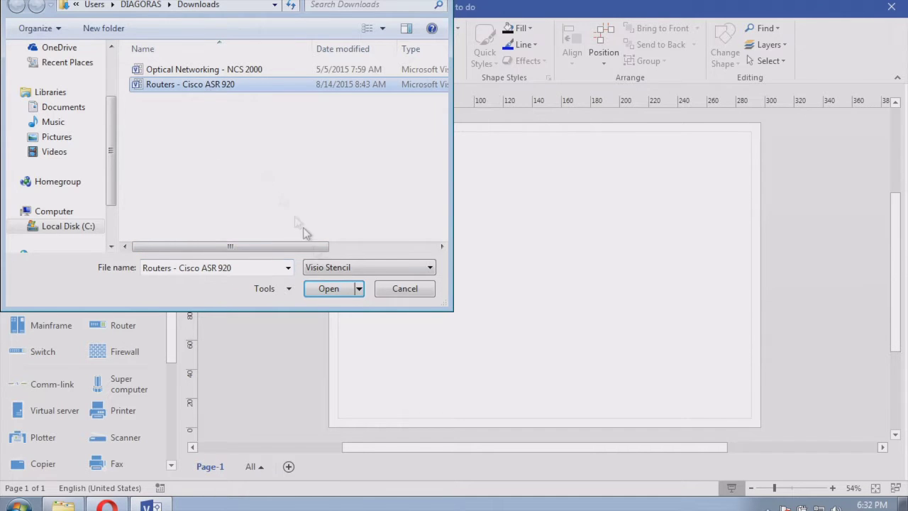
click(330, 289)
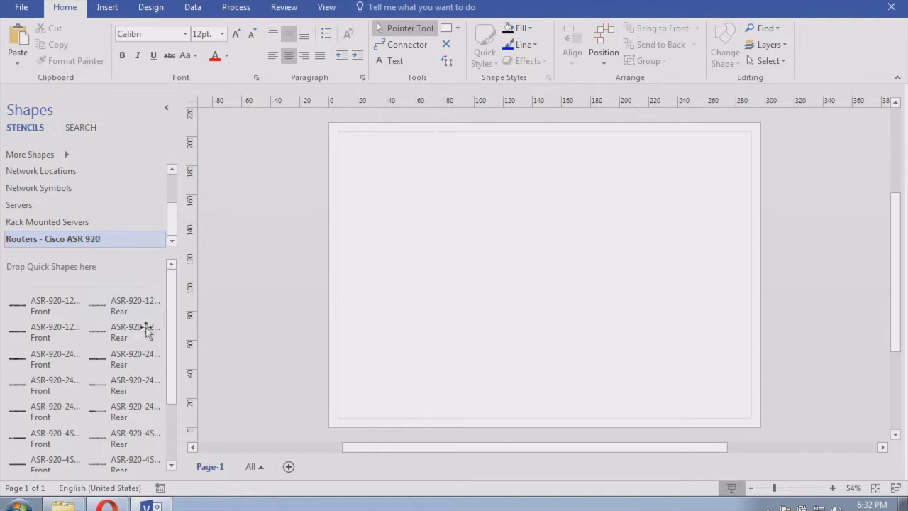
Place an ASR-920-24 Front router shape from the Cisco ASR 920 stencil near the upper middle of the page.
scroll(171, 297, down, 1)
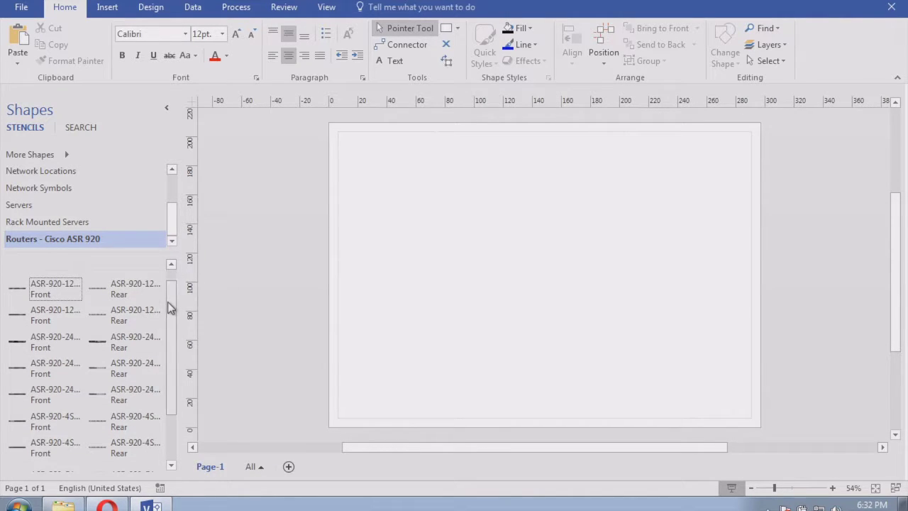
drag(170, 296, 181, 378)
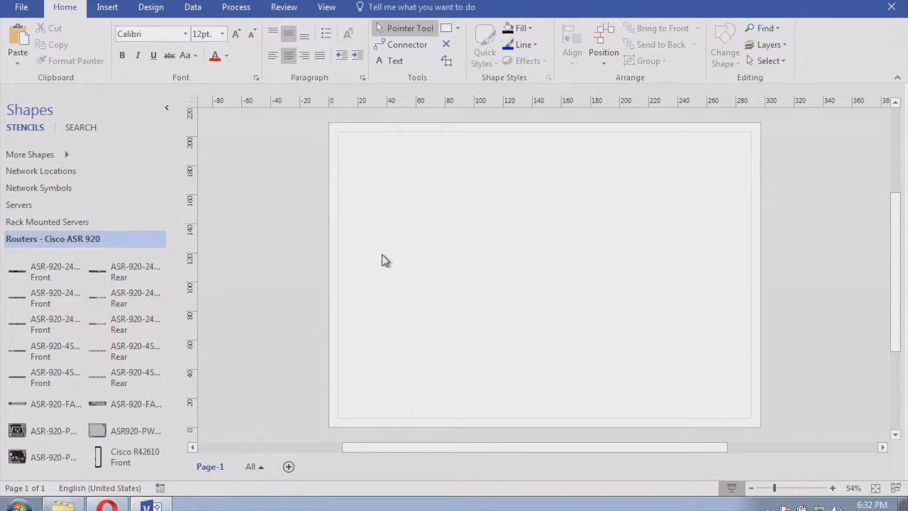
mouse_move(49, 266)
mouse_down()
mouse_move(245, 256)
mouse_move(273, 269)
mouse_move(423, 222)
mouse_move(471, 220)
mouse_move(512, 196)
mouse_move(531, 221)
mouse_up()
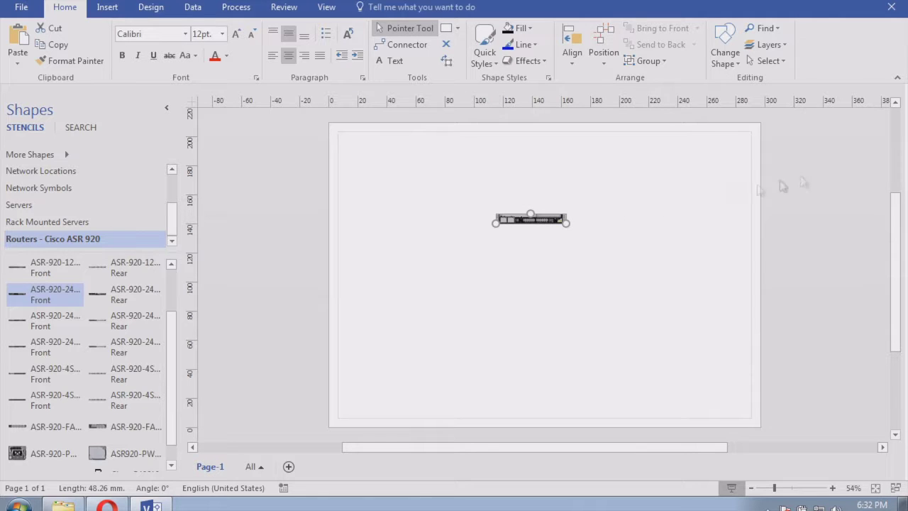
click(847, 177)
Move the ASR-920-24 Front router to the upper-left area of the page.
click(833, 488)
click(834, 488)
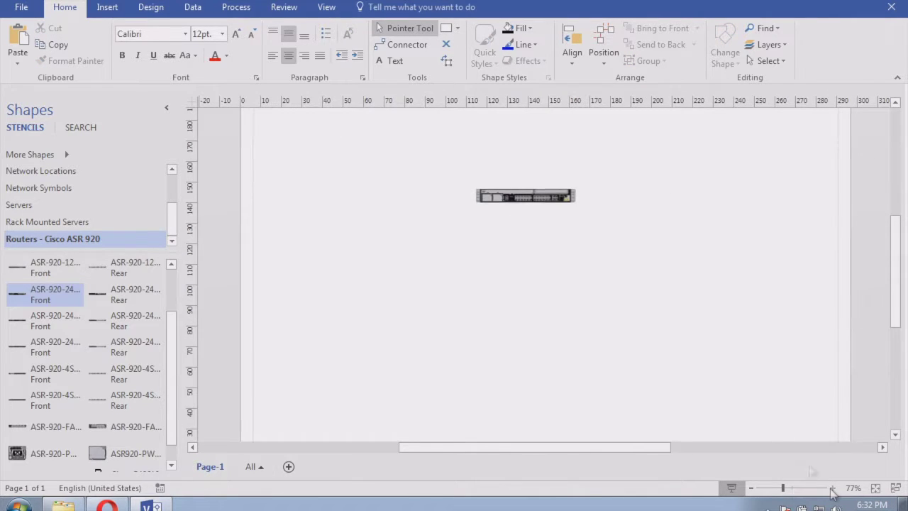
drag(418, 155, 689, 264)
drag(527, 184, 527, 157)
drag(479, 191, 304, 159)
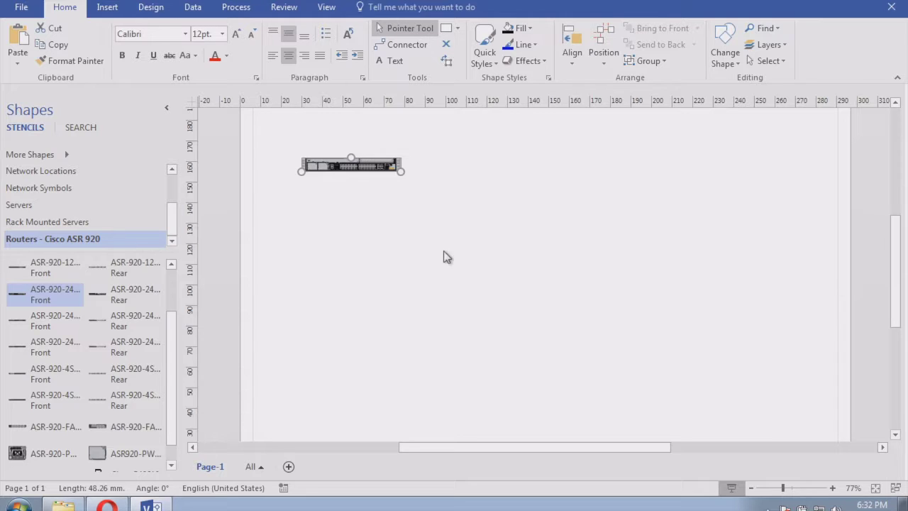
Place the ASR-920-P power supply shape with the AC socket on the page, to the right of the router.
drag(899, 233, 900, 190)
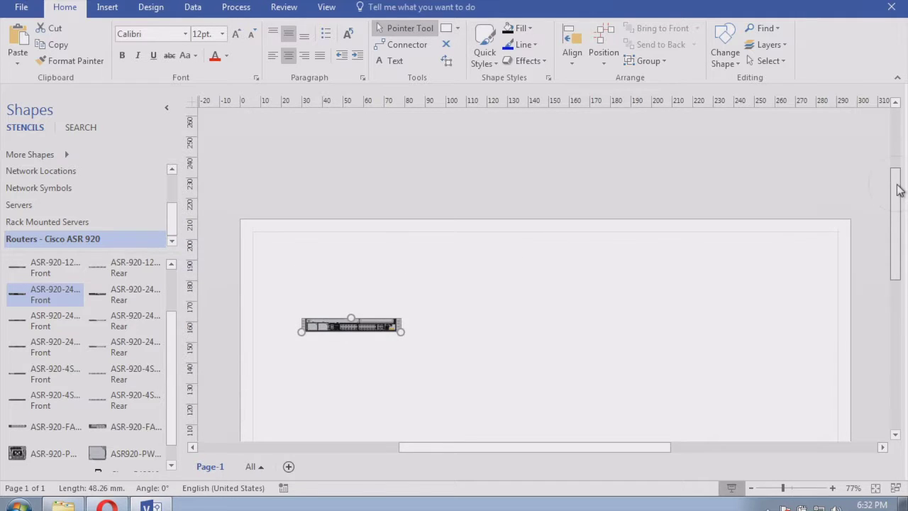
drag(176, 364, 172, 399)
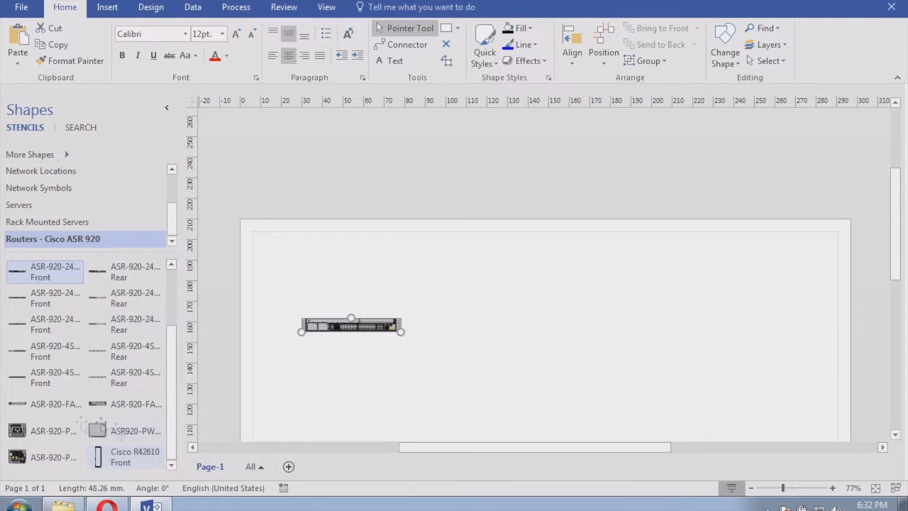
drag(17, 431, 567, 309)
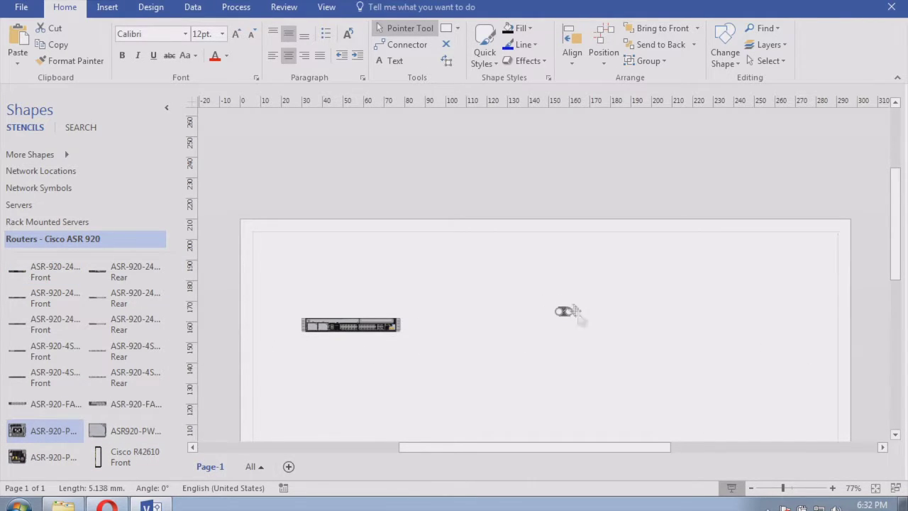
click(635, 292)
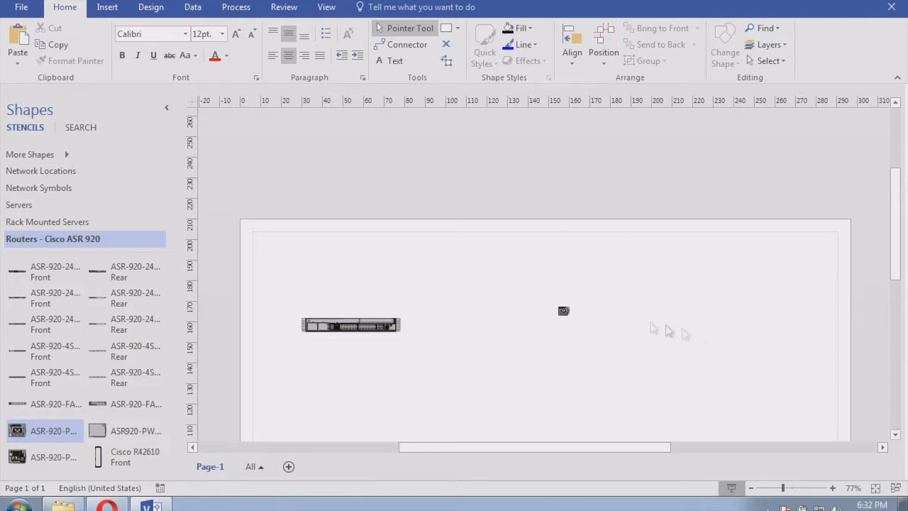
Enlarge the power supply shape proportionally to about 60 mm wide.
click(564, 312)
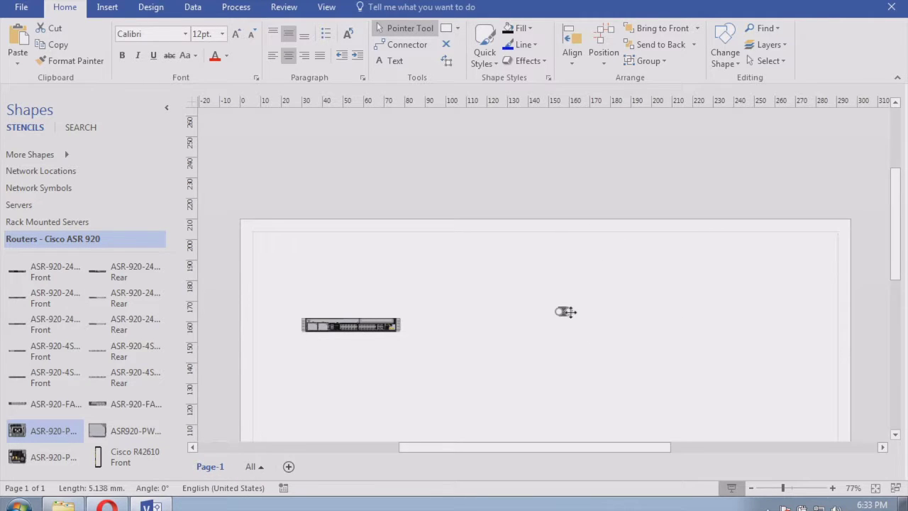
drag(565, 313, 683, 318)
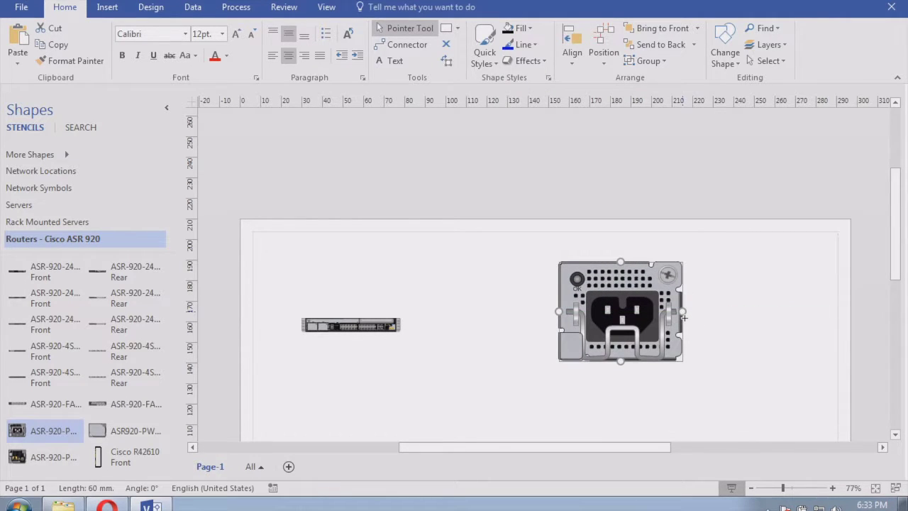
click(778, 329)
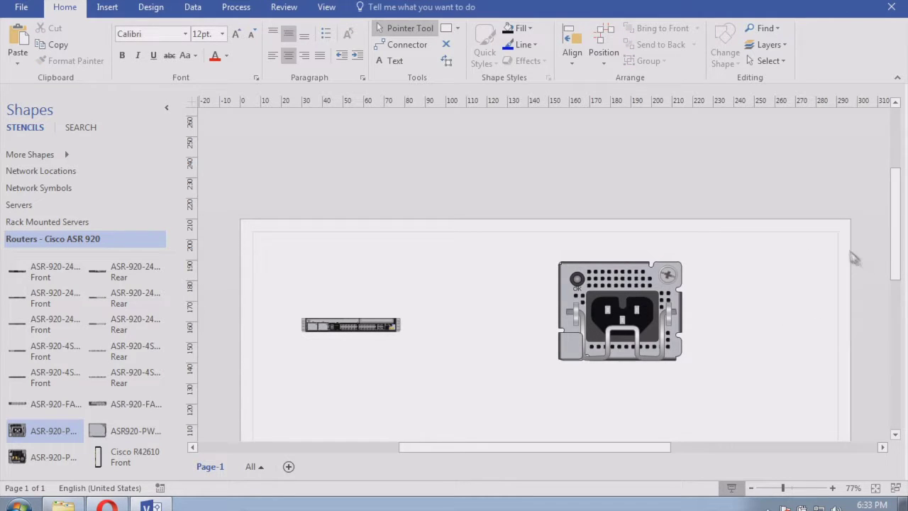
Place the blank ASR920-PW cover plate over the enlarged power supply, then shift it left toward the router.
click(898, 190)
drag(898, 190, 882, 218)
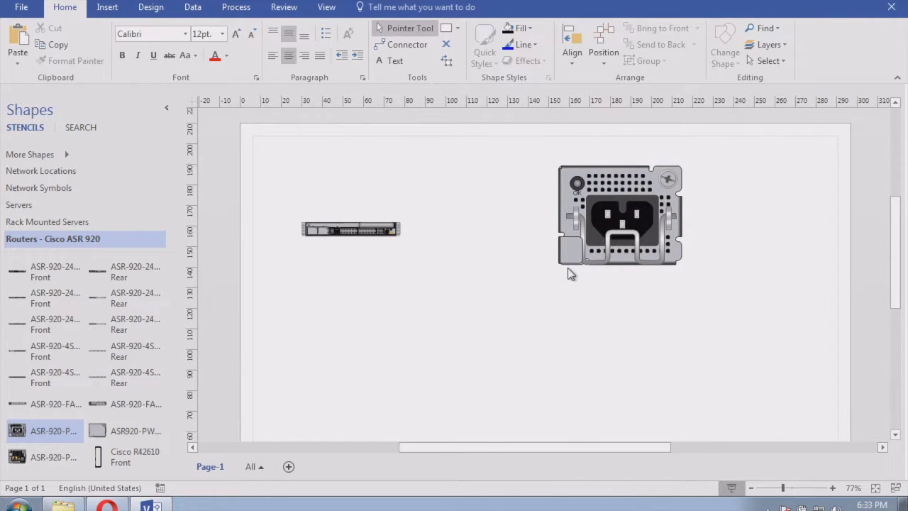
drag(121, 431, 602, 219)
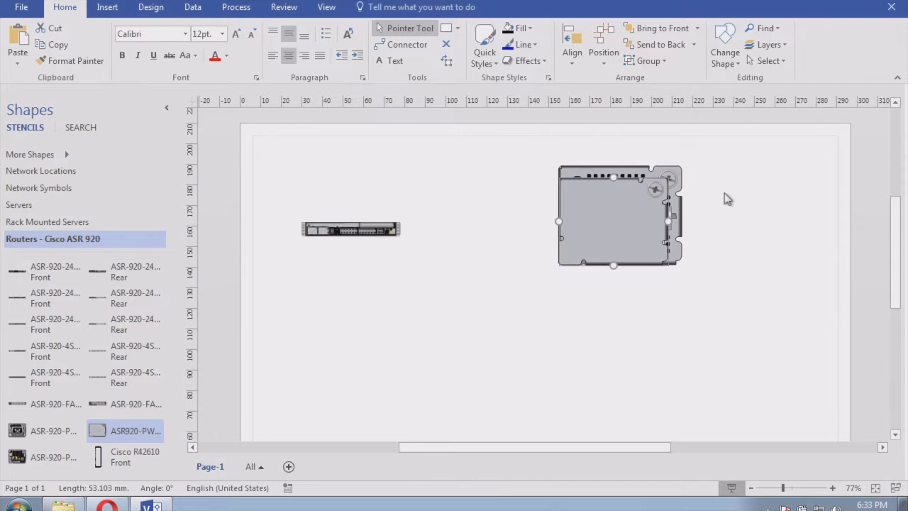
drag(598, 207, 465, 199)
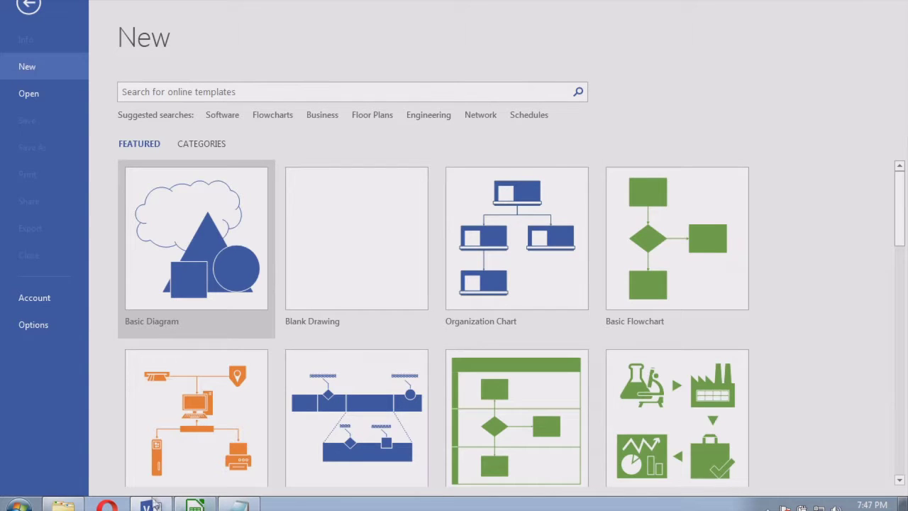
Switch to the employee spreadsheet and review its Name, Title and Reports to column headers.
click(195, 506)
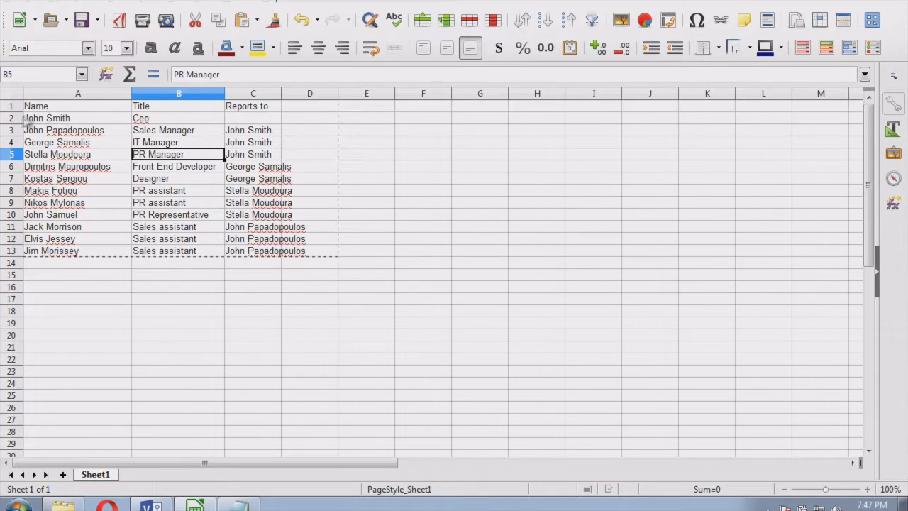
click(87, 108)
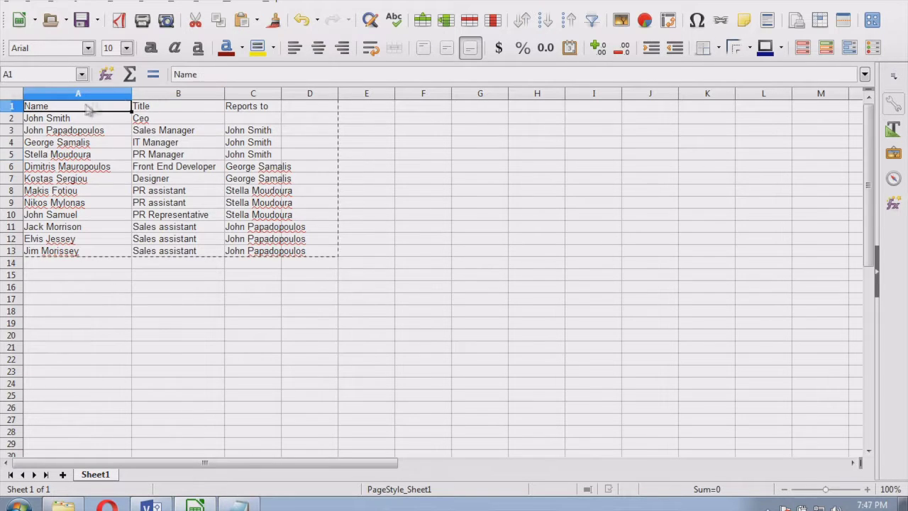
click(177, 106)
click(257, 110)
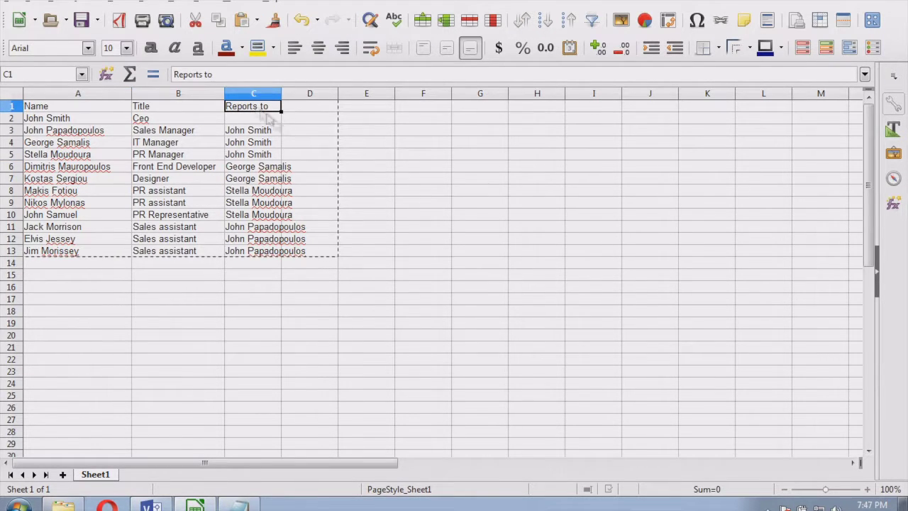
click(163, 117)
click(238, 108)
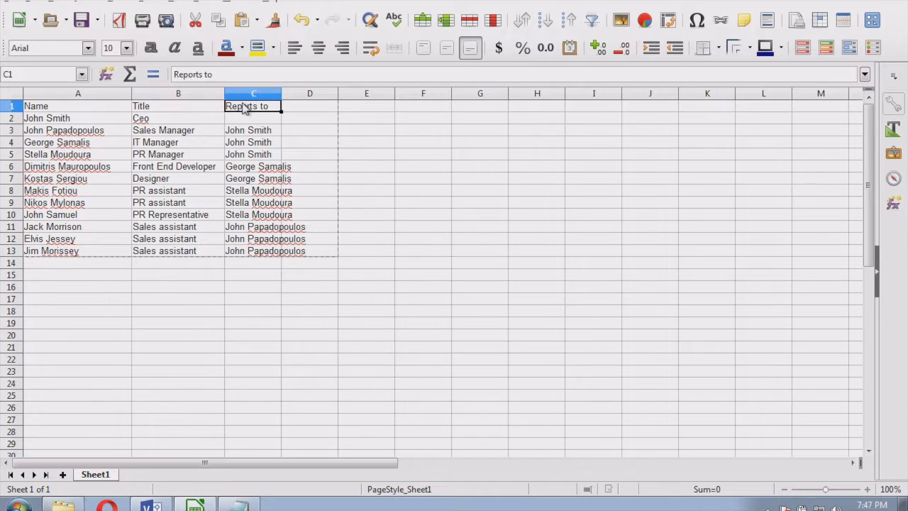
Examine the CEO's row and whom the Sales, IT and PR managers report to in the Reports to column.
click(92, 120)
click(152, 122)
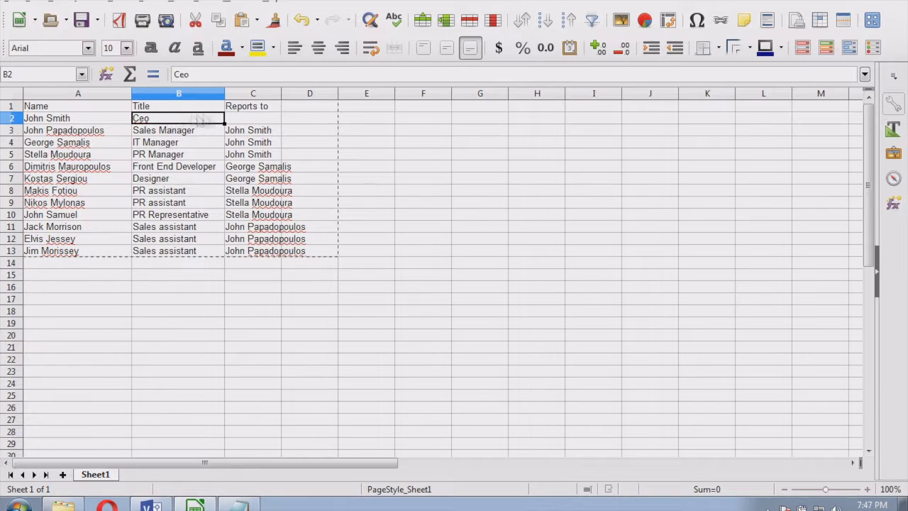
click(258, 122)
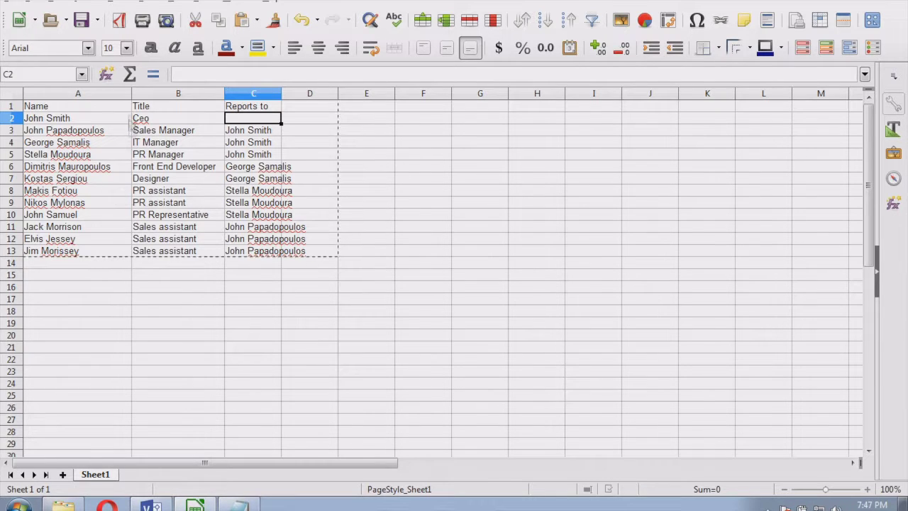
click(71, 133)
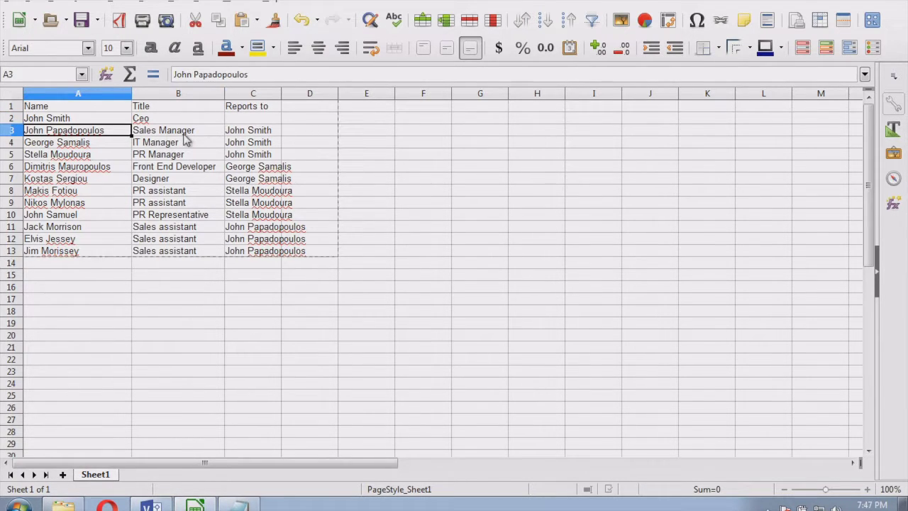
click(263, 134)
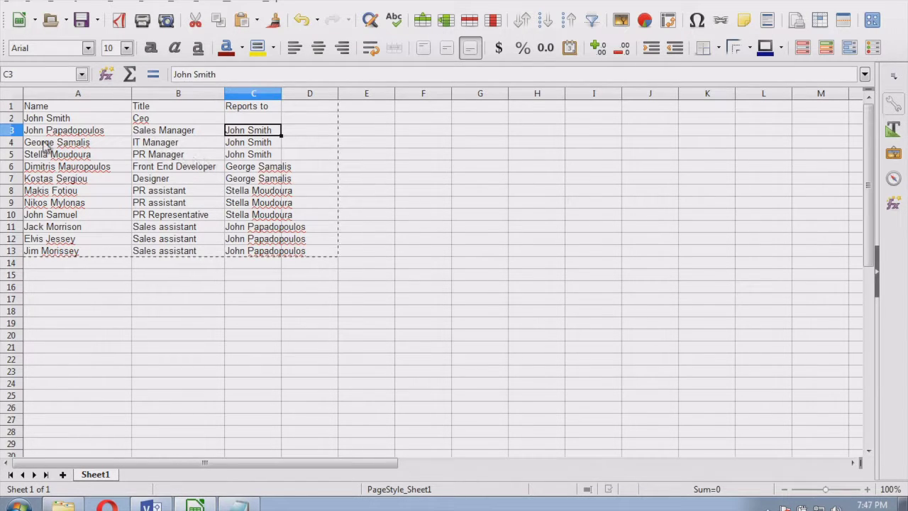
click(254, 145)
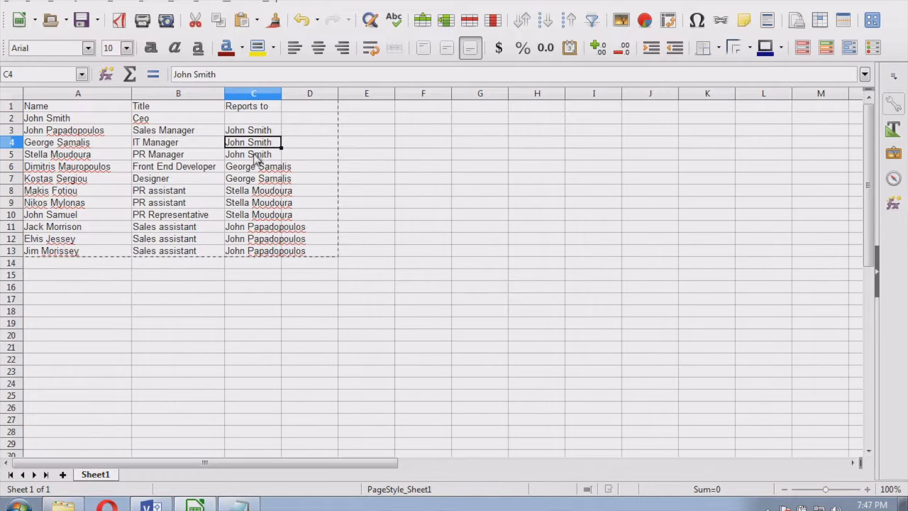
click(255, 156)
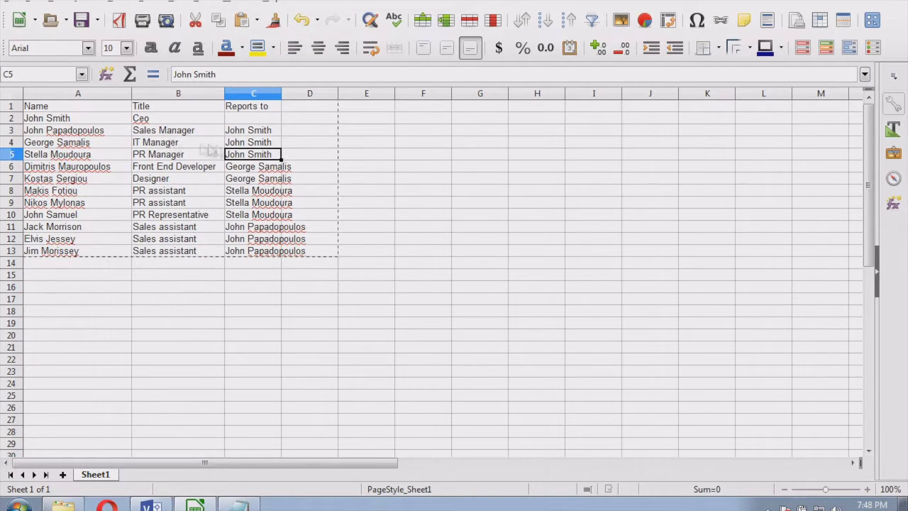
Trace the reporting line from the Front End Developer through the IT Manager to the CEO in the spreadsheet.
click(261, 169)
click(68, 144)
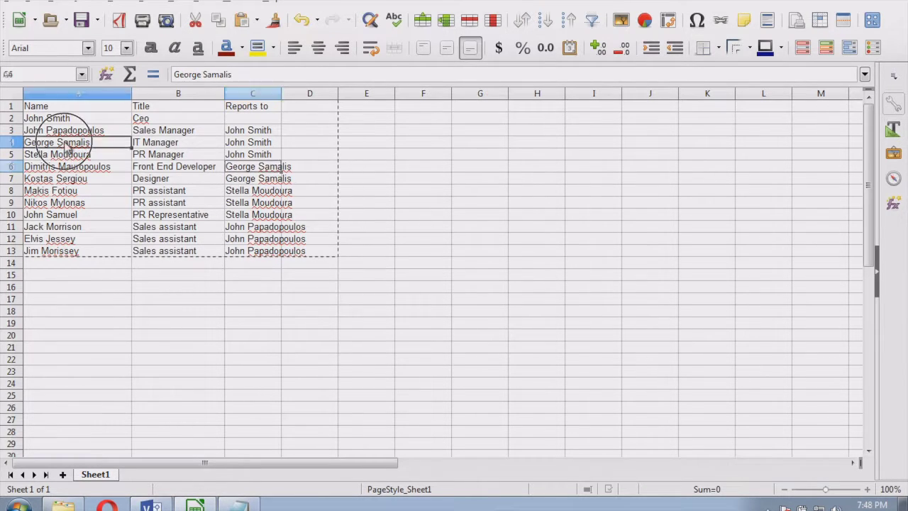
click(150, 144)
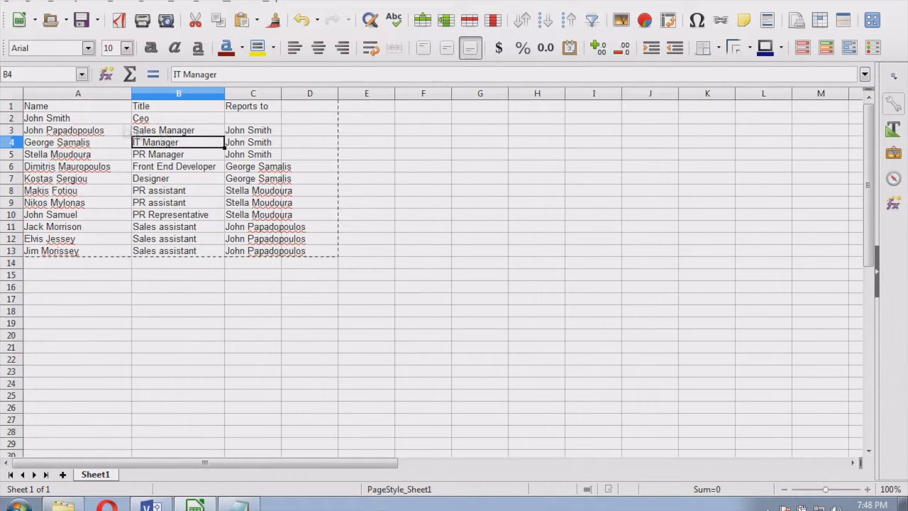
click(88, 119)
click(182, 123)
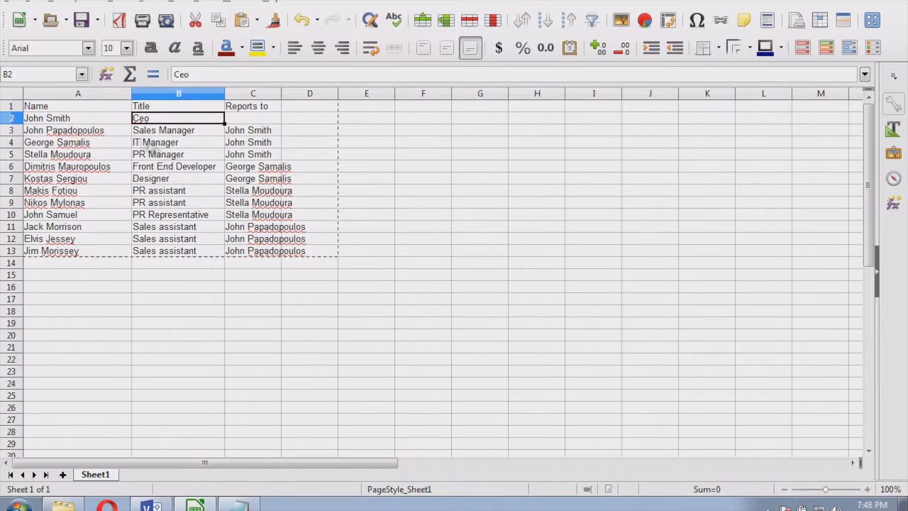
click(65, 119)
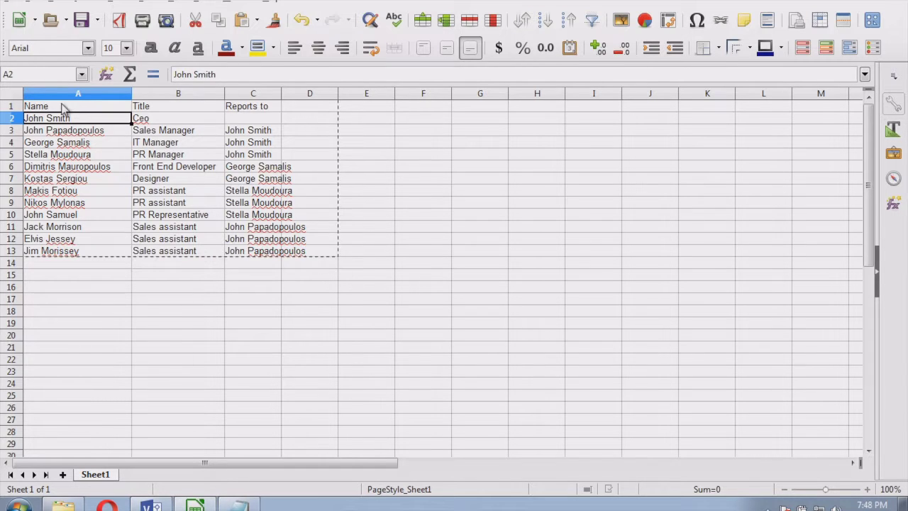
Switch to the mydata_for_visio text file in Notepad and compare its comma-separated records side by side with the spreadsheet.
click(239, 504)
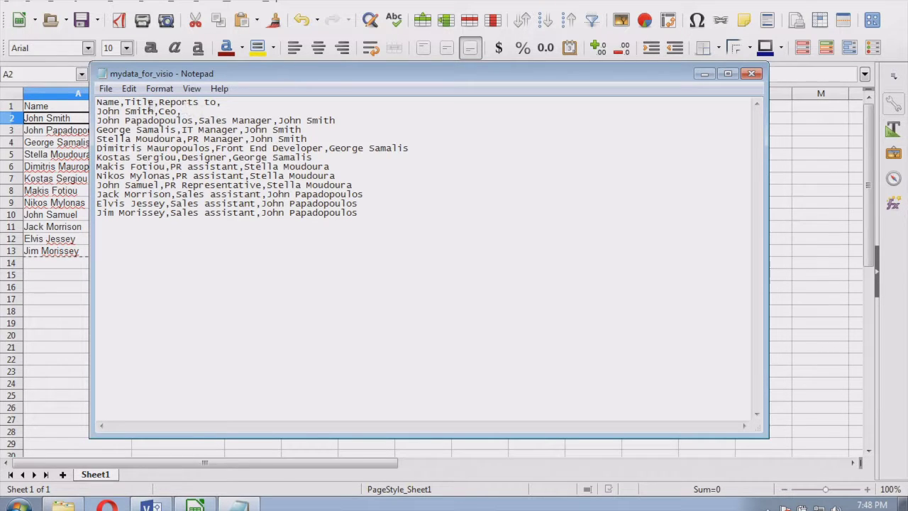
drag(396, 207, 68, 87)
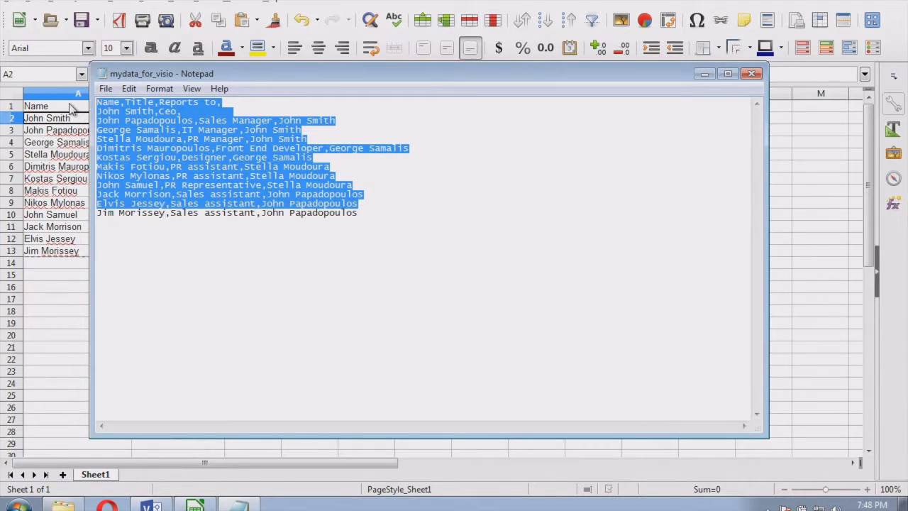
click(122, 112)
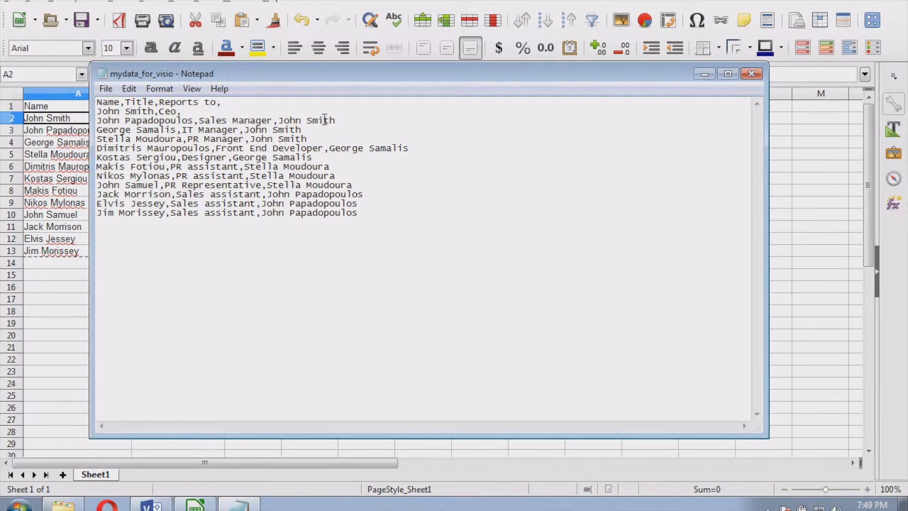
drag(260, 74, 490, 112)
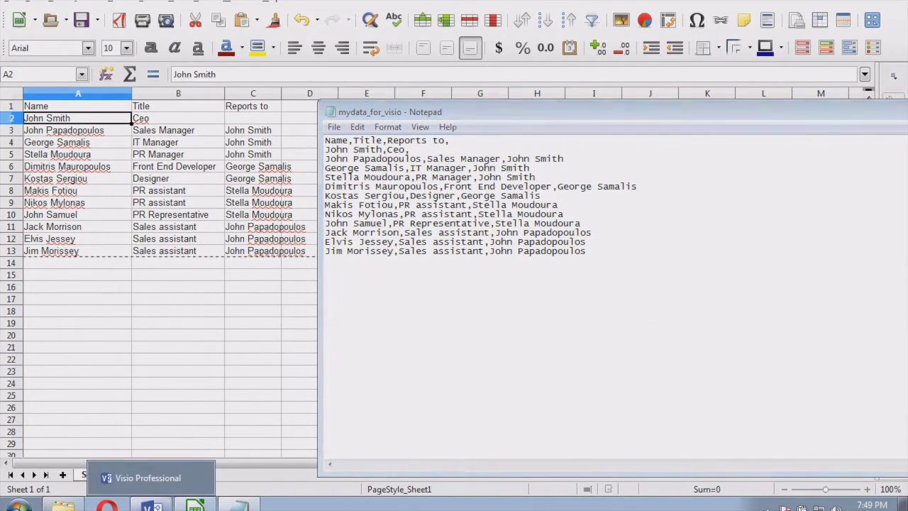
Switch to Visio, compare the variants of the Organization Chart template and select Organization Chart Wizard.
click(151, 506)
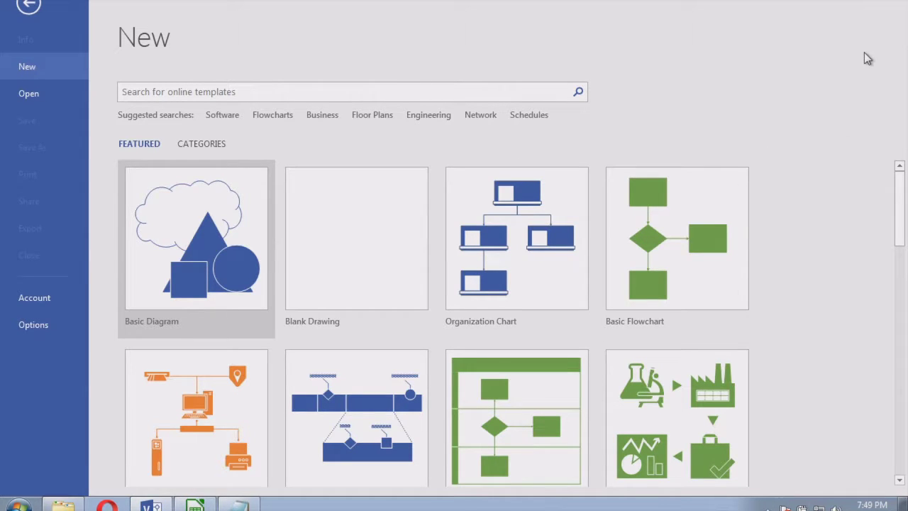
click(534, 258)
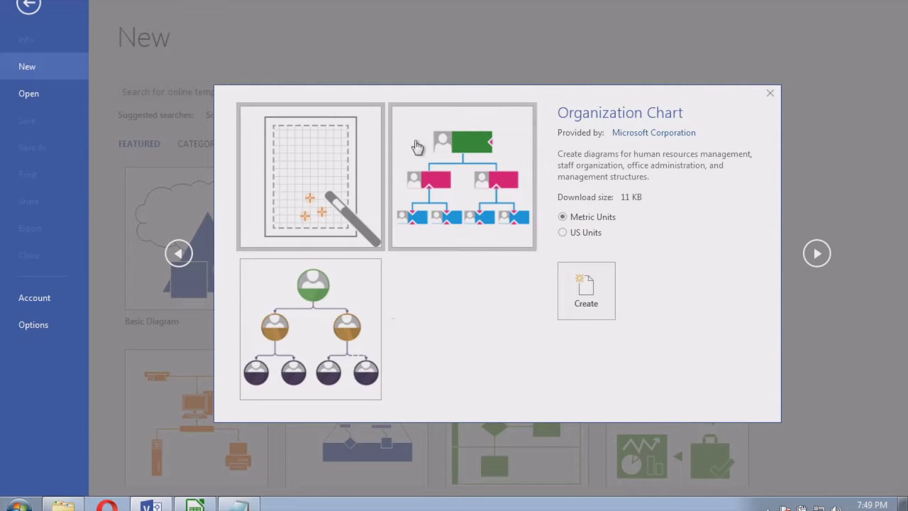
click(316, 175)
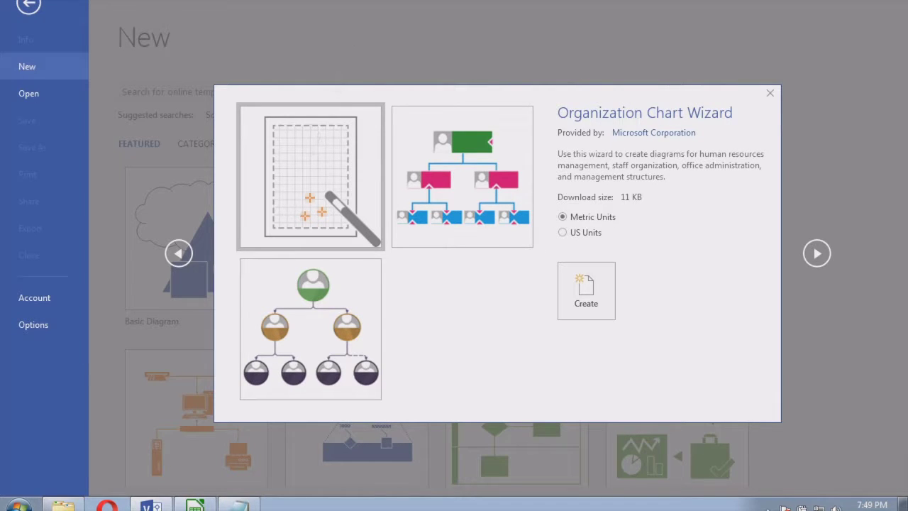
click(474, 146)
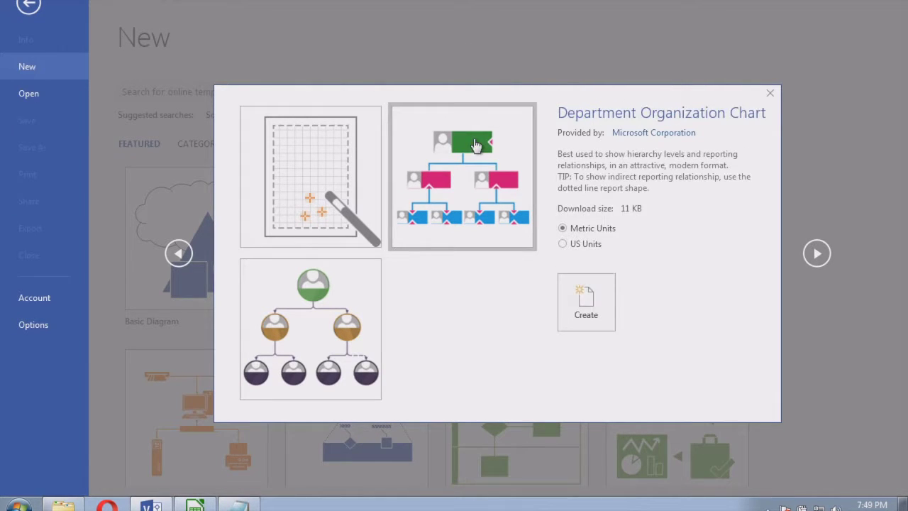
click(310, 295)
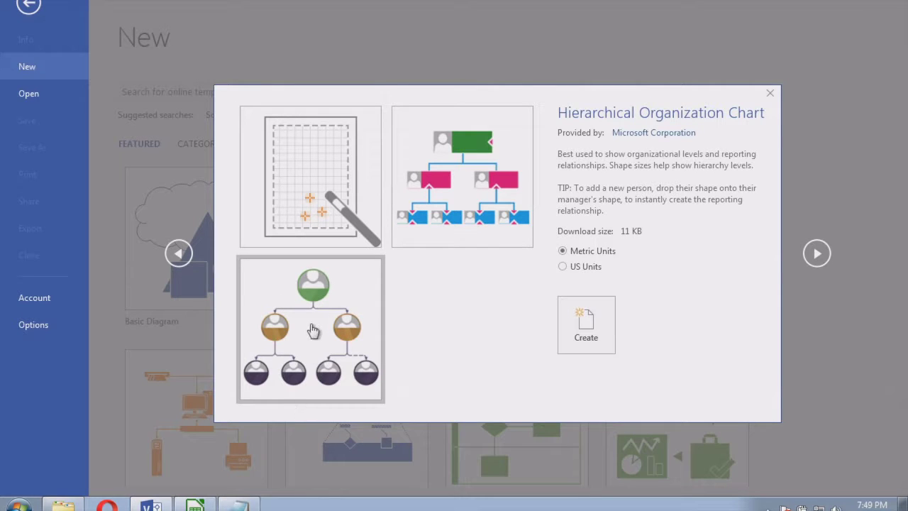
click(335, 177)
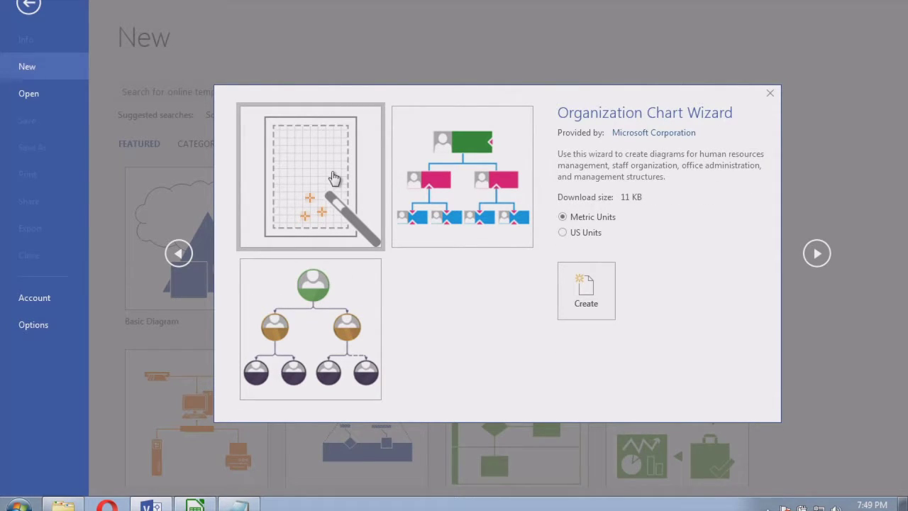